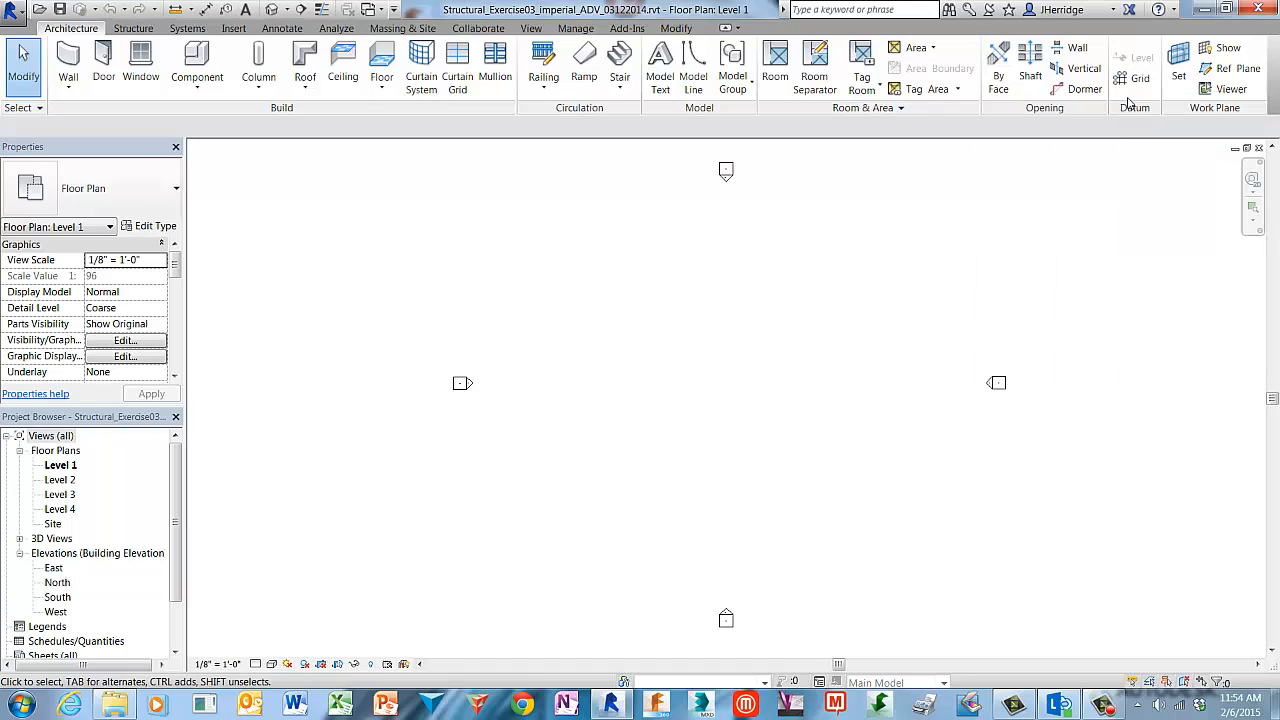
- Draw the first vertical grid line from bottom to top in the Level 1 floor plan, left of the centre between the elevation markers
click(65, 467)
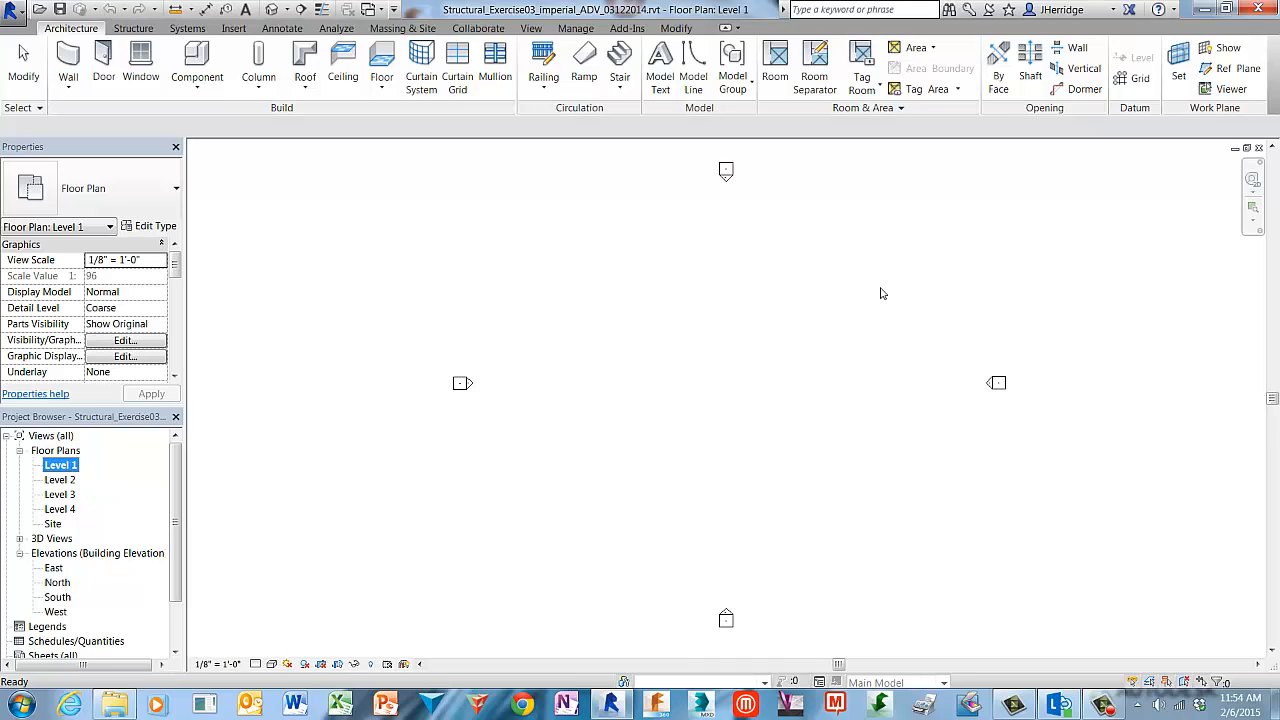
click(1140, 79)
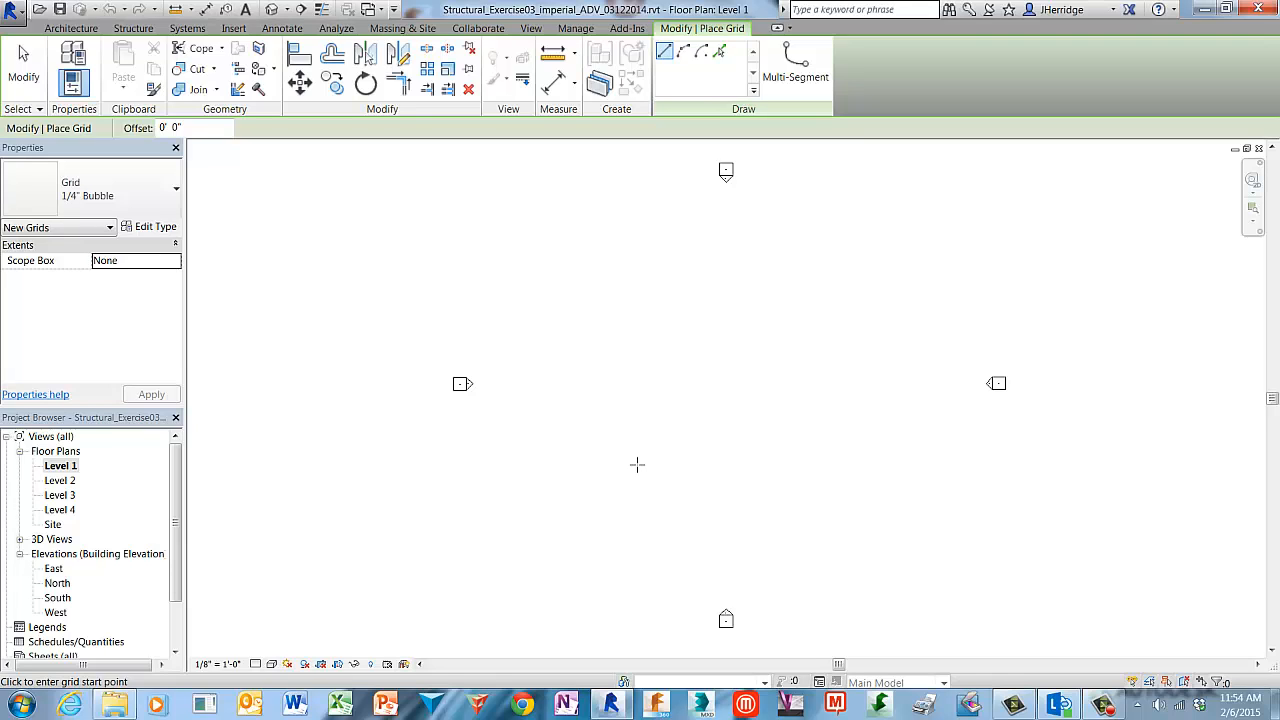
click(631, 458)
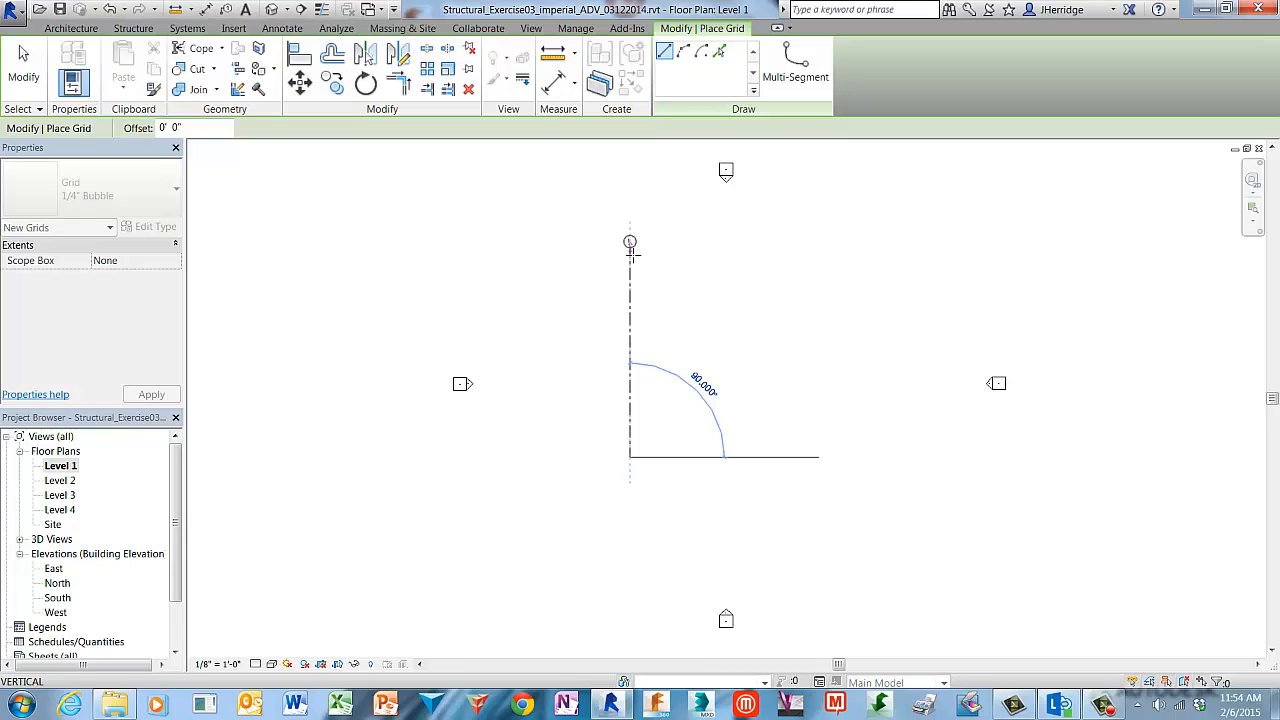
click(630, 252)
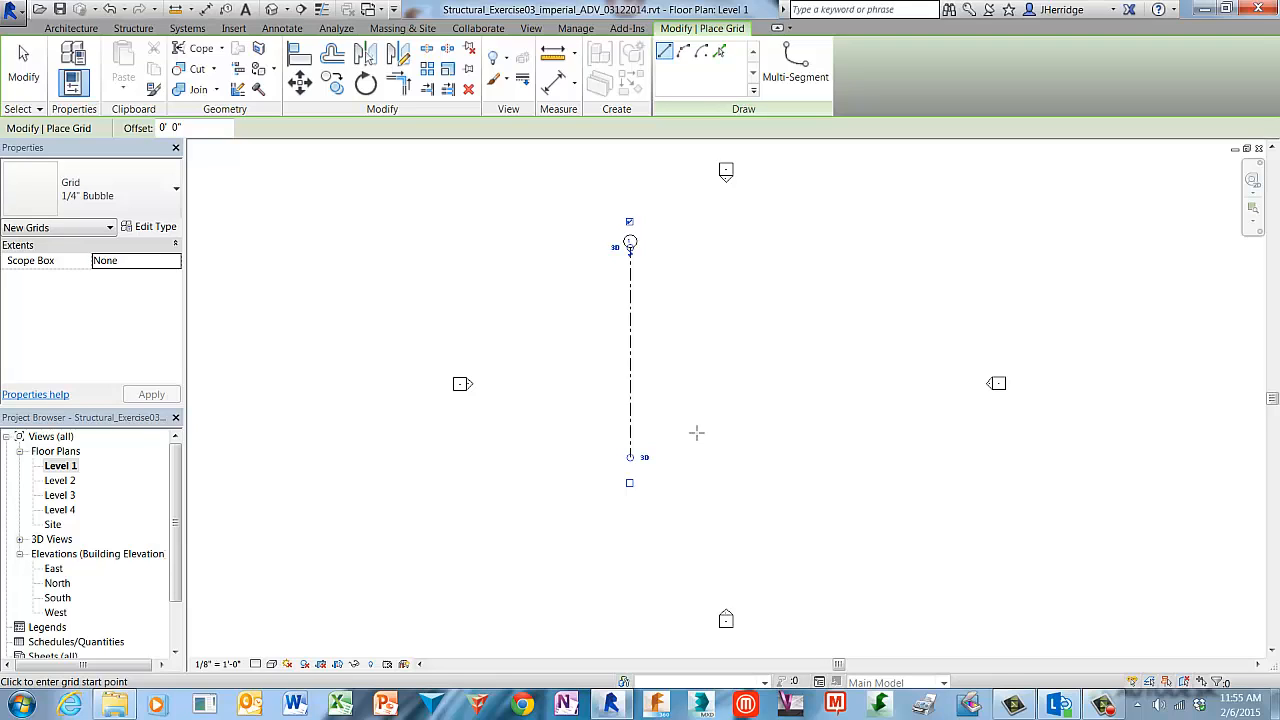
- Draw a second vertical grid line 30' to the right of grid 1, with both ends aligned to it
scroll(654, 500, up, 3)
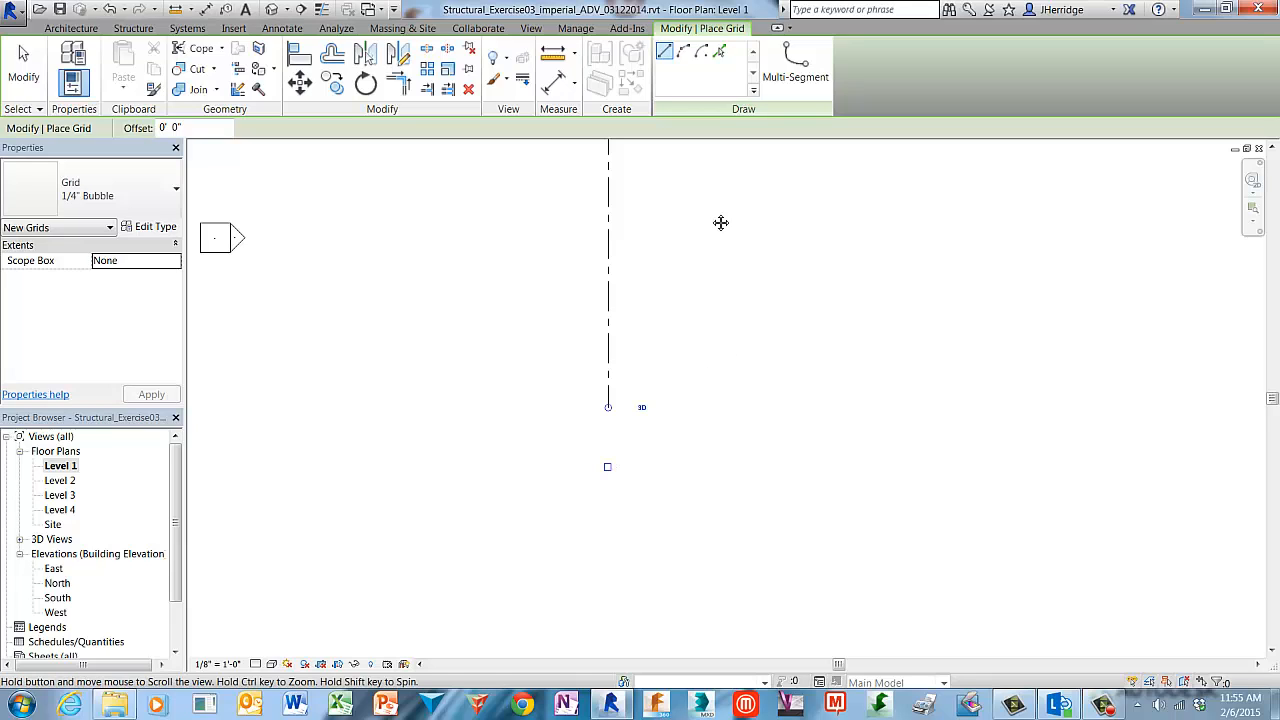
middle_drag(721, 222, 717, 431)
middle_drag(734, 246, 726, 437)
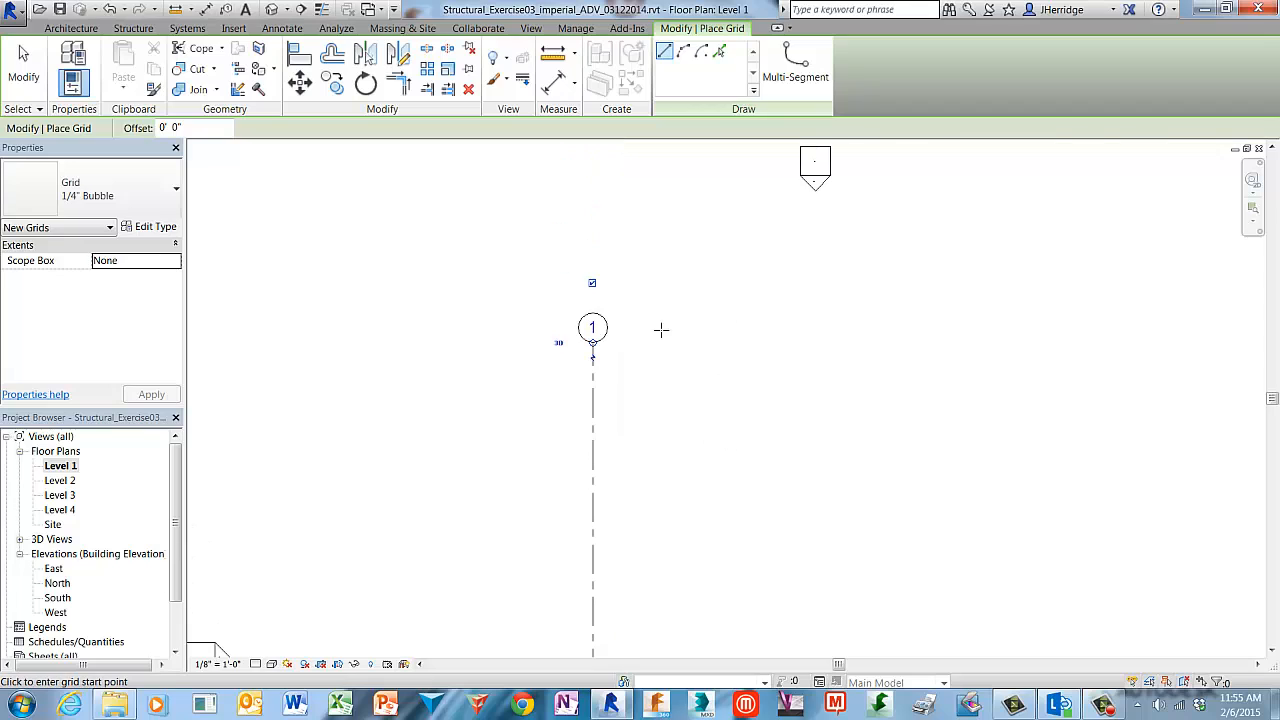
scroll(661, 330, up, 2)
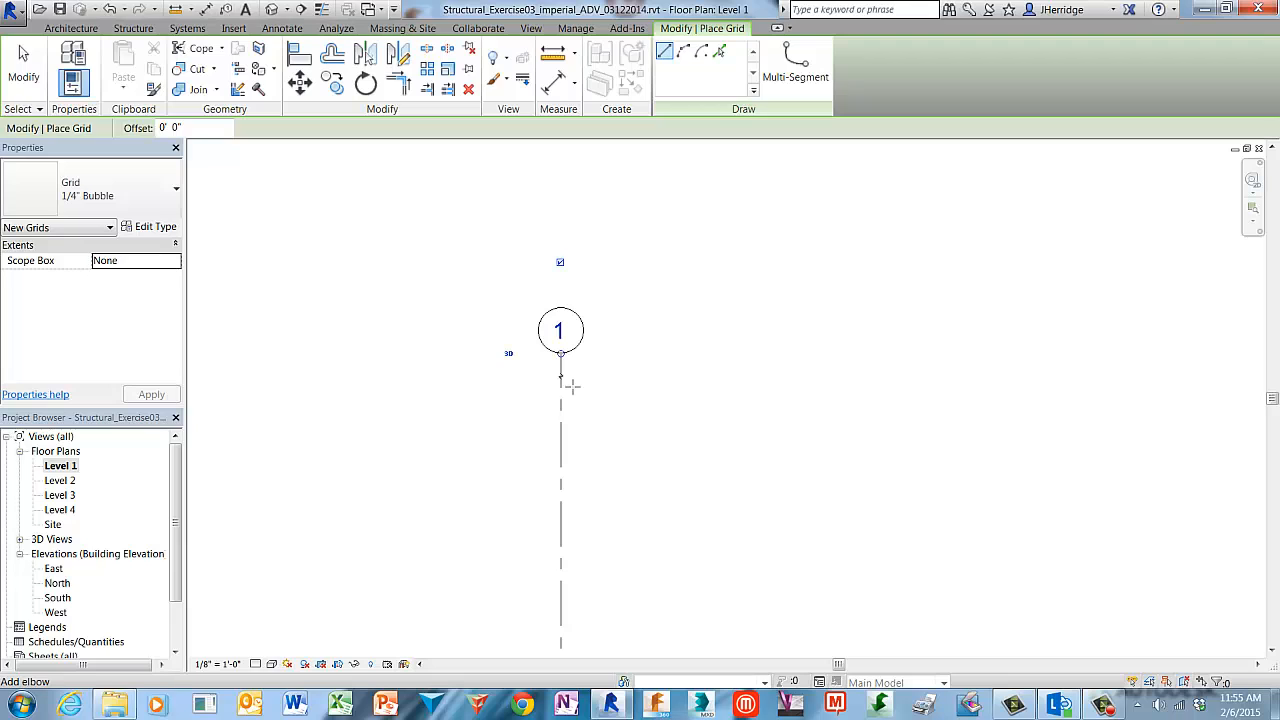
scroll(620, 443, down, 3)
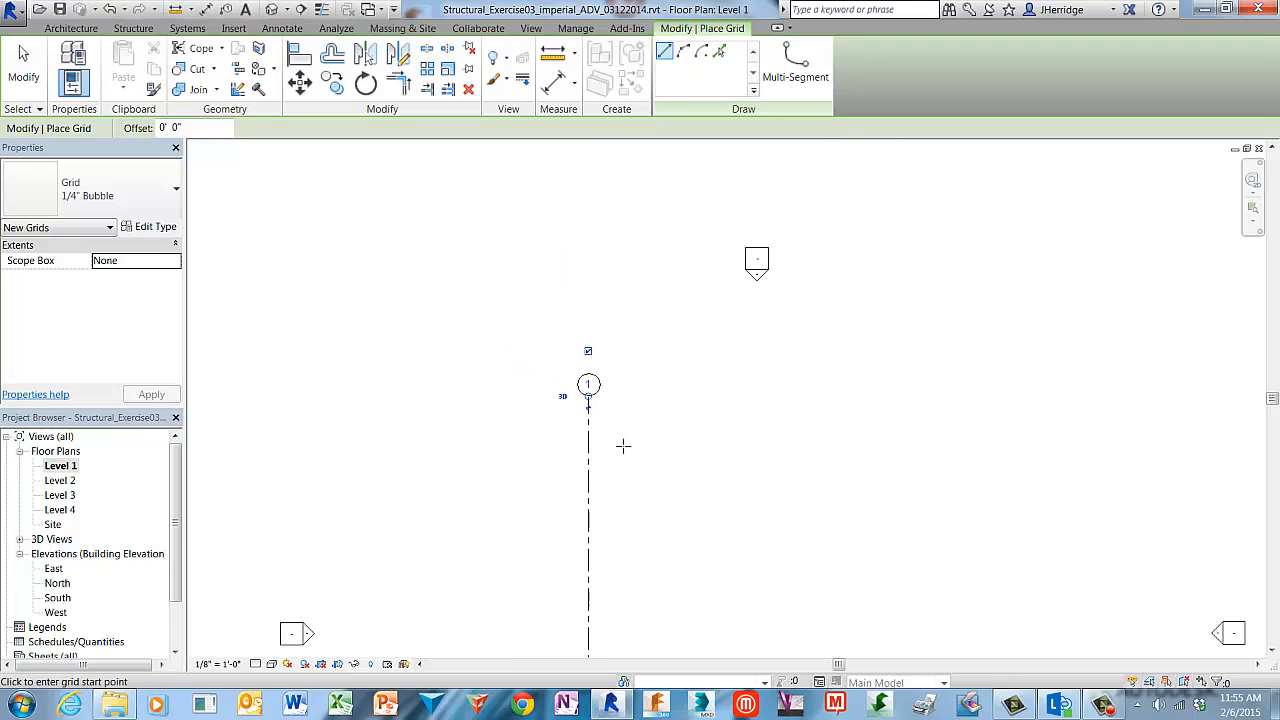
middle_drag(672, 563, 629, 380)
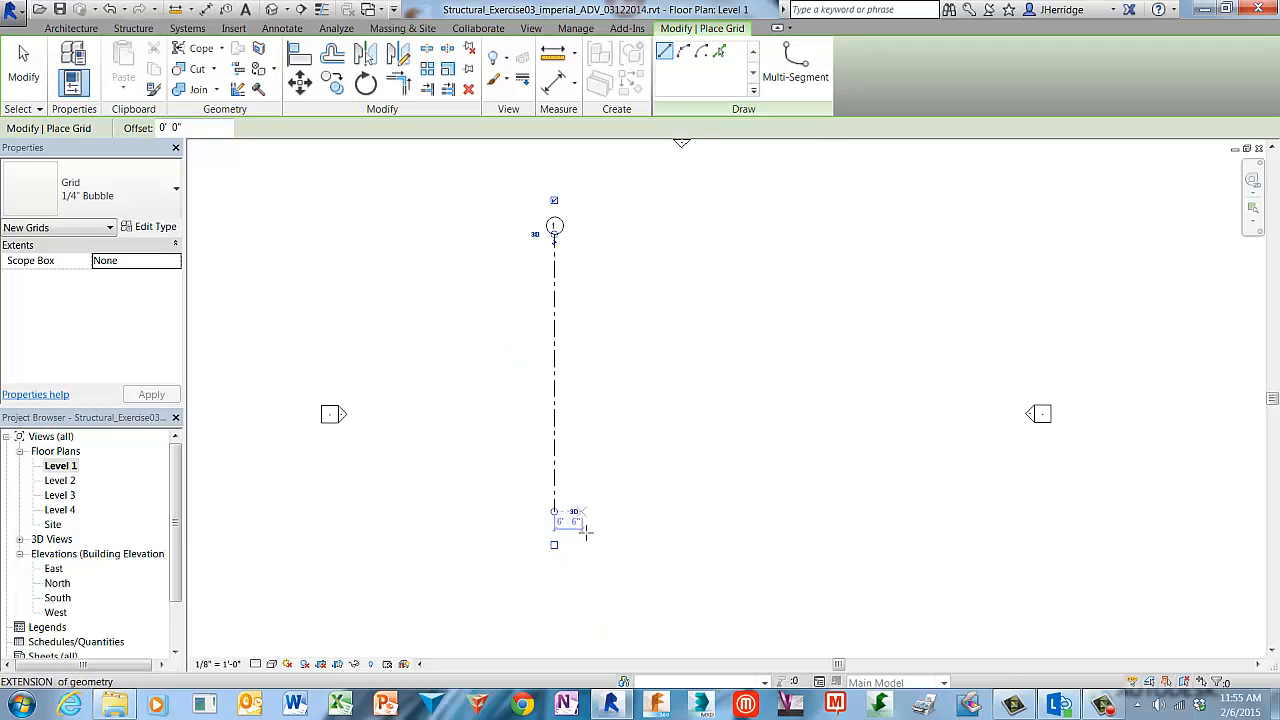
scroll(600, 532, up, 1)
scroll(606, 535, up, 1)
scroll(606, 535, down, 2)
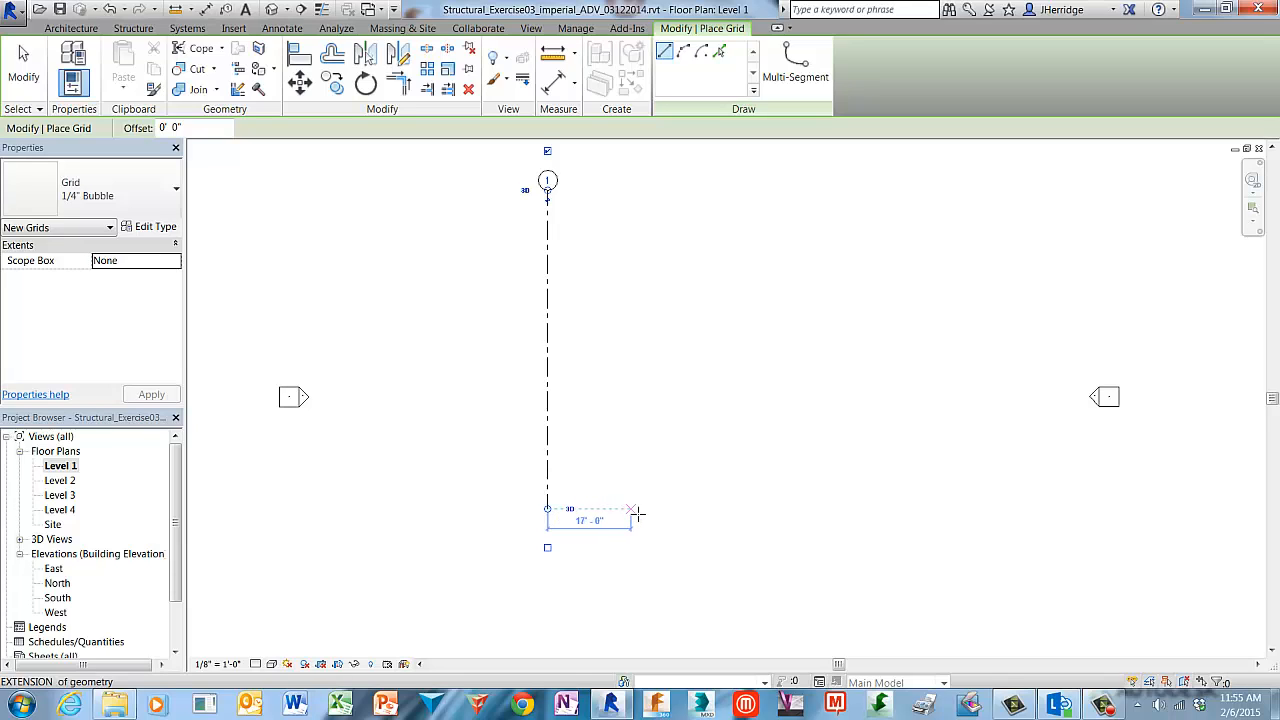
text(30)
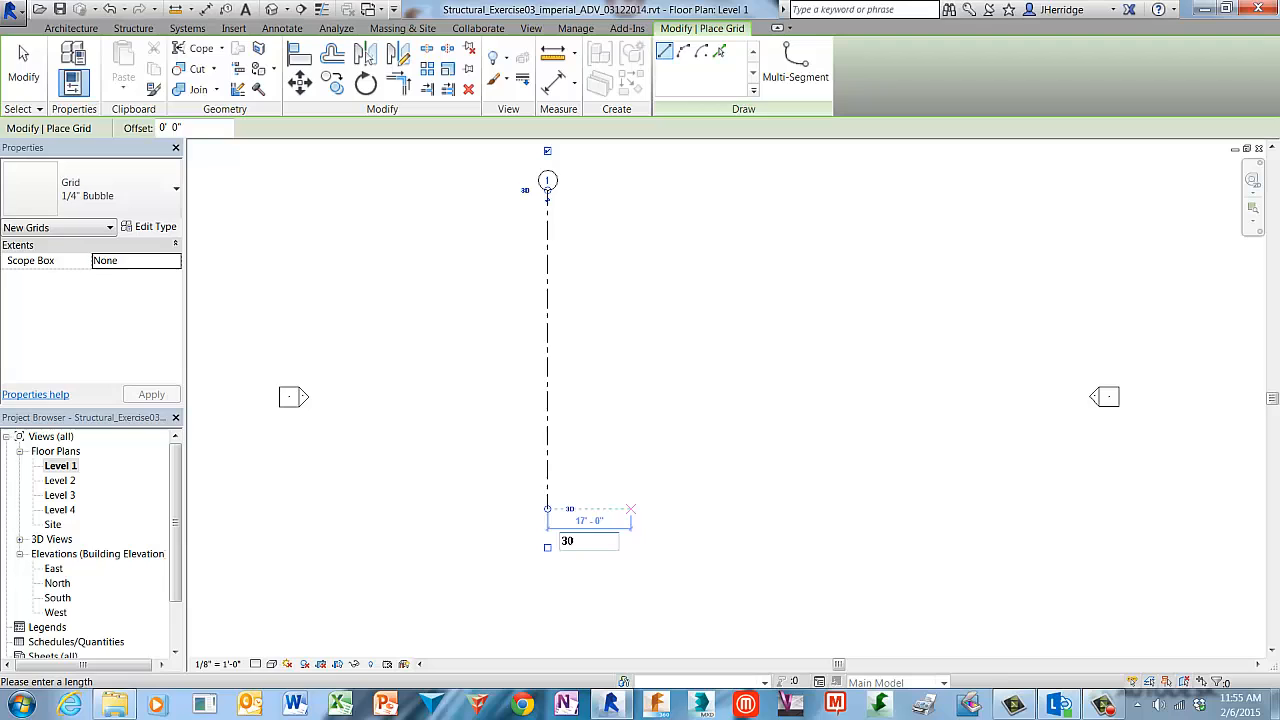
key(Return)
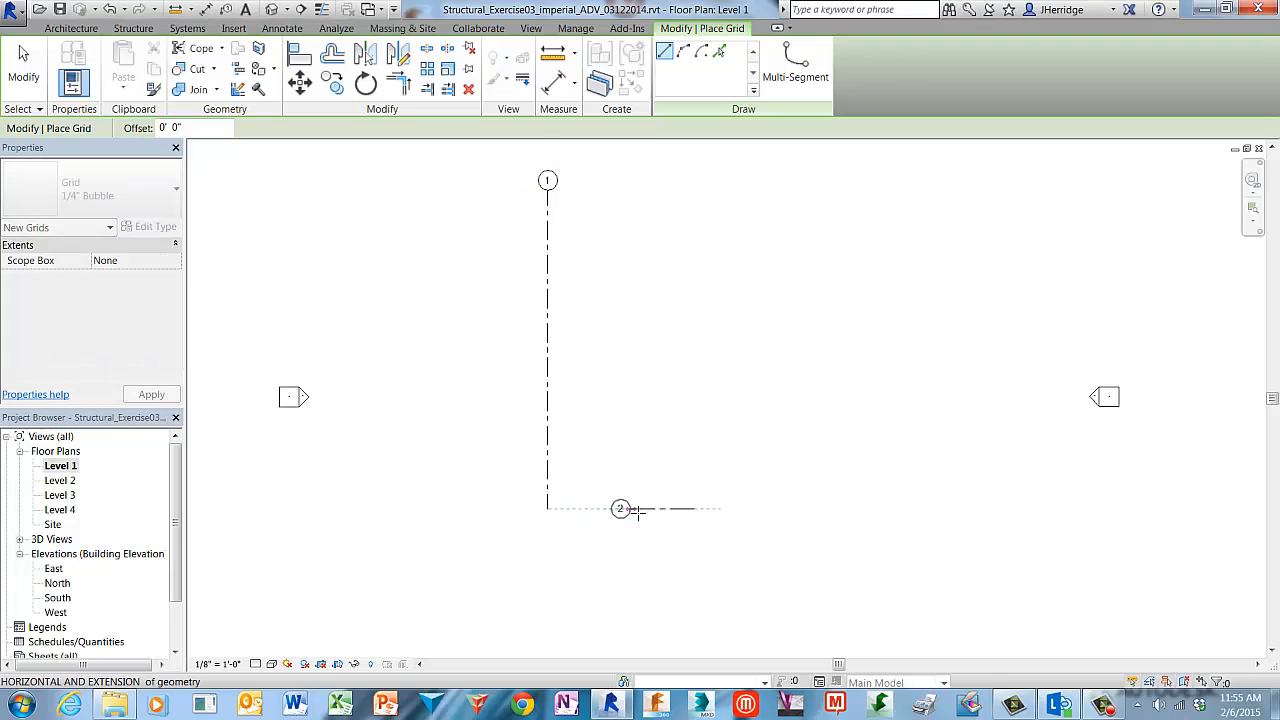
click(695, 509)
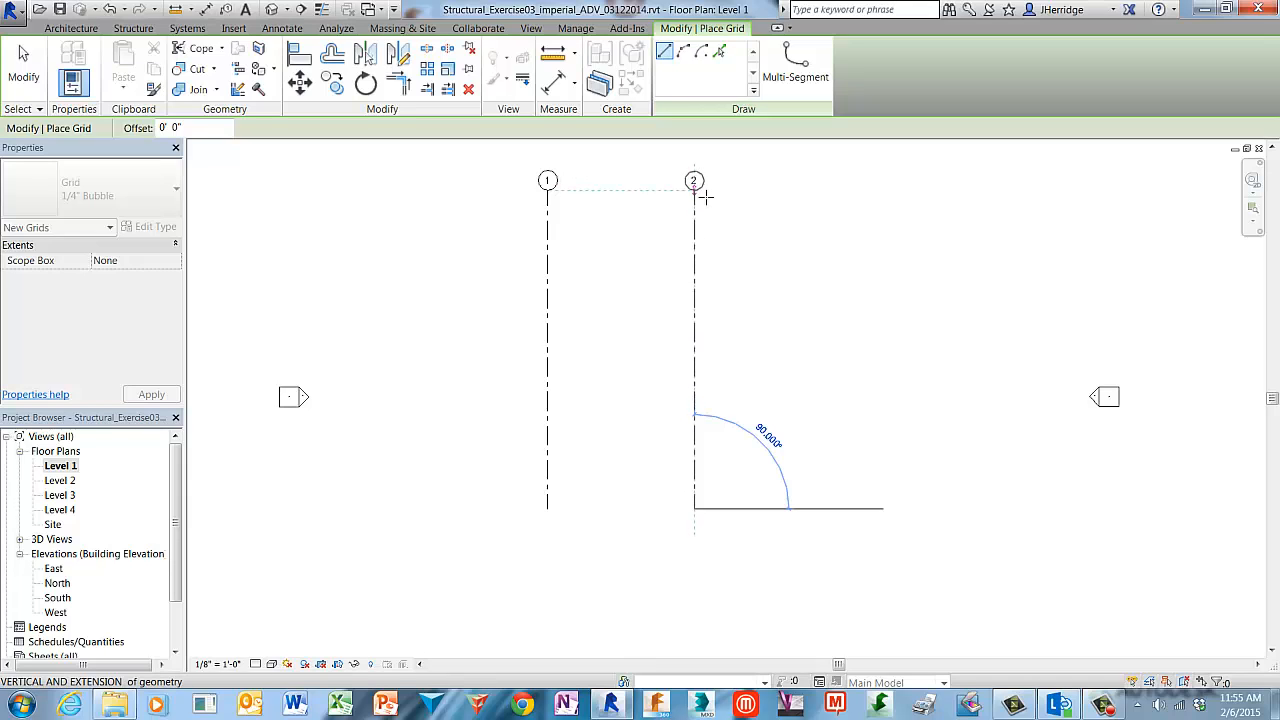
click(705, 197)
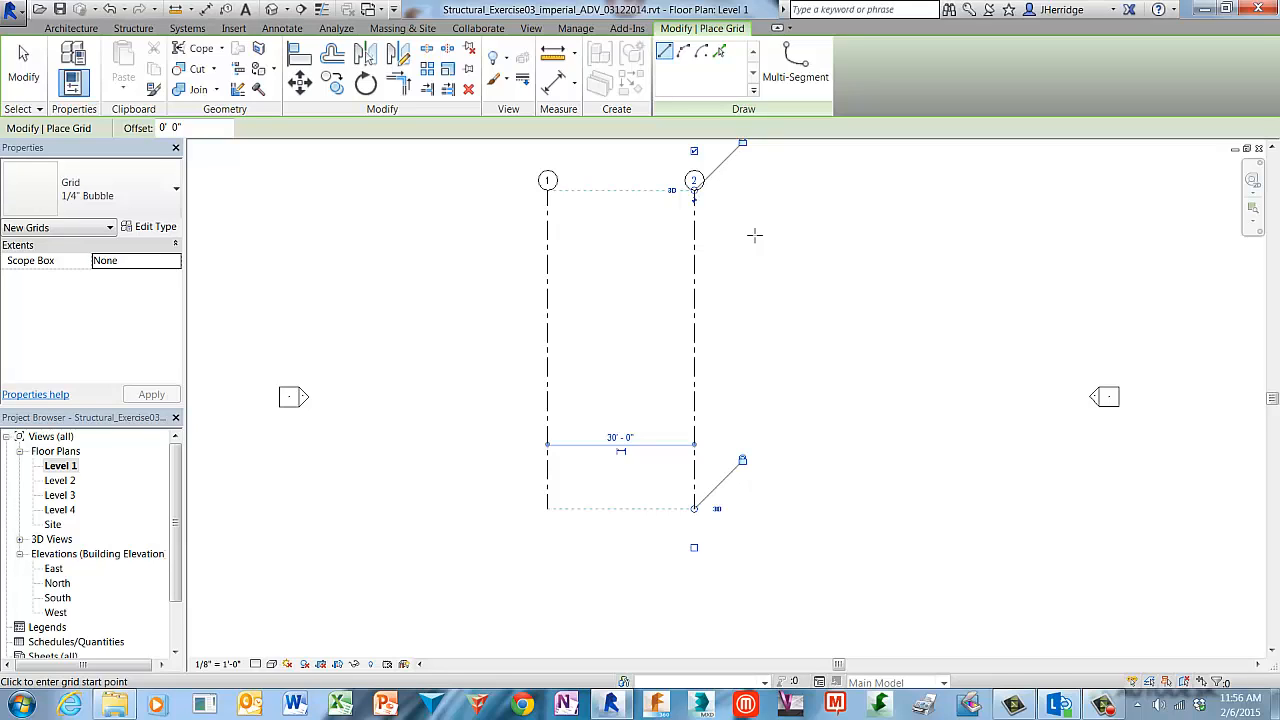
click(37, 88)
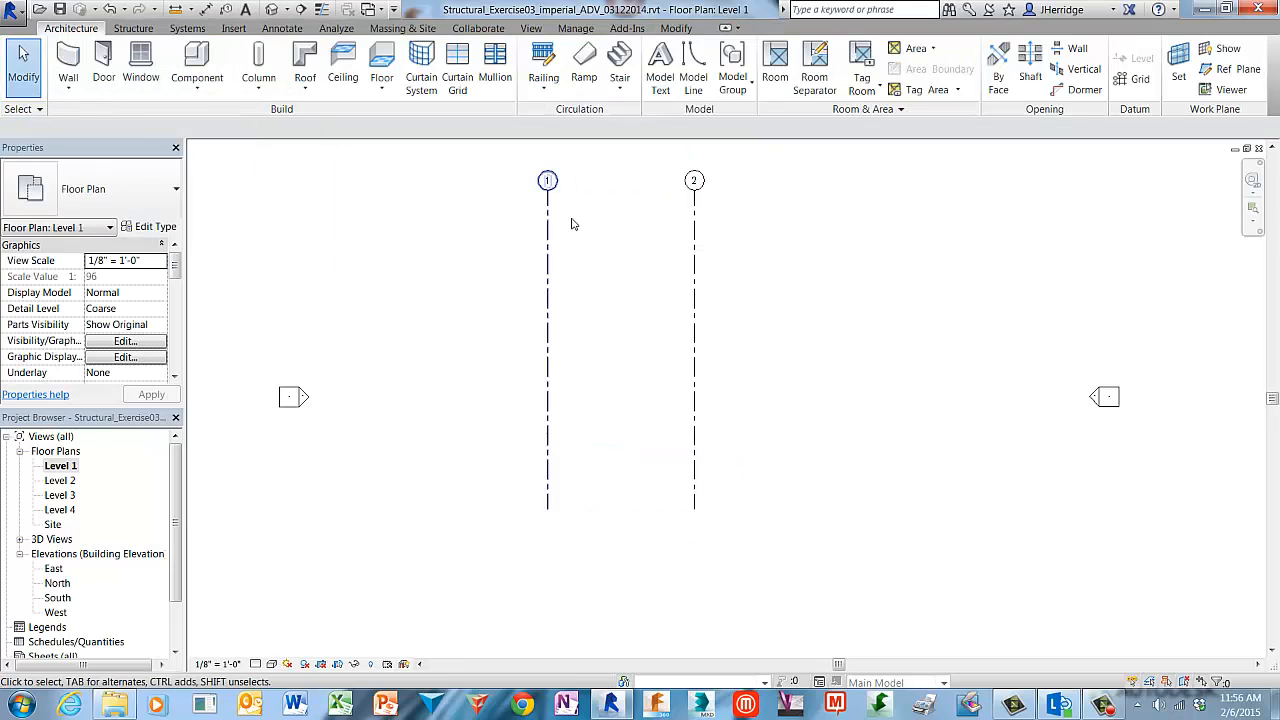
- Copy grid 2 horizontally 30' to the right
click(697, 231)
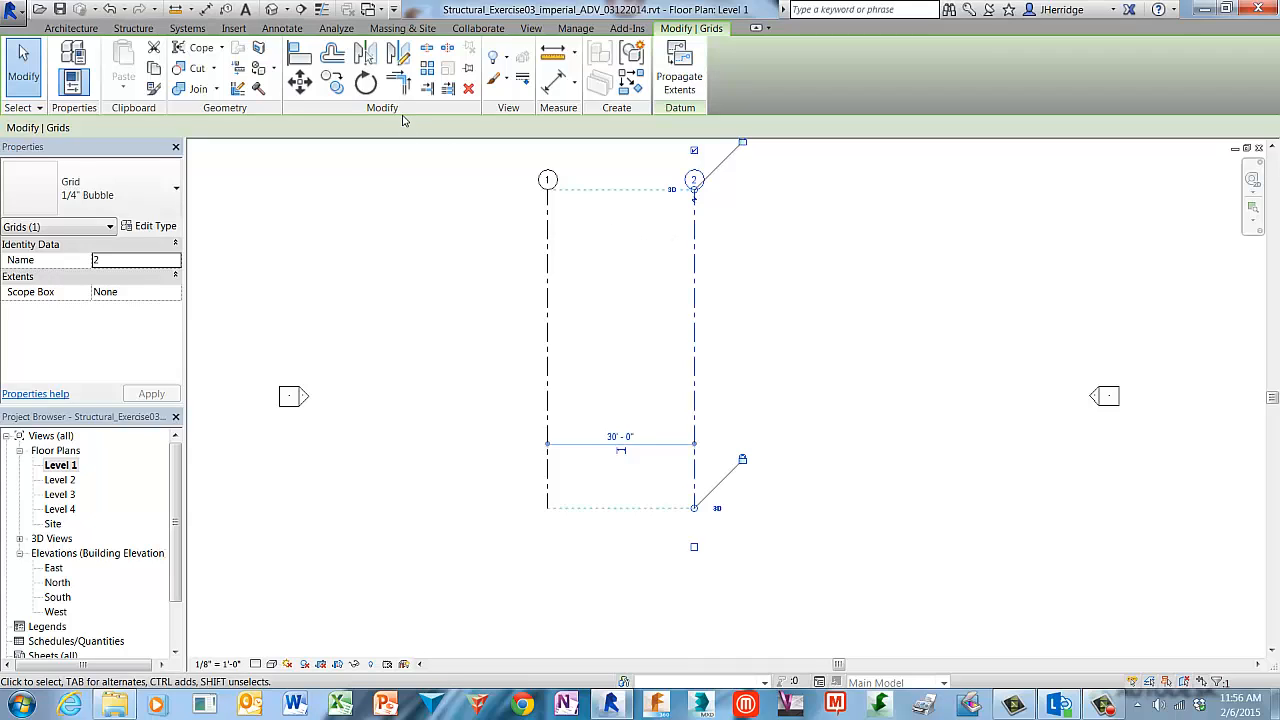
click(337, 95)
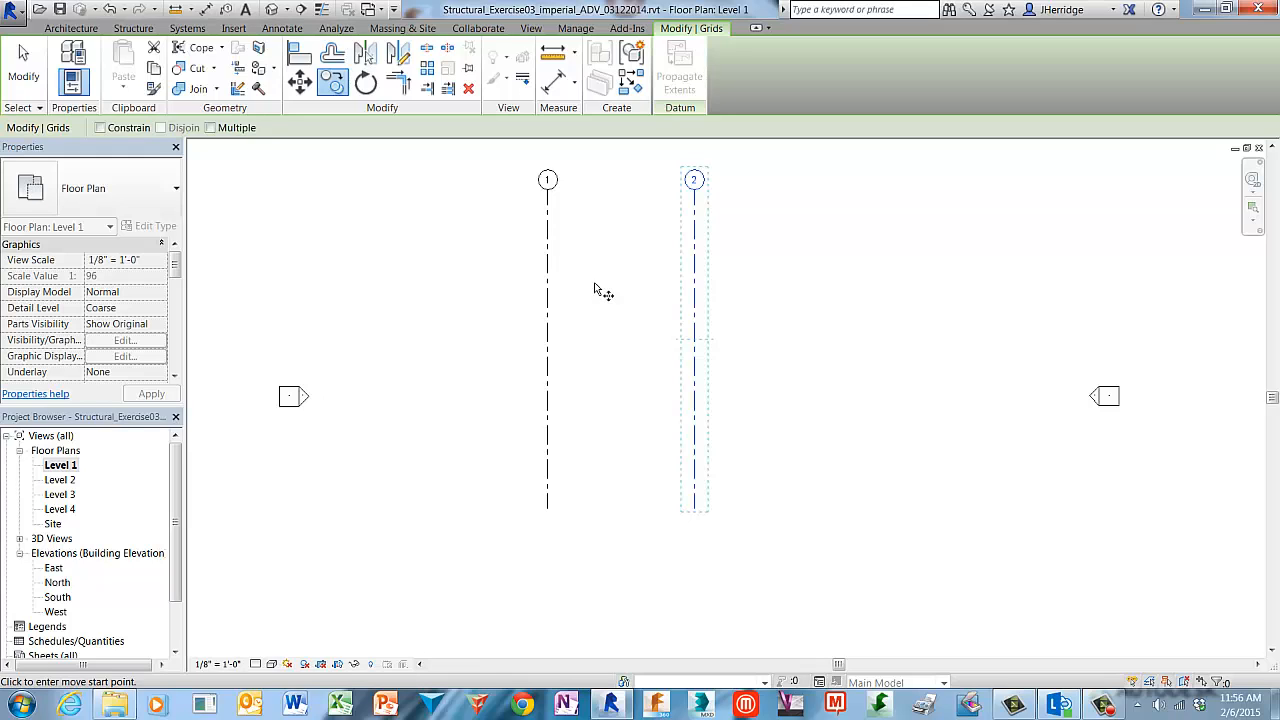
click(729, 298)
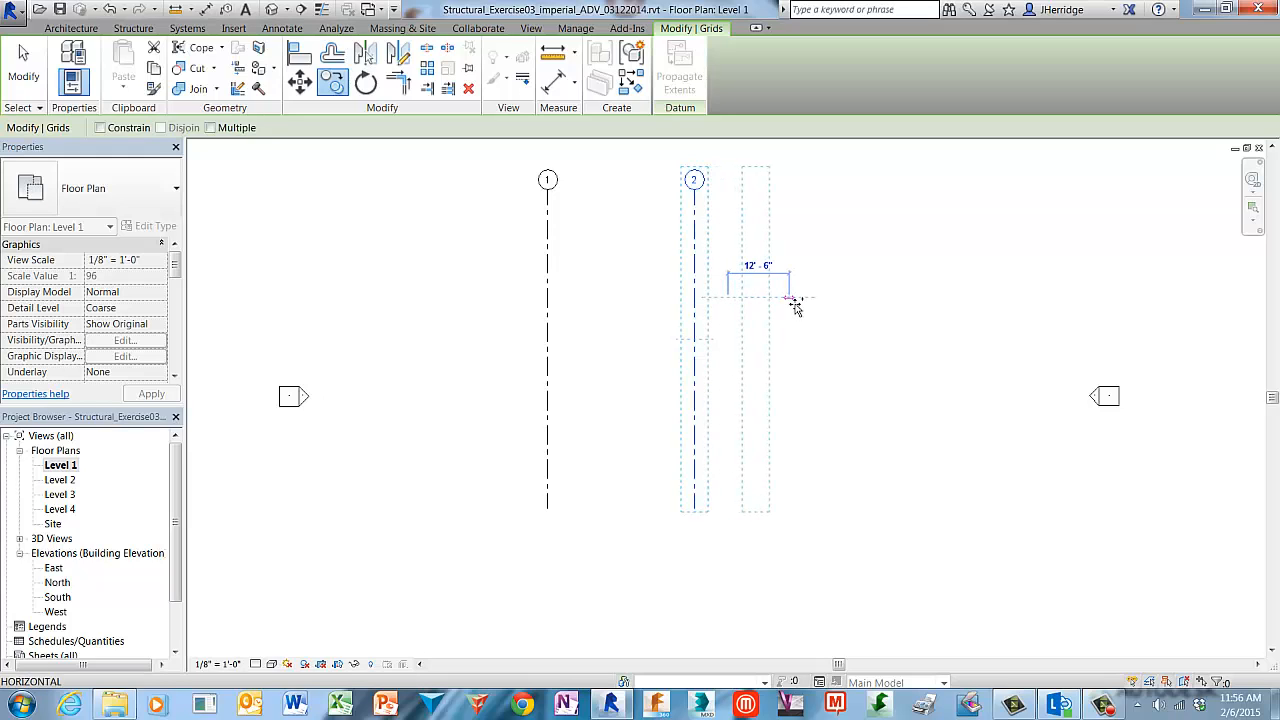
text(30)
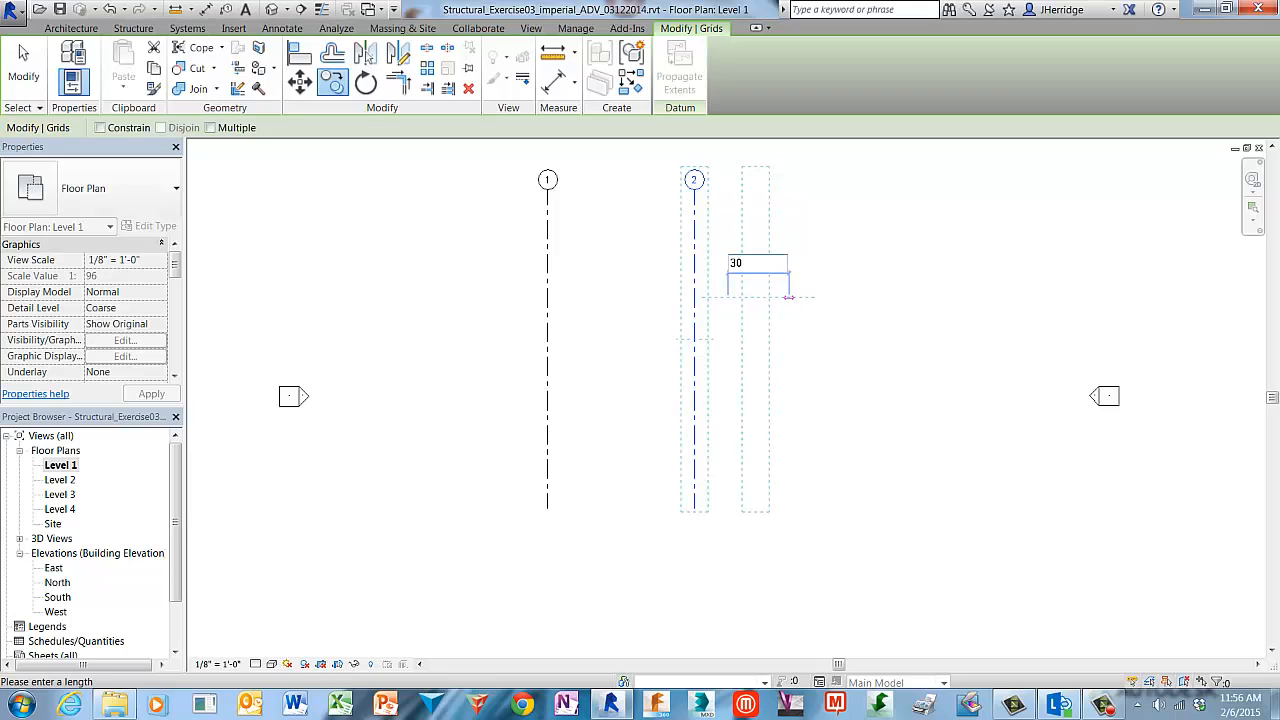
key(Return)
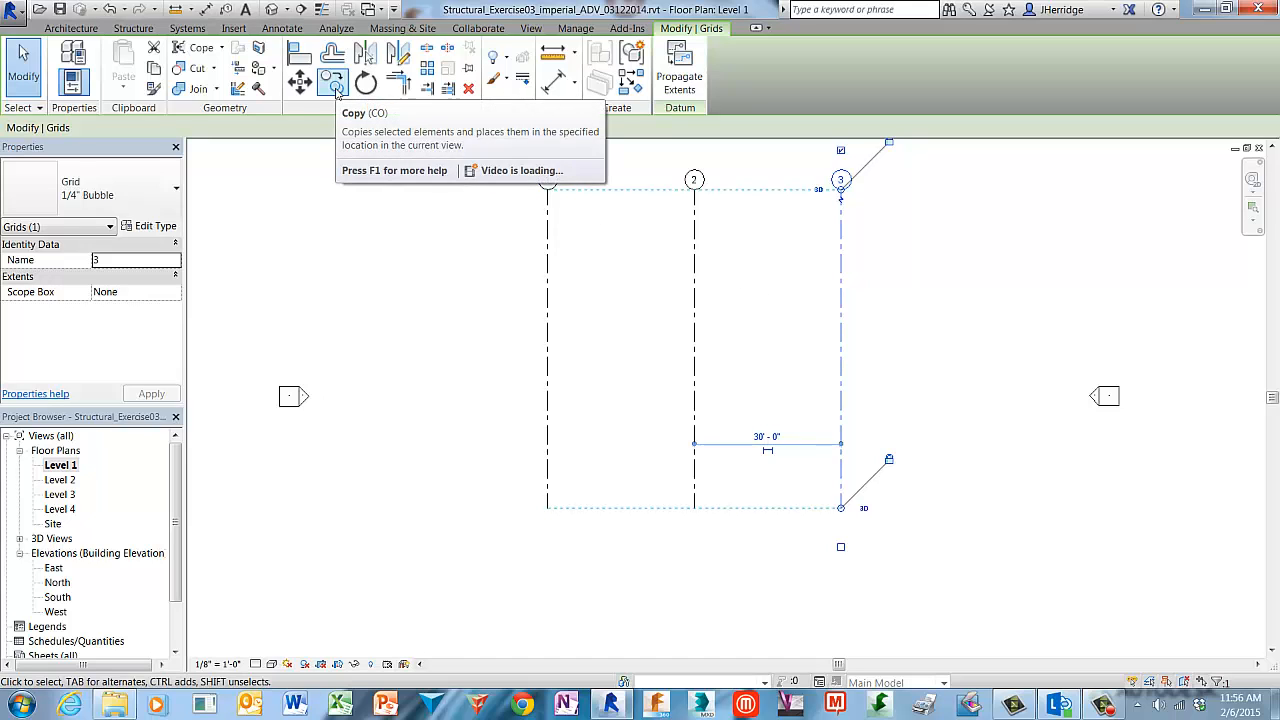
- Copy grid 3 horizontally 30' to the right to add the fourth vertical grid line
click(336, 88)
click(884, 326)
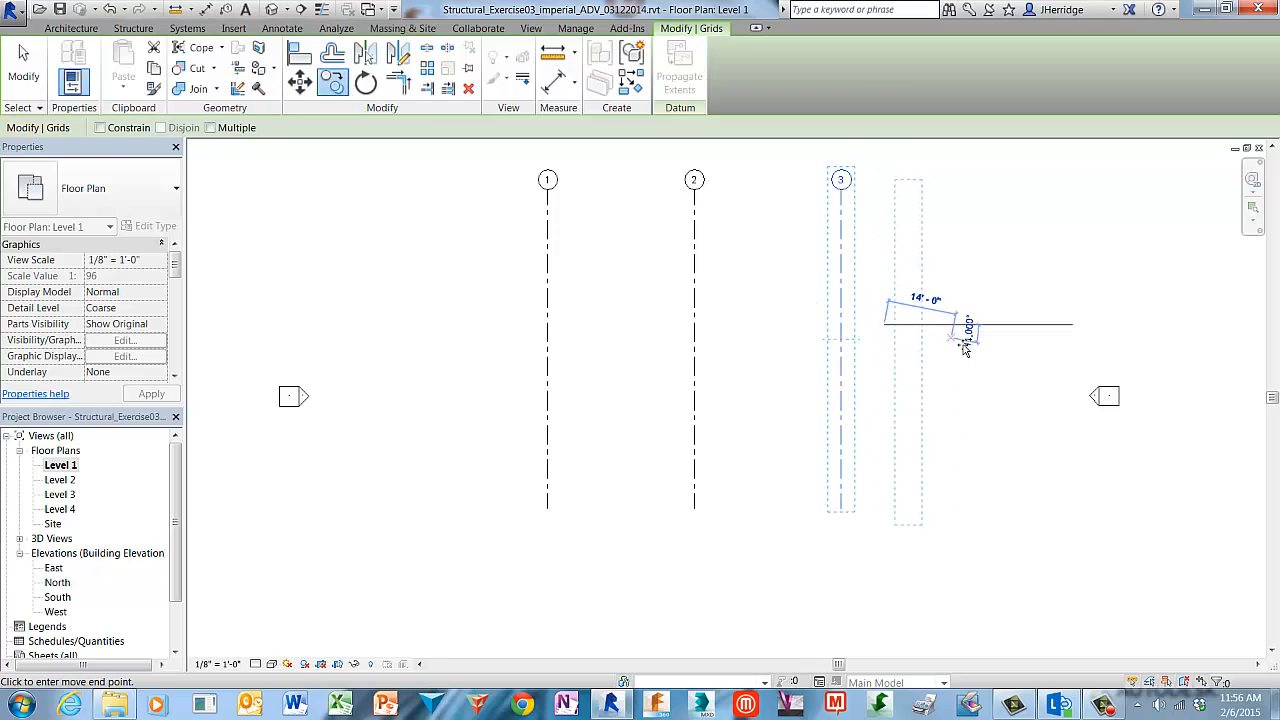
text(30)
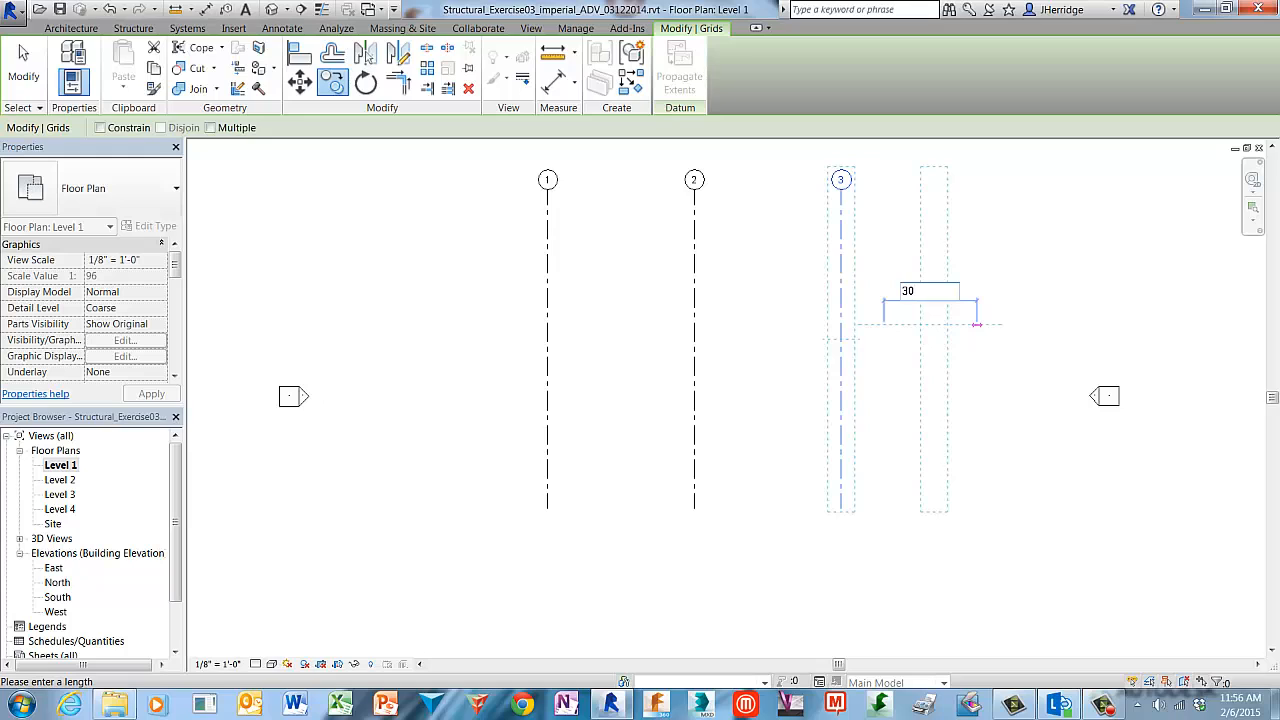
key(Return)
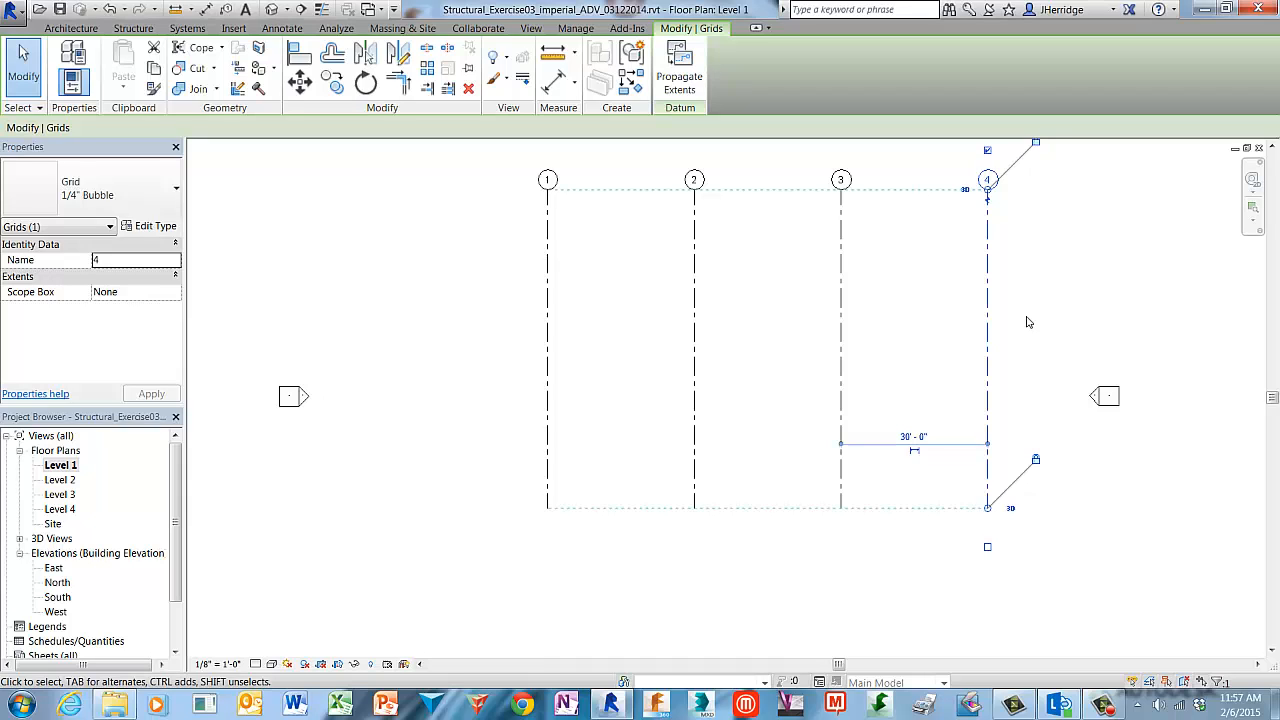
click(30, 85)
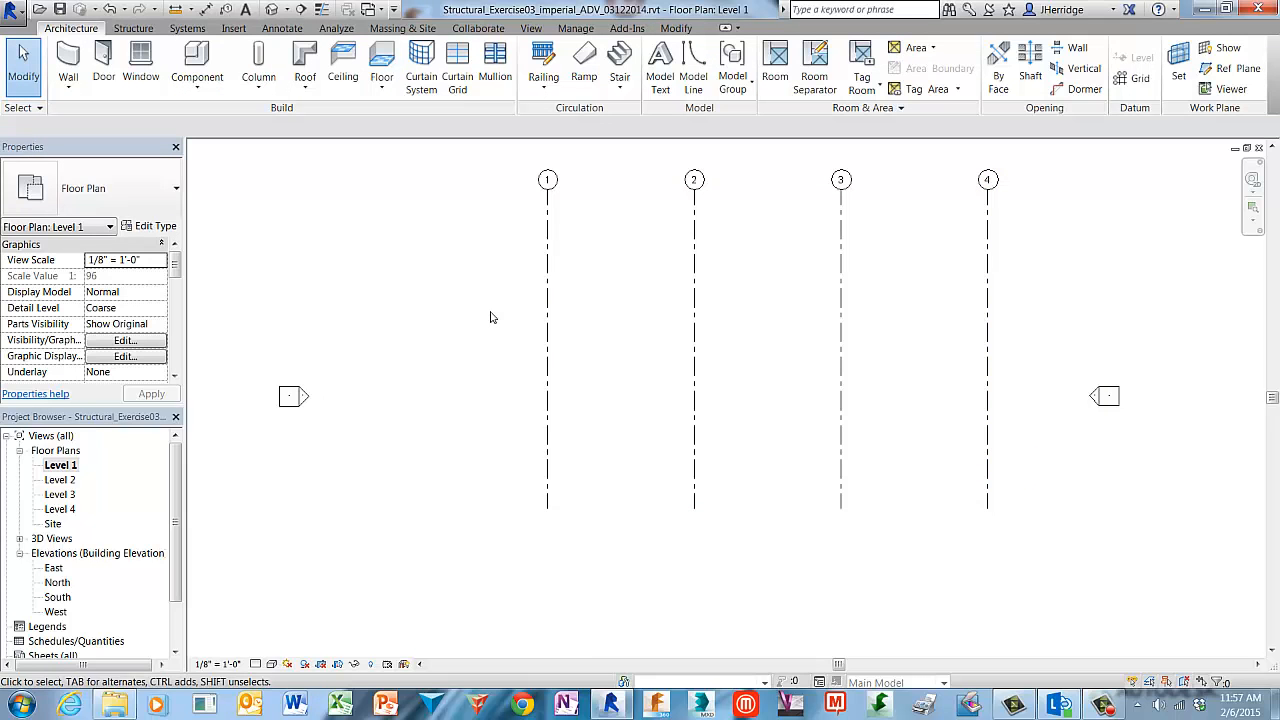
- Move all four vertical grid lines together, left and slightly down, to centre them between the elevation markers
mouse_move(490, 317)
middle_down()
mouse_move(488, 334)
mouse_move(417, 366)
middle_up()
scroll(417, 371, down, 1)
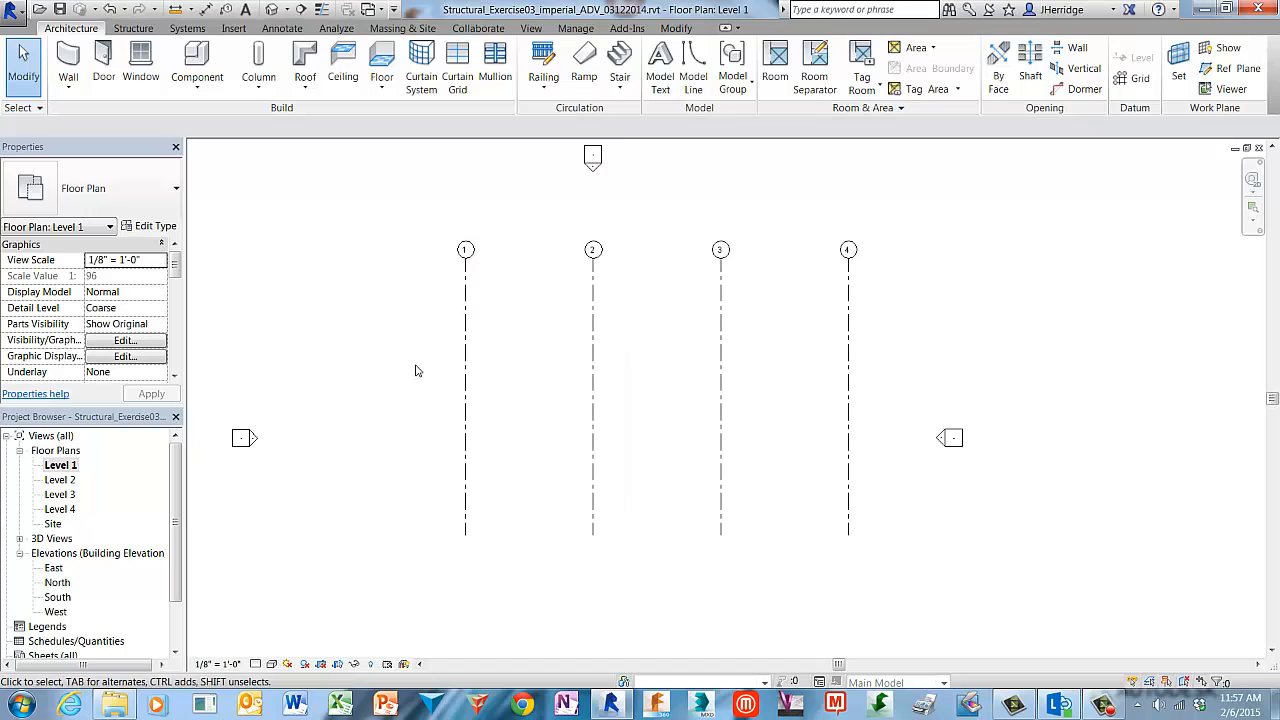
scroll(417, 371, down, 2)
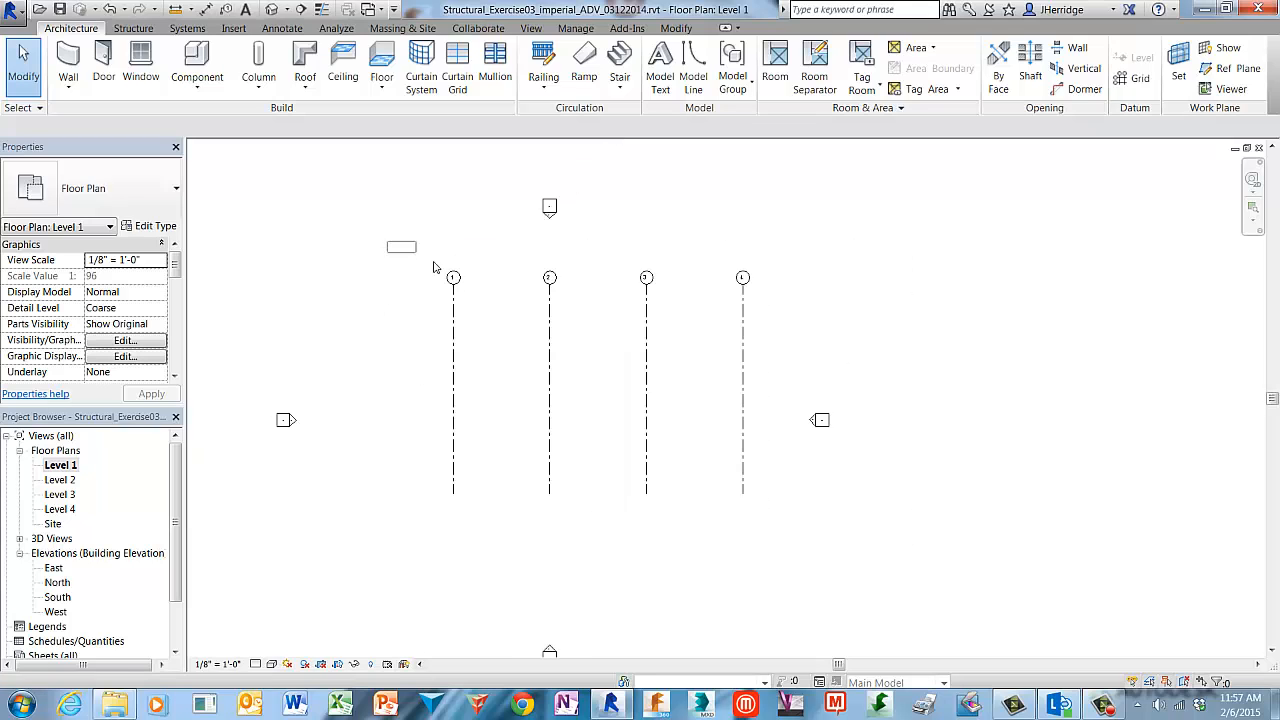
drag(433, 266, 781, 517)
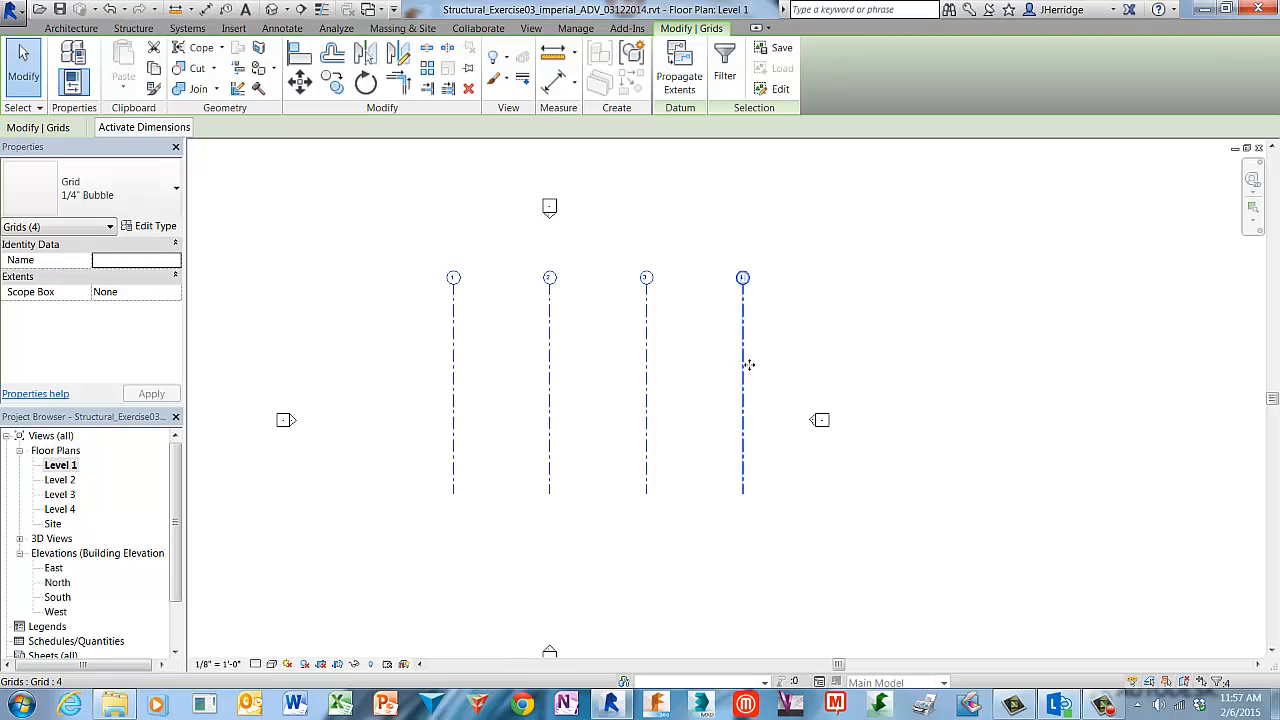
drag(748, 365, 703, 399)
click(762, 467)
scroll(351, 494, up, 2)
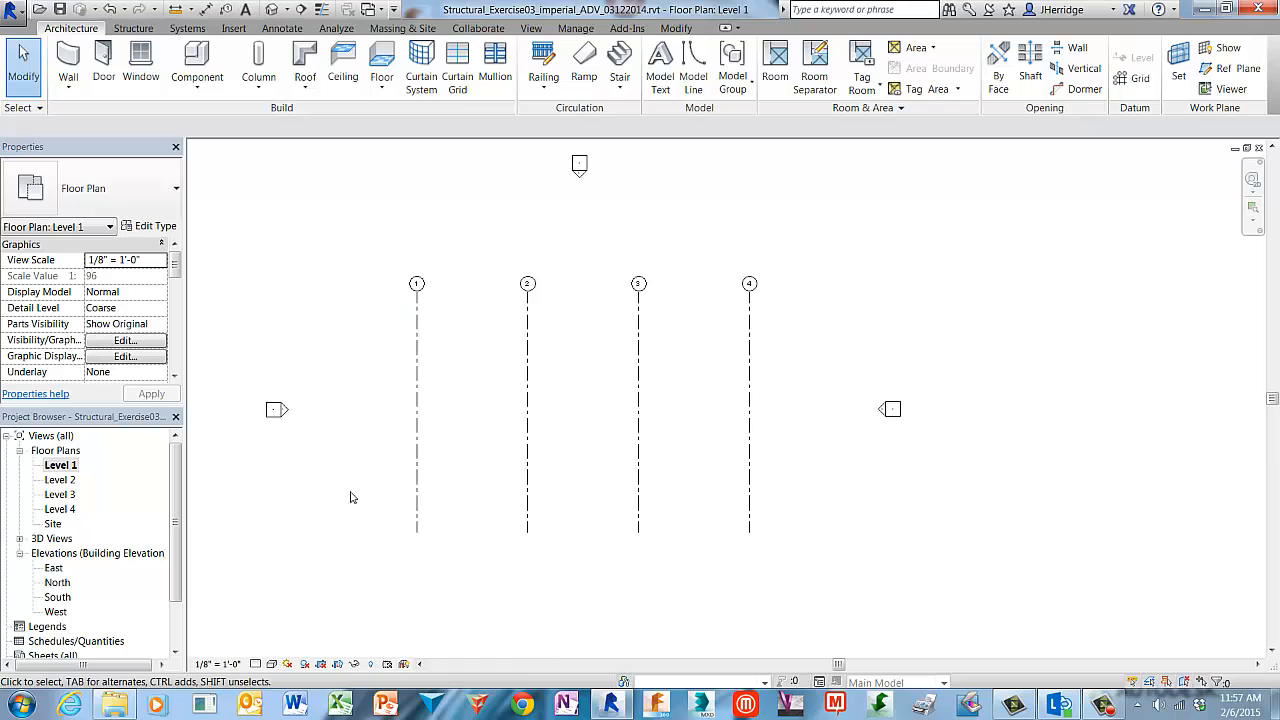
- Draw a horizontal grid line from right to left across all four vertical grids, just below their bubbles
scroll(350, 497, up, 1)
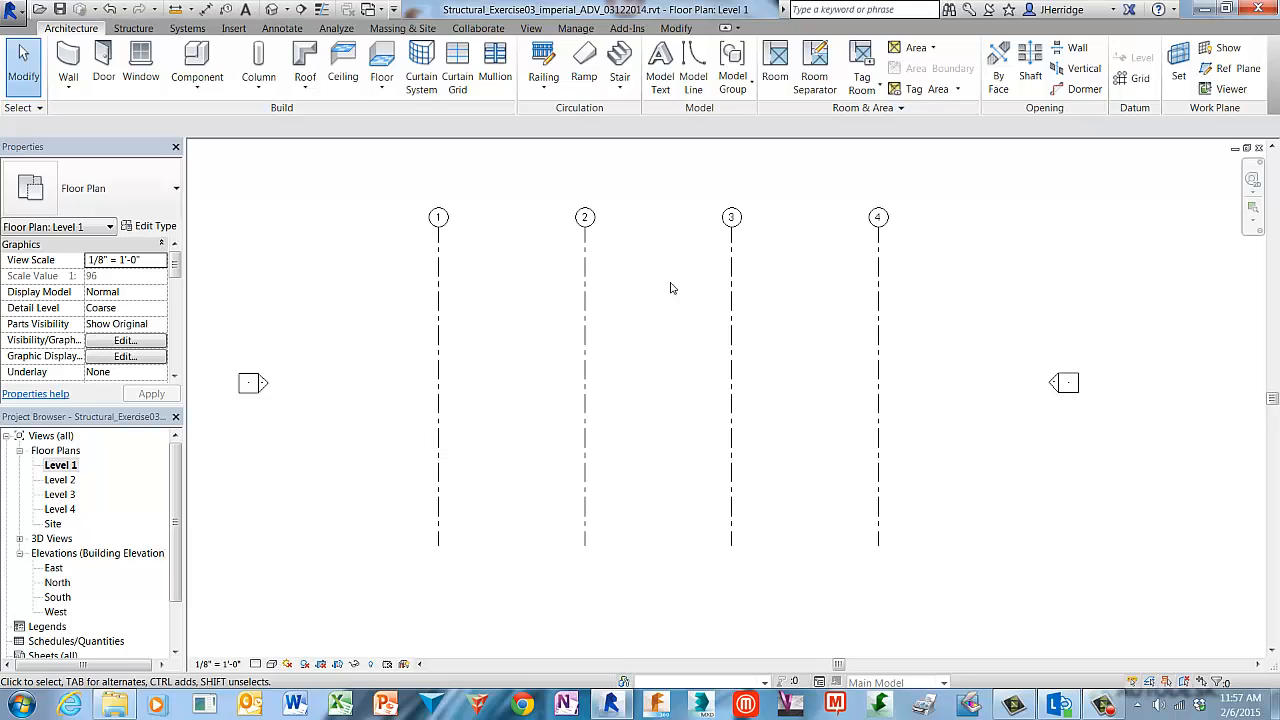
click(1138, 78)
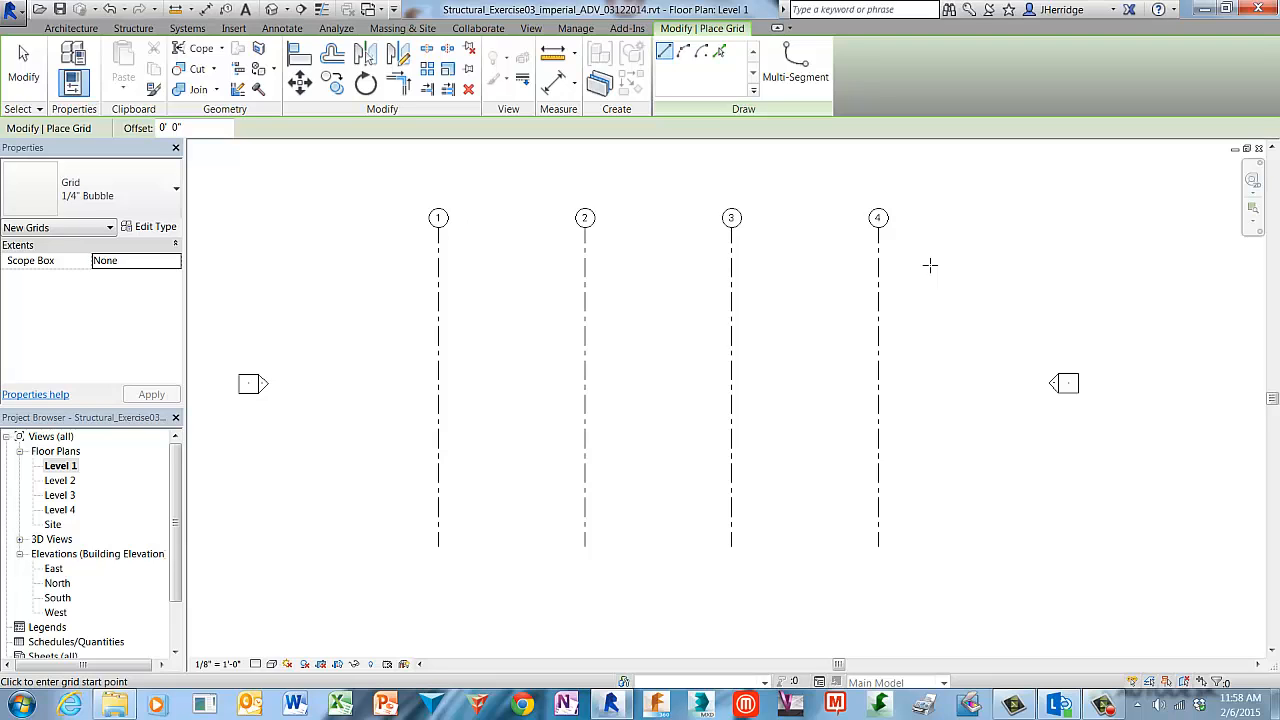
click(929, 263)
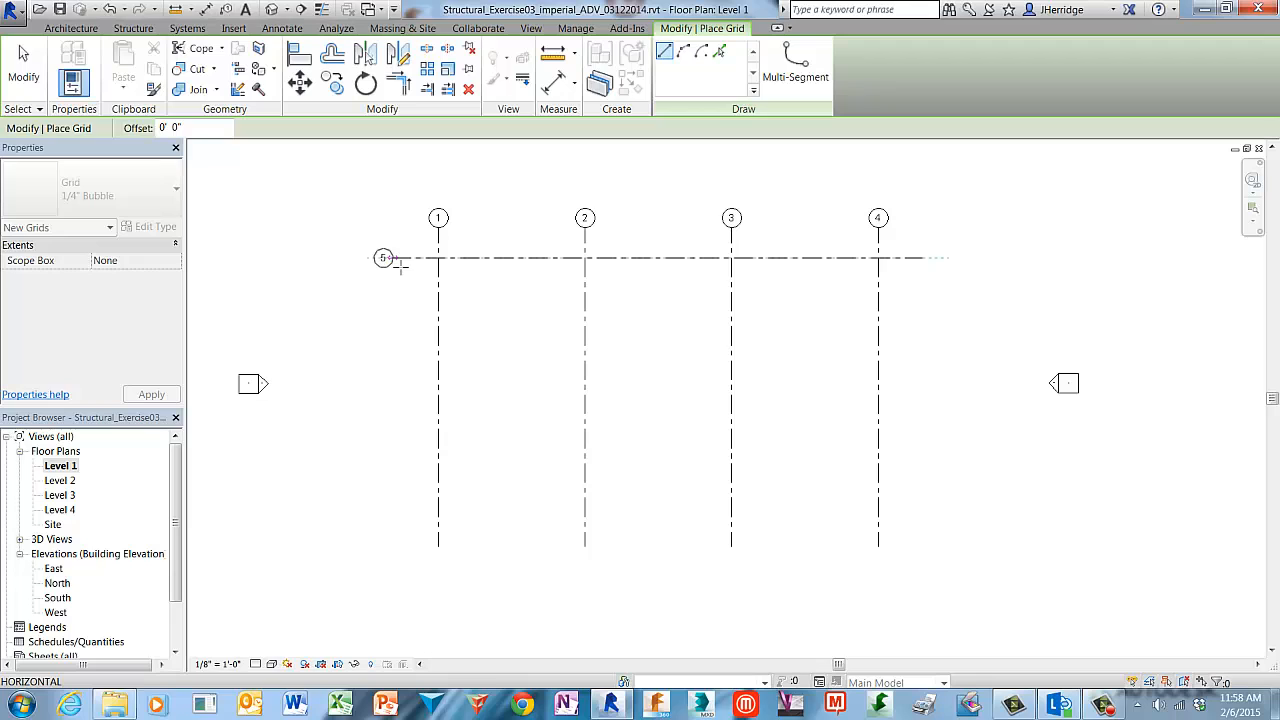
click(397, 261)
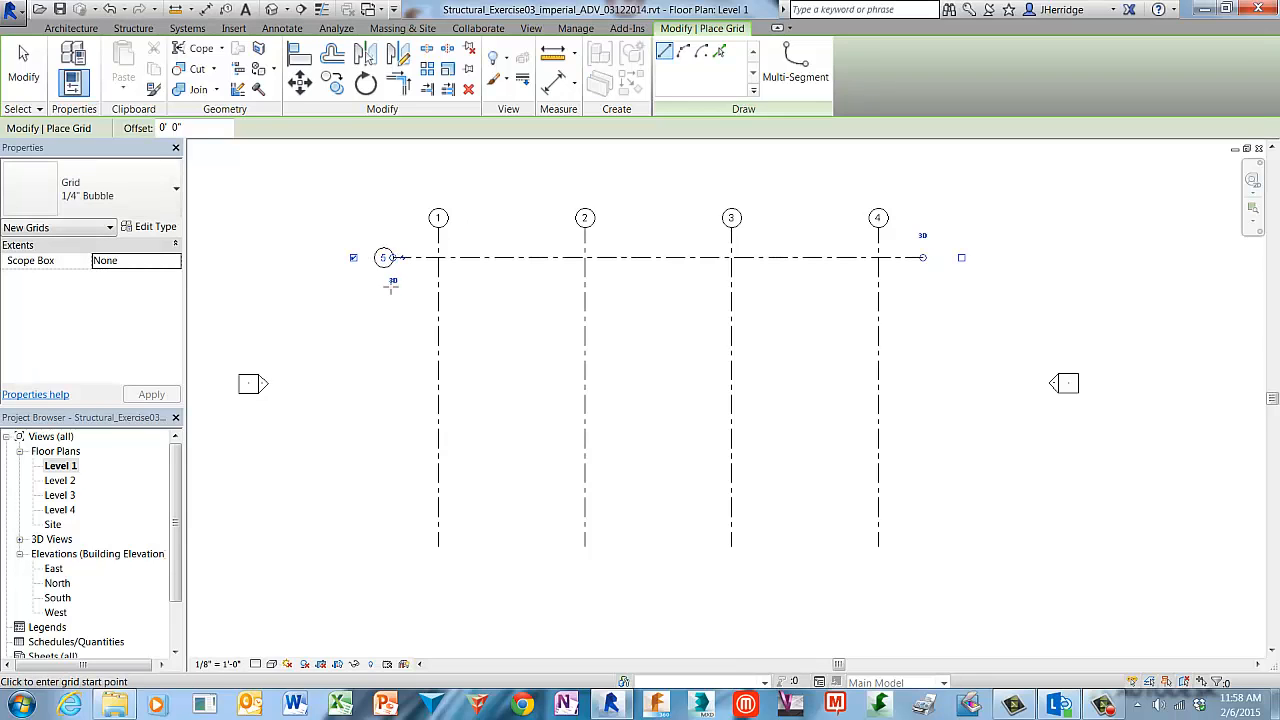
- Rename the horizontal grid line to A in its bubble
scroll(380, 283, up, 2)
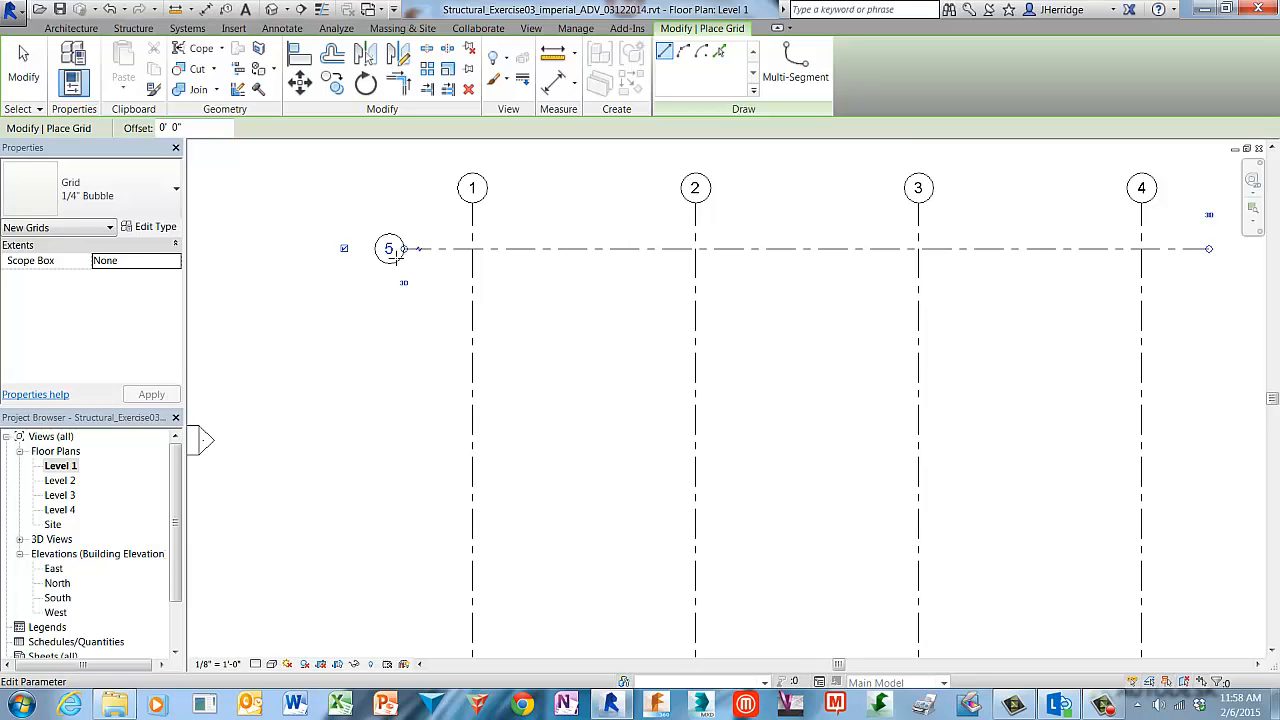
click(390, 250)
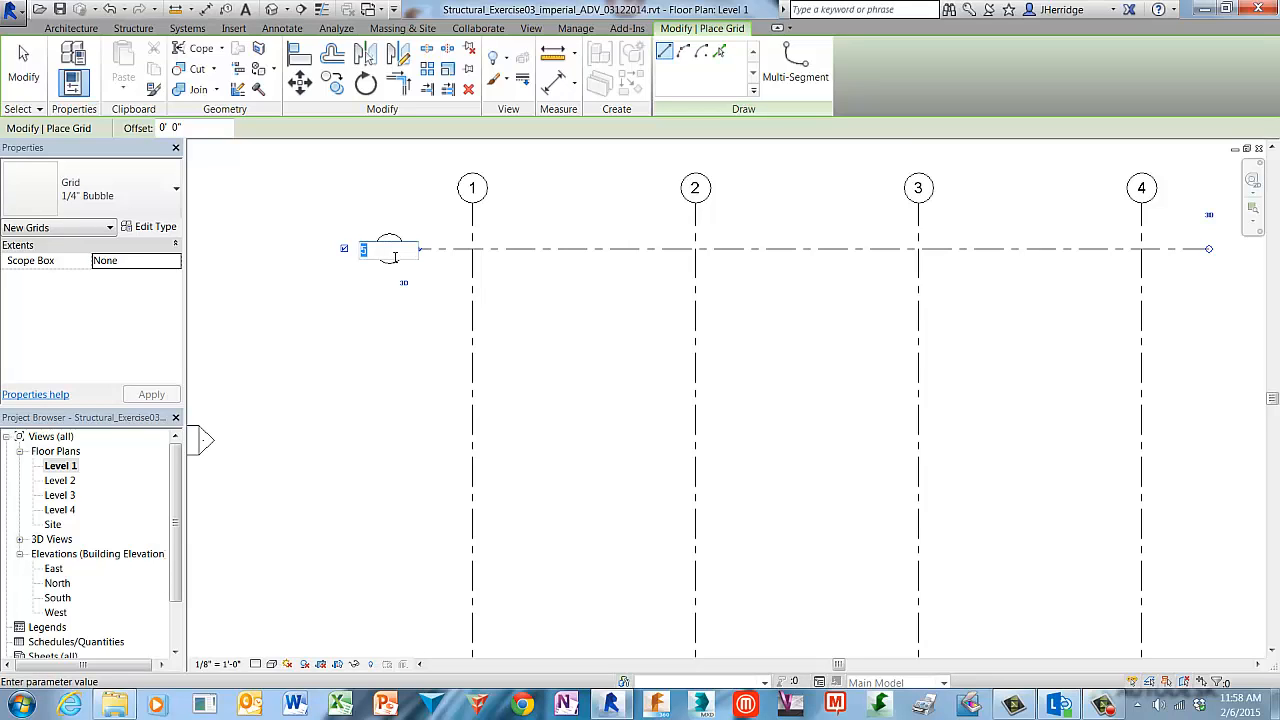
text(A)
key(Return)
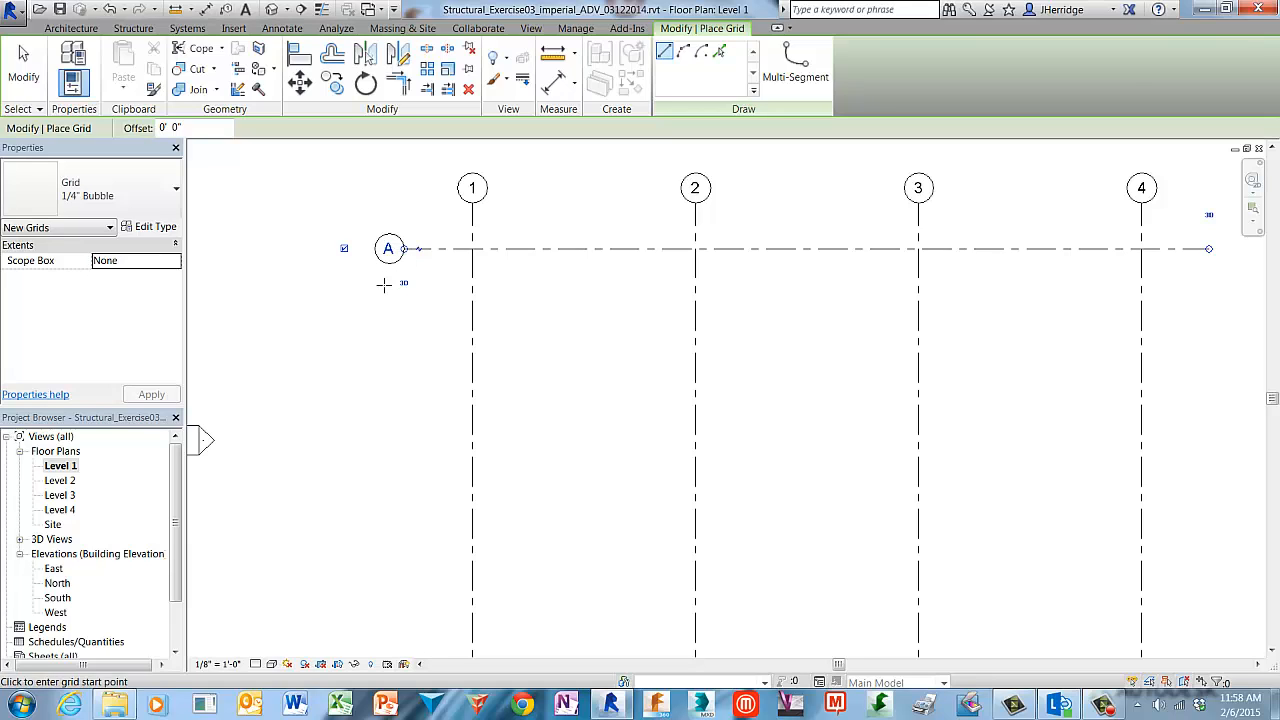
- Draw horizontal grid B 20' below grid A, from right to left, aligned with both ends of grid A
scroll(383, 285, down, 2)
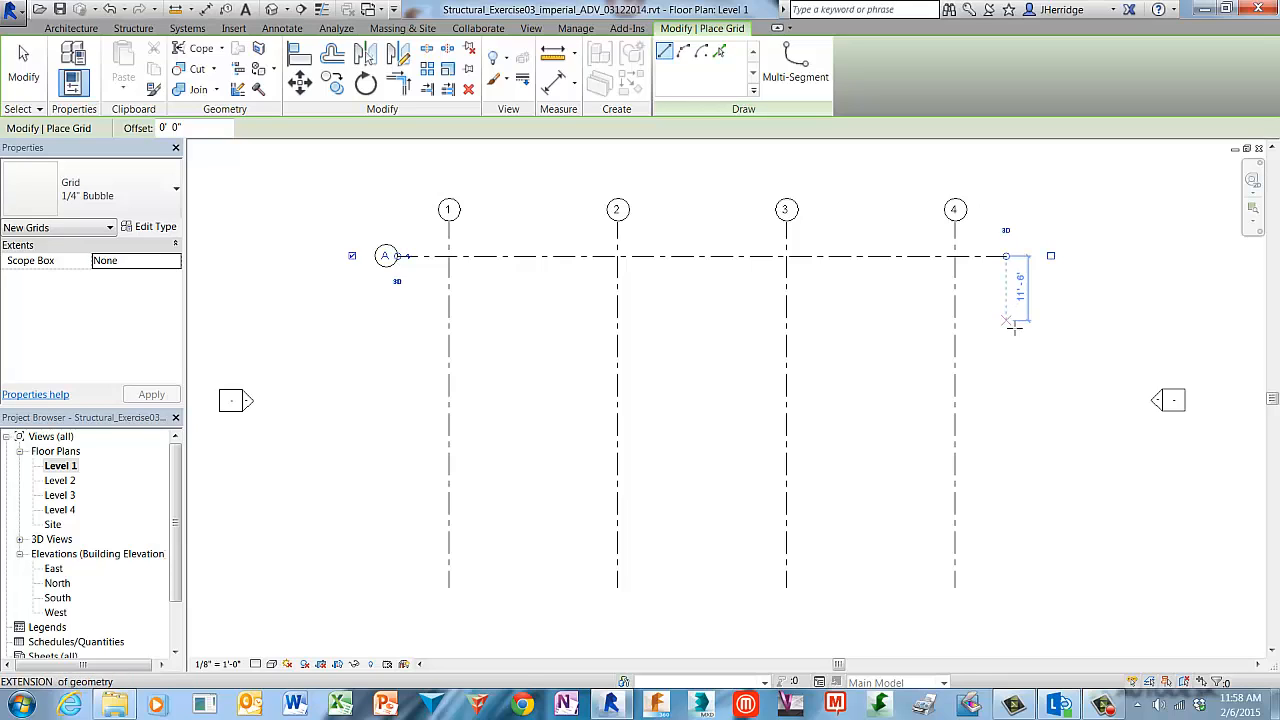
text(20)
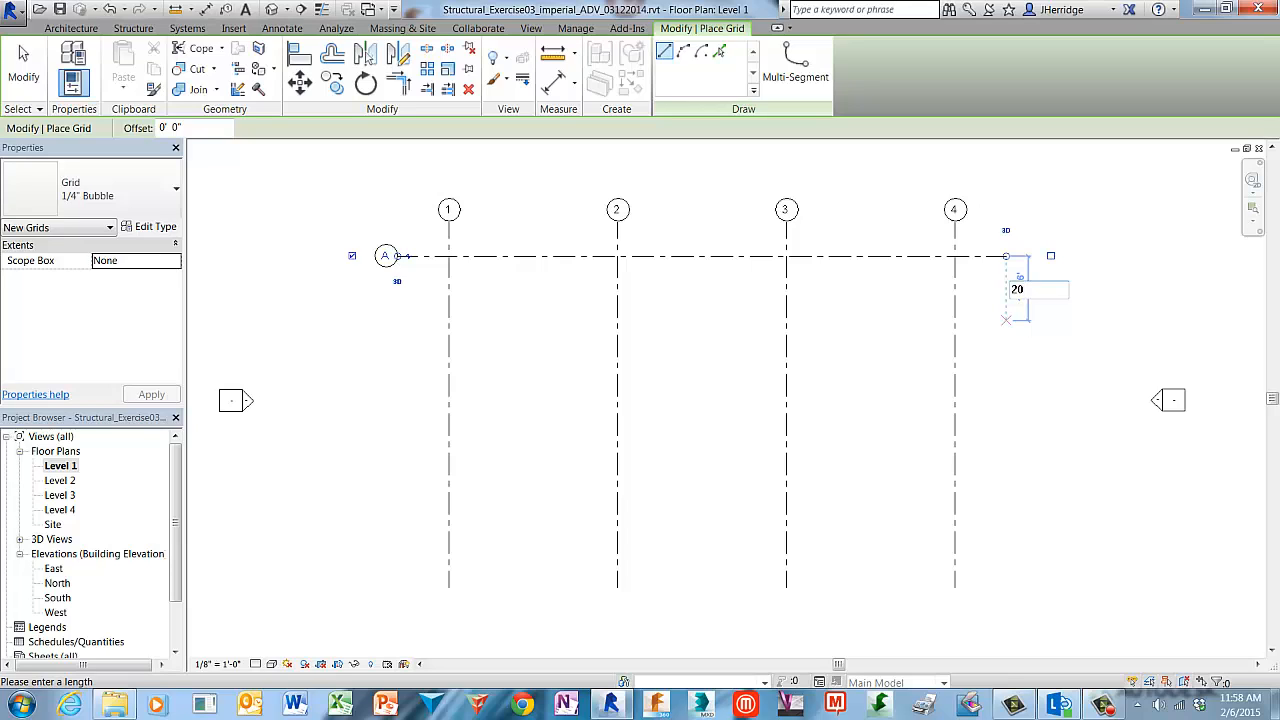
key(Return)
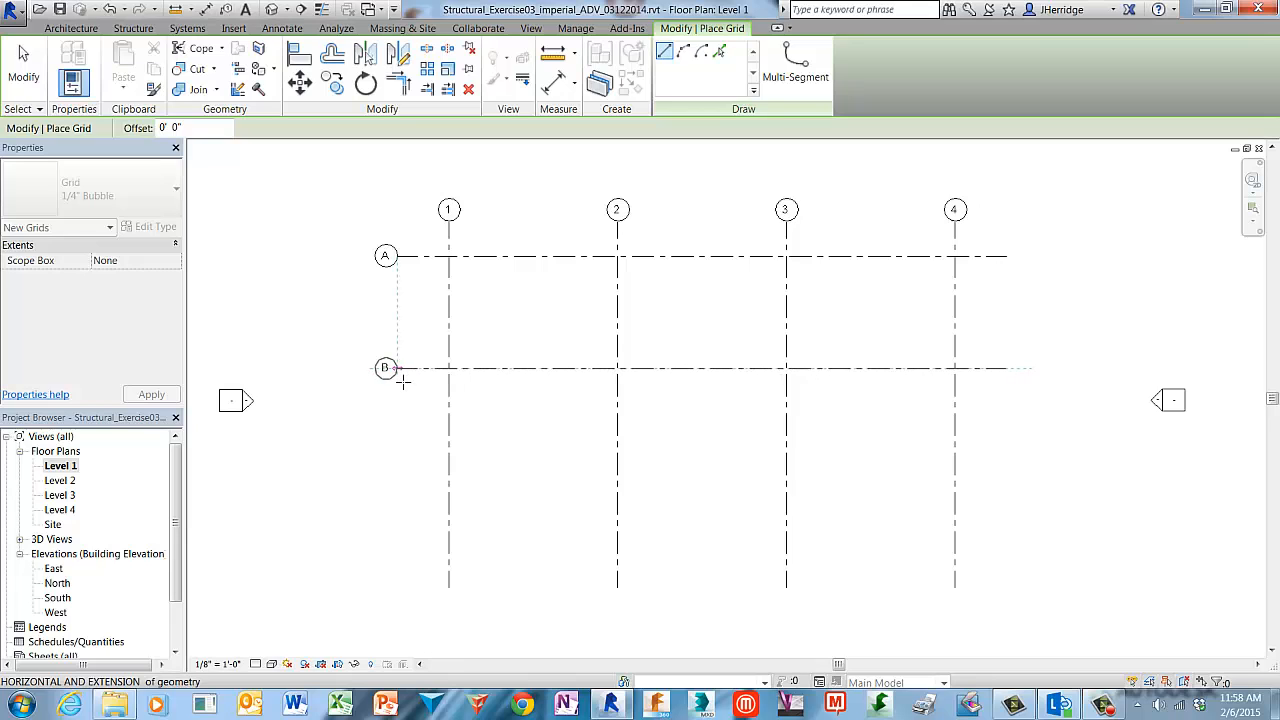
click(402, 378)
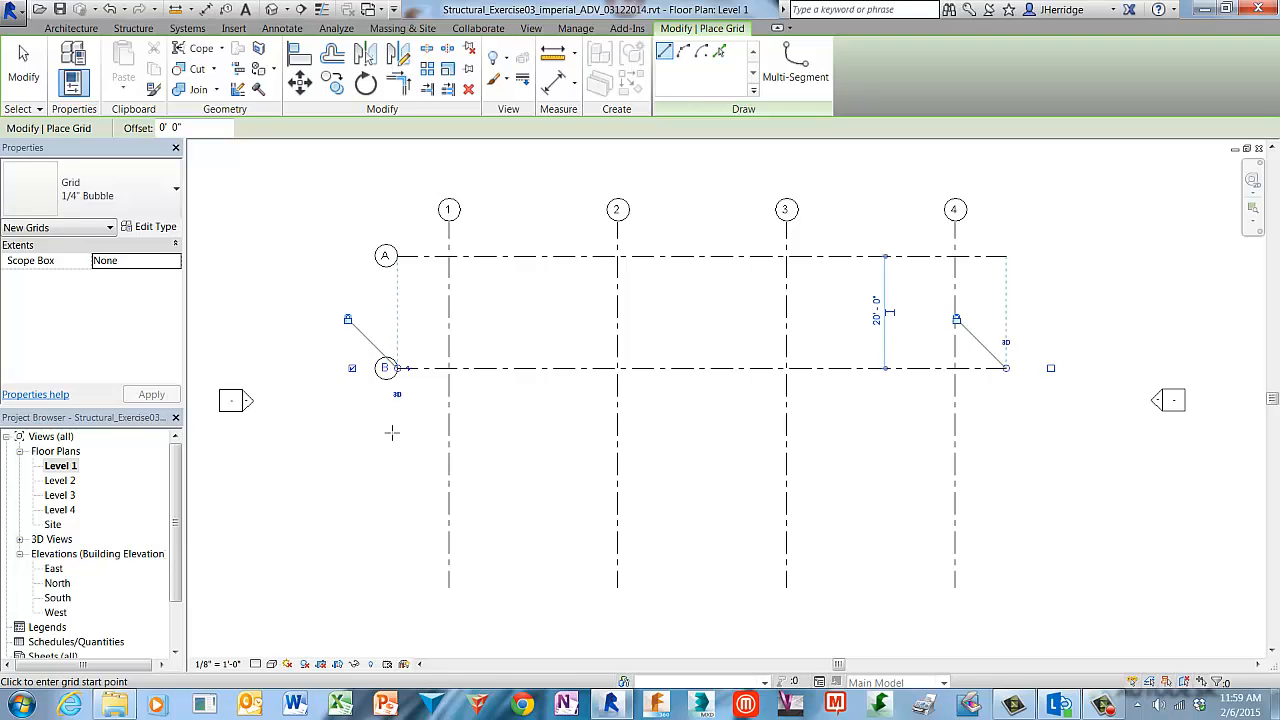
- Draw horizontal grid C 20' below grid B, from right to left, with its ends aligned to the grids above
click(1010, 374)
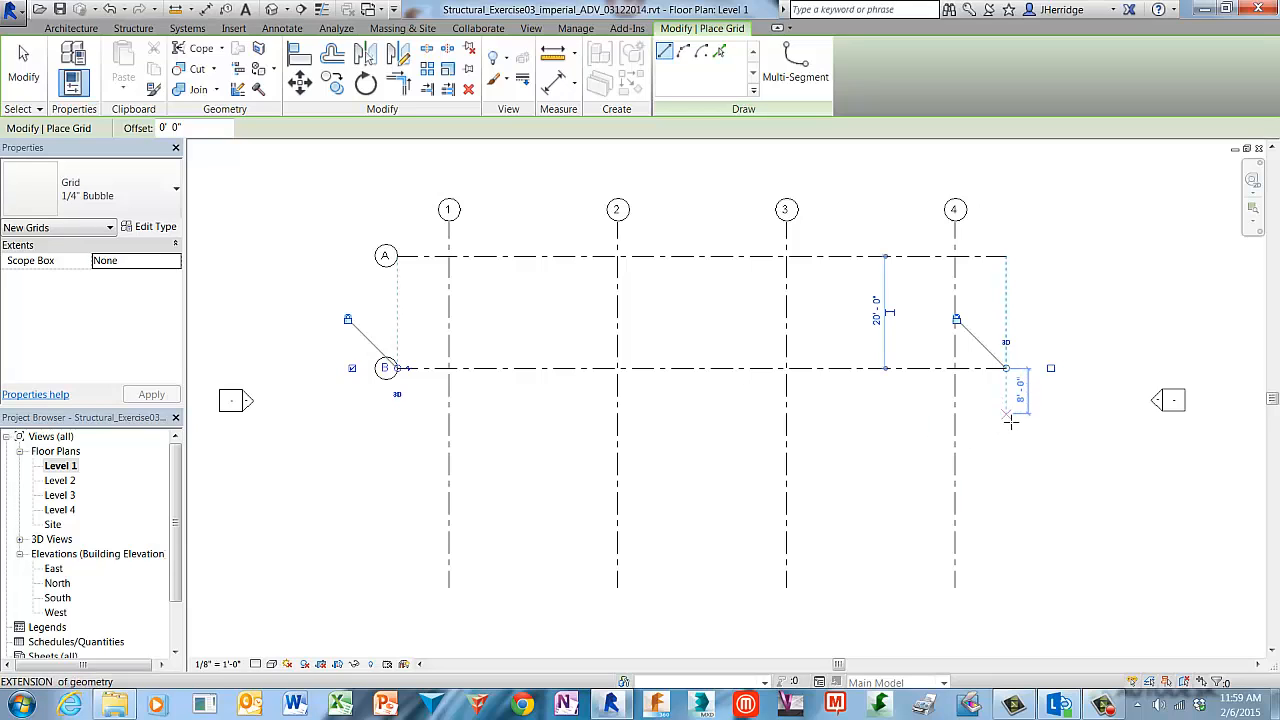
click(1010, 420)
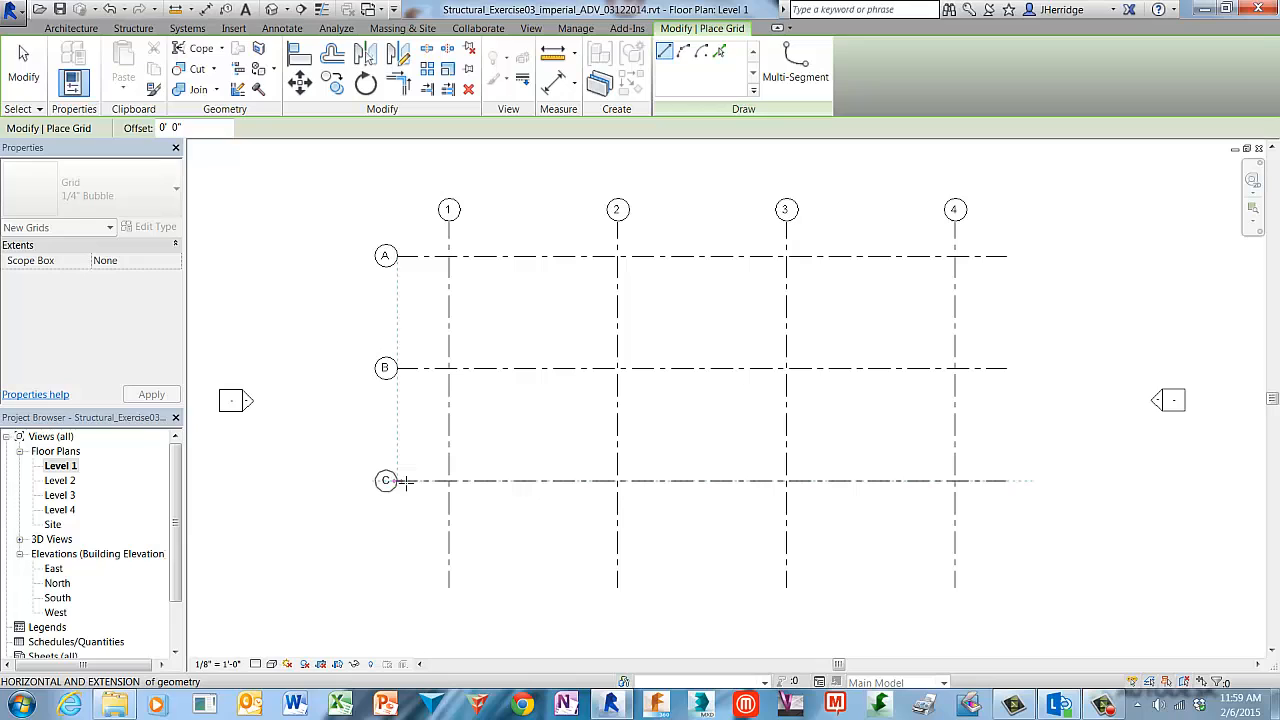
click(406, 483)
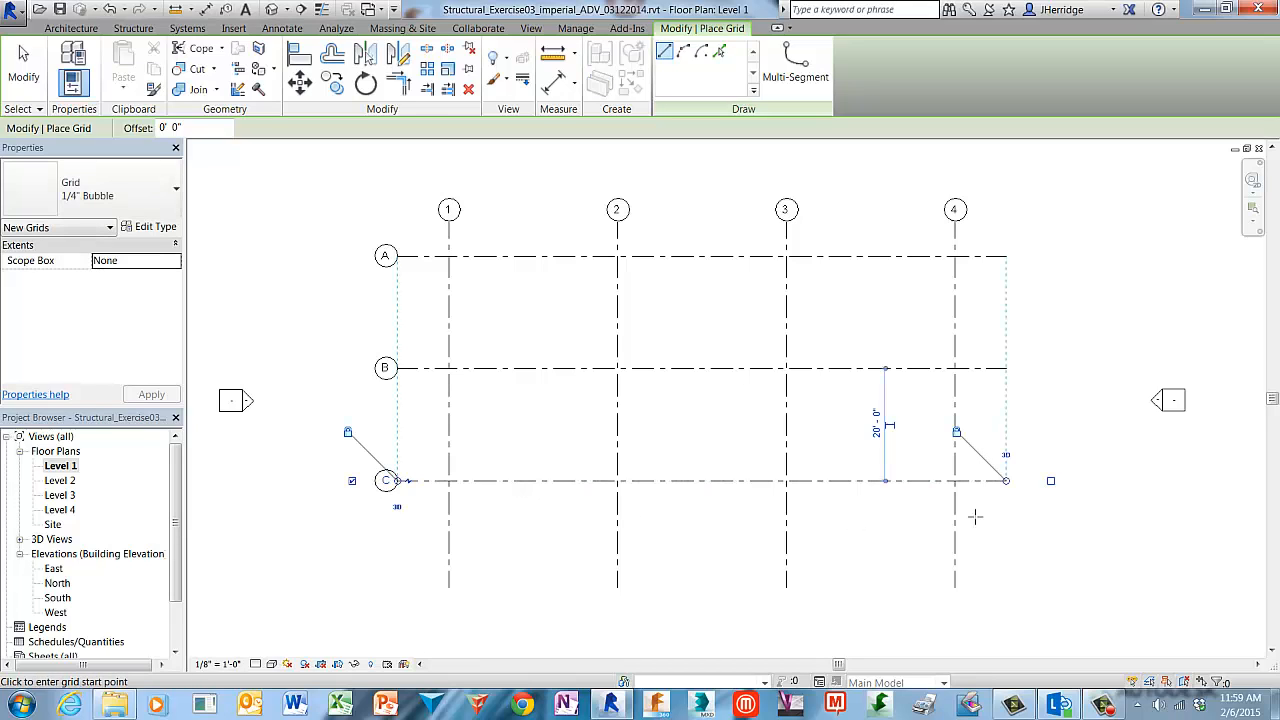
- Draw horizontal grid D 20' below grid C with aligned ends, and finish placing grids
click(1010, 483)
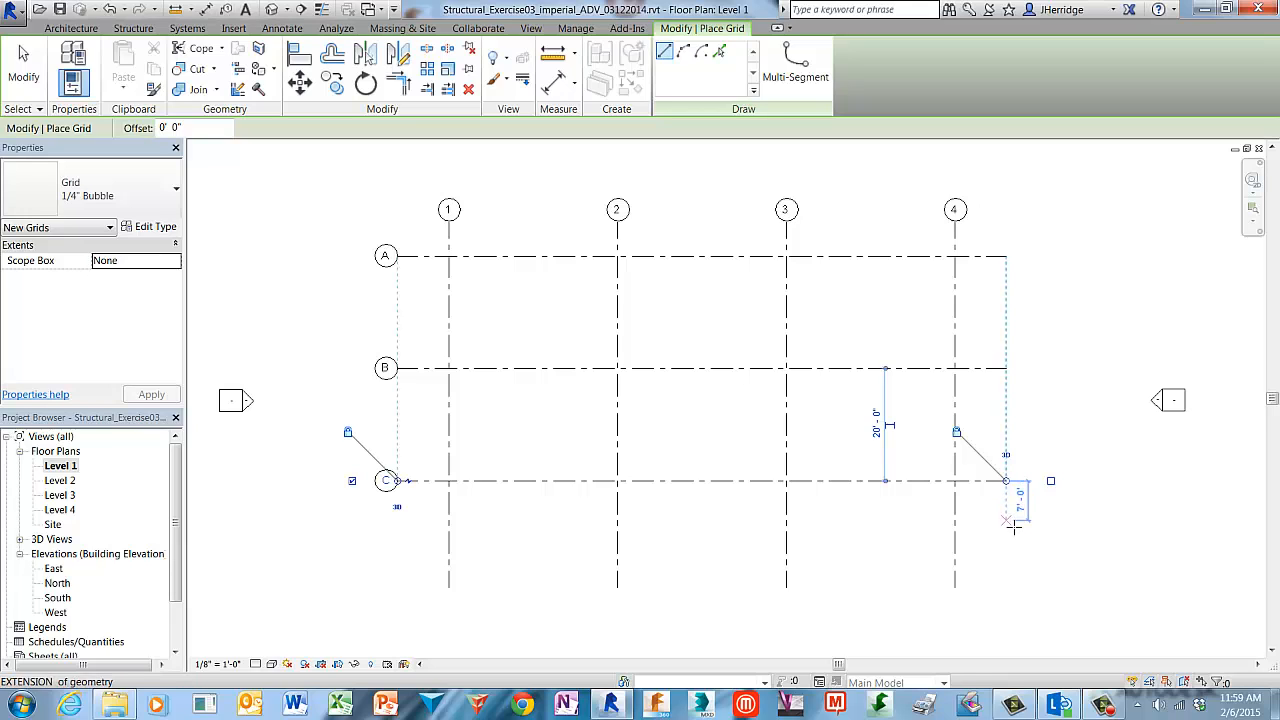
text(20)
key(Return)
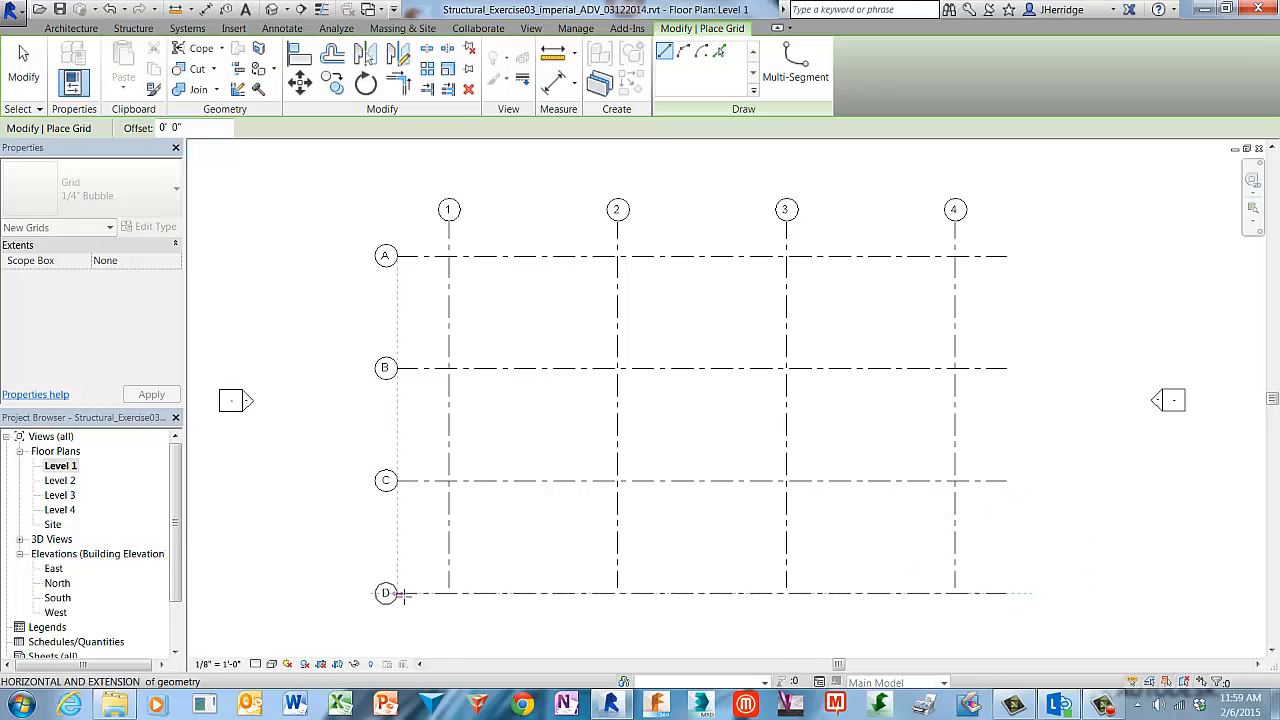
click(401, 594)
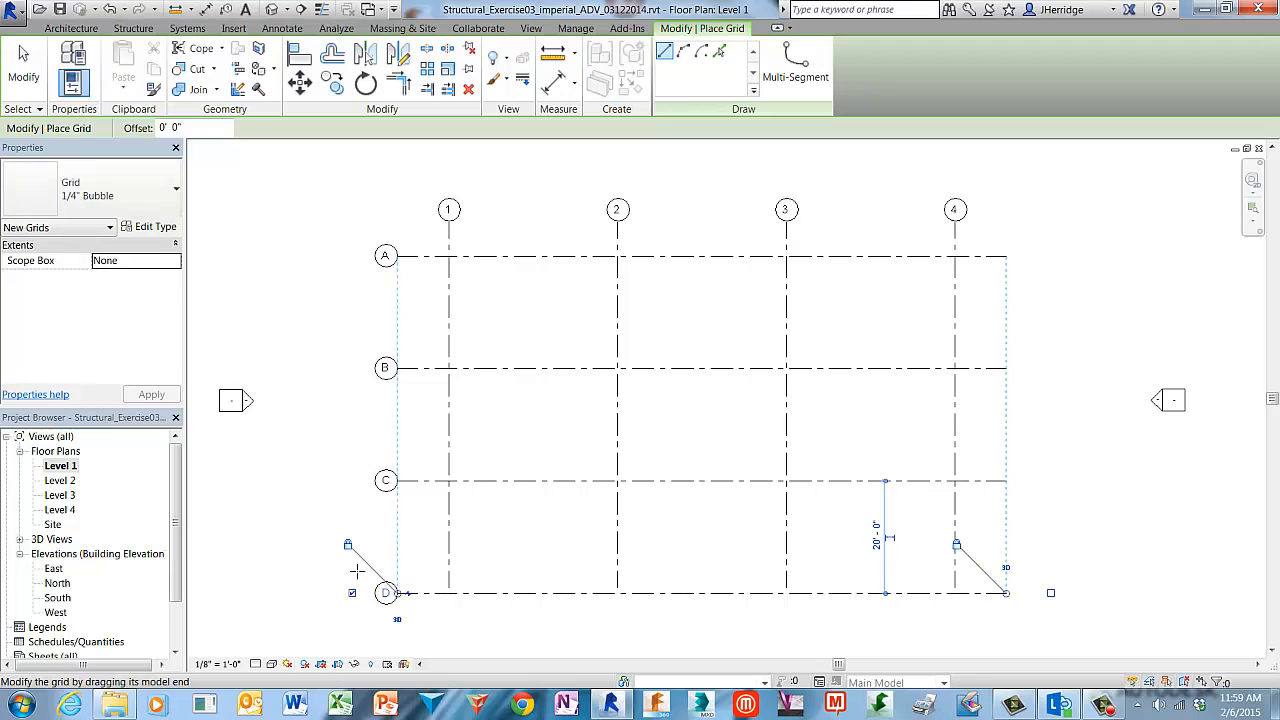
click(24, 70)
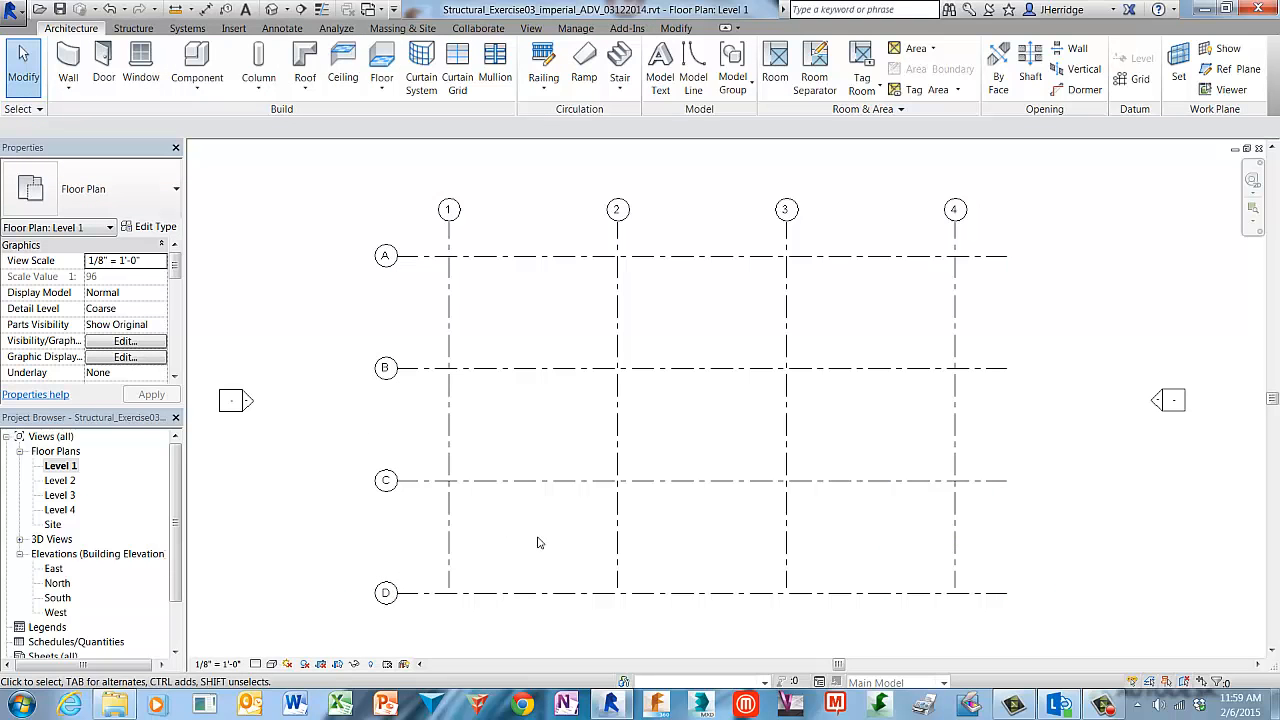
- Extend the lower ends of the four aligned vertical grids together to a short distance below grid D
middle_drag(560, 553, 563, 518)
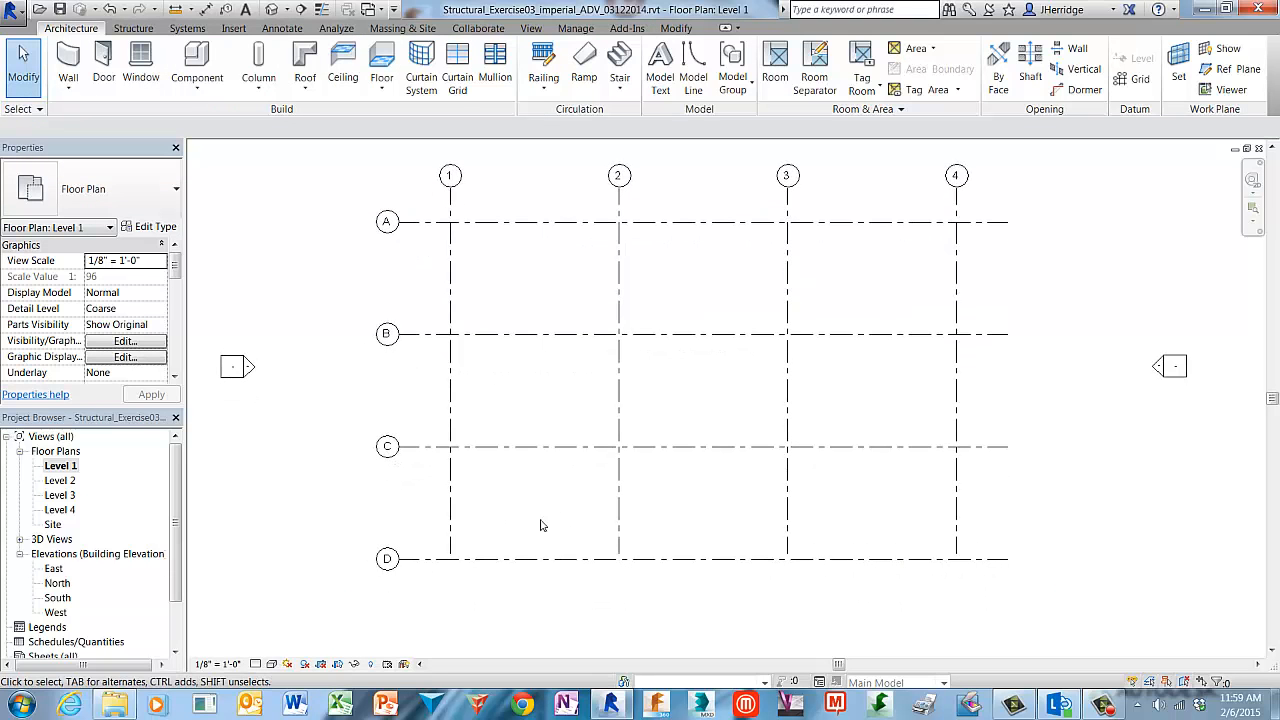
click(451, 511)
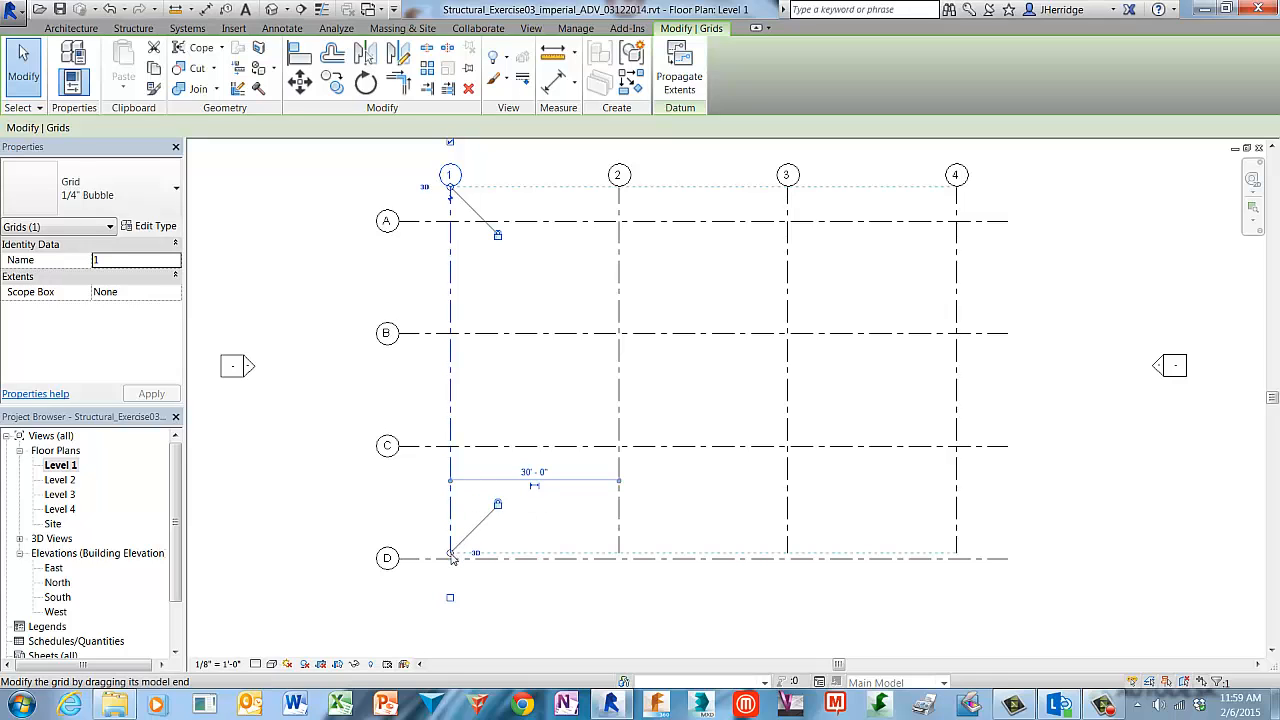
drag(452, 560, 456, 590)
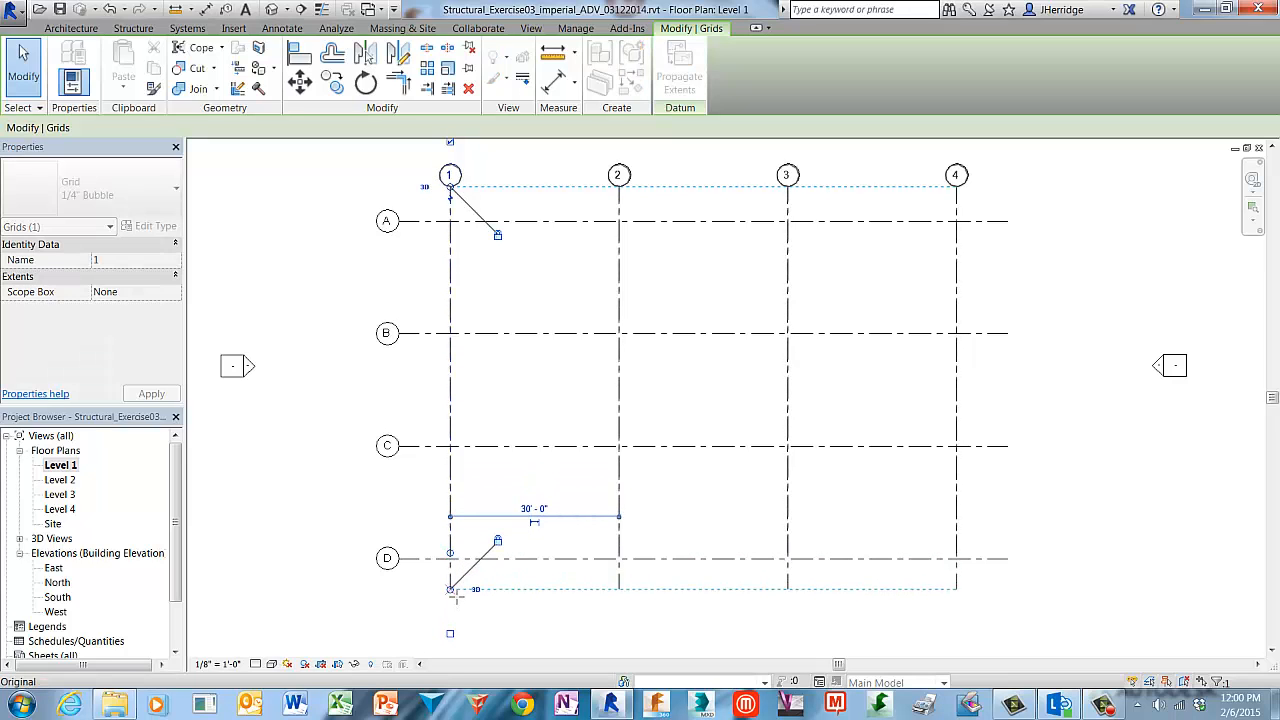
drag(456, 597, 452, 592)
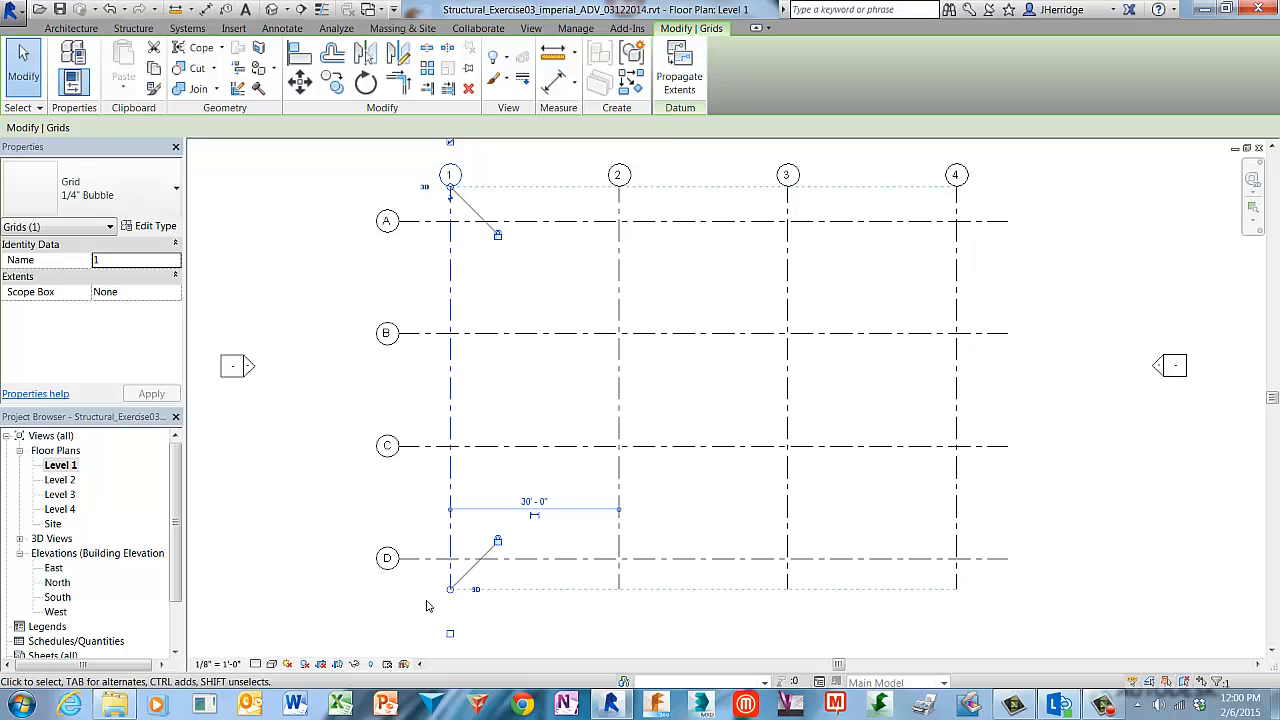
key(Escape)
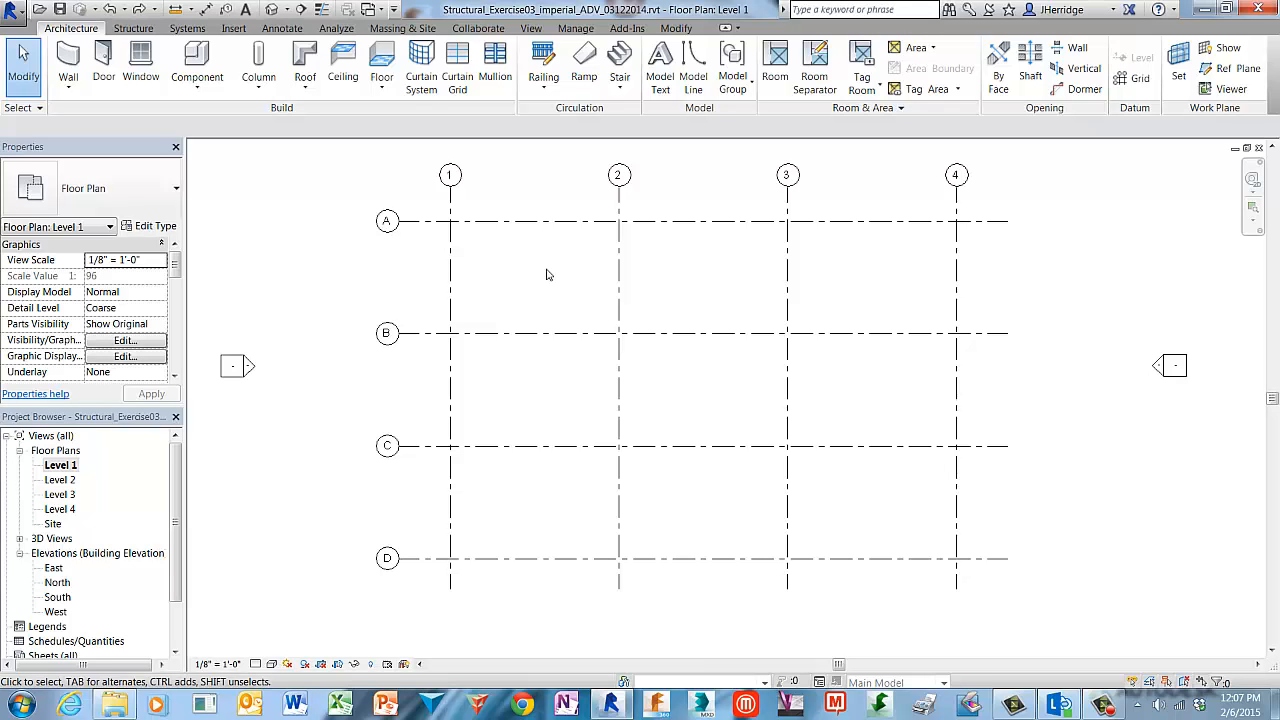
- Copy grid 2 horizontally 3' to the right
click(618, 266)
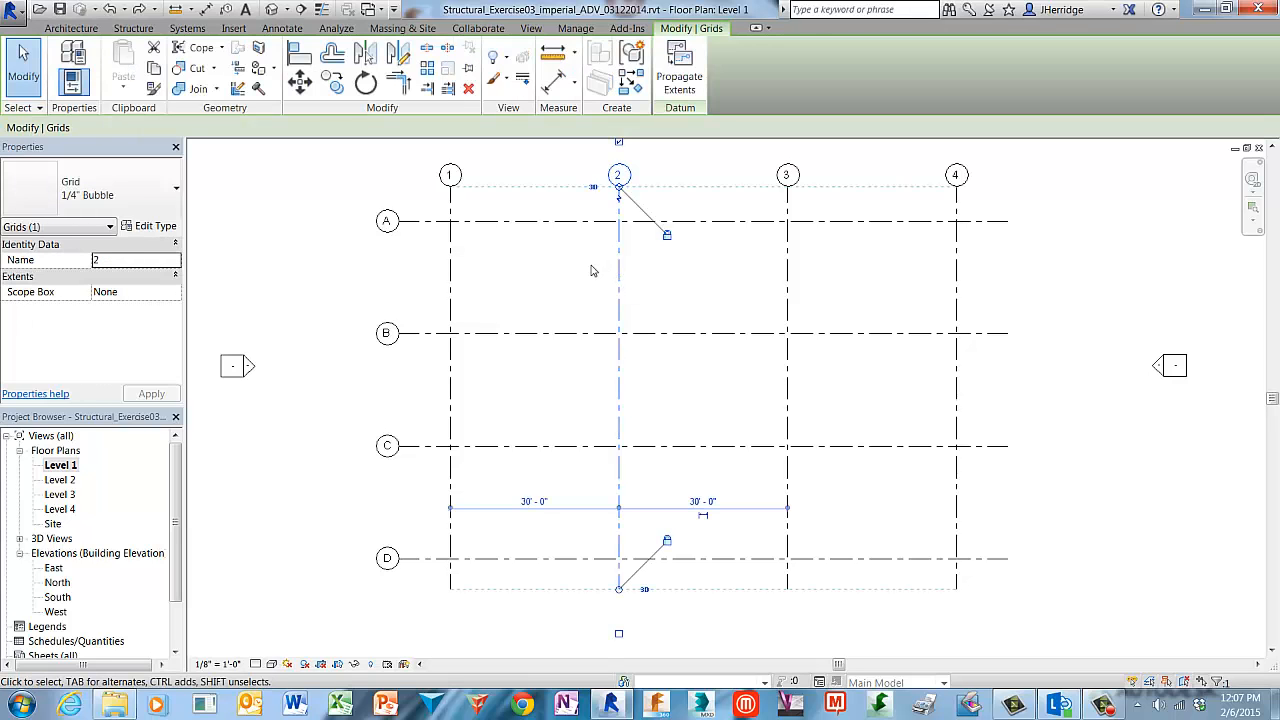
click(337, 85)
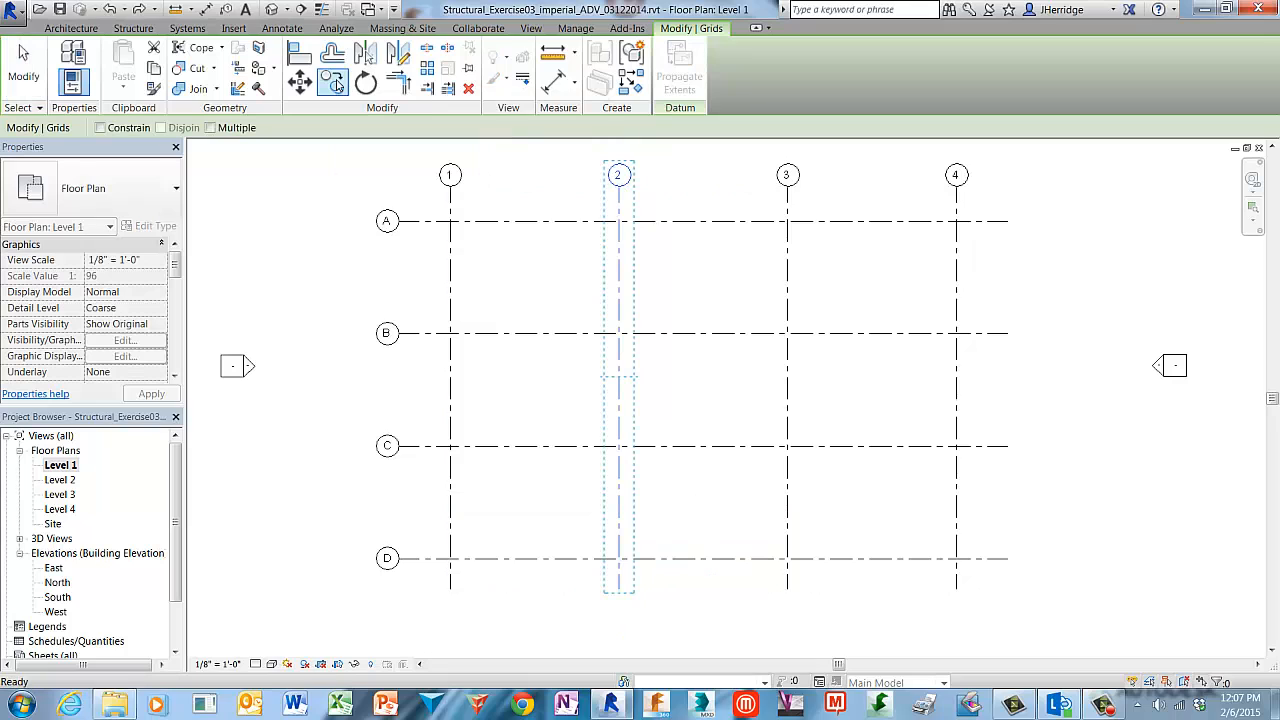
click(662, 249)
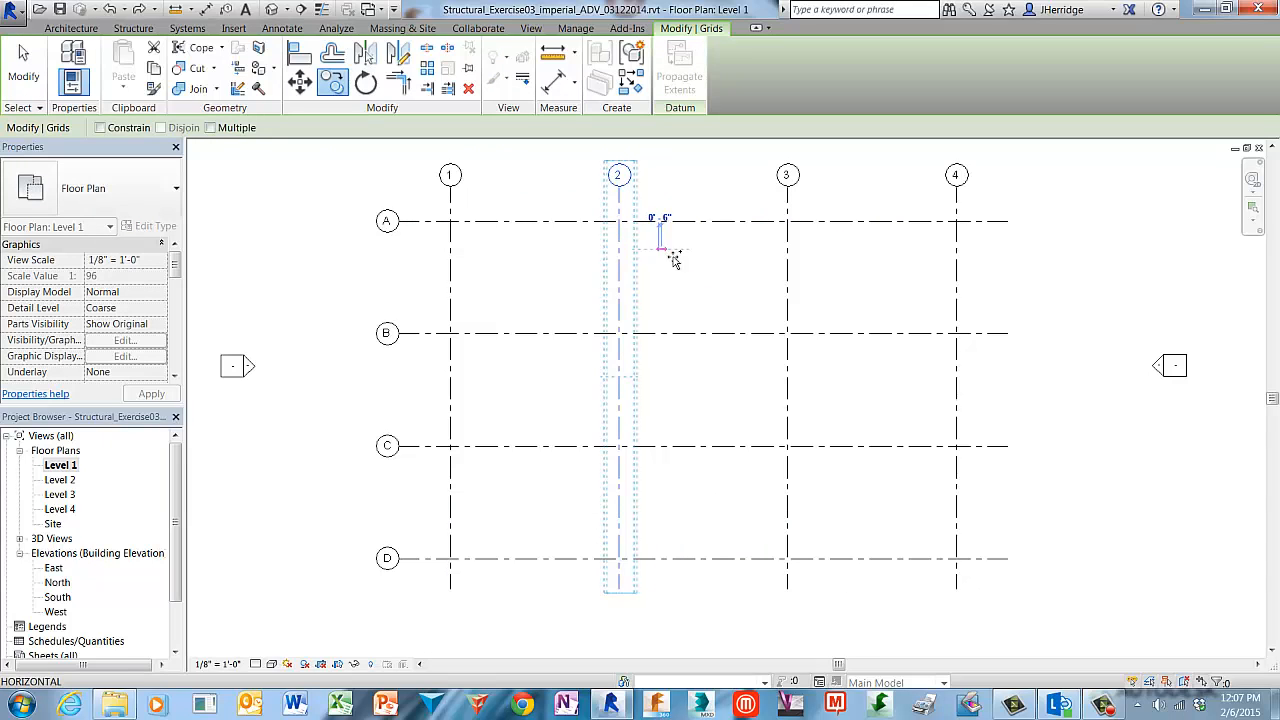
text(3)
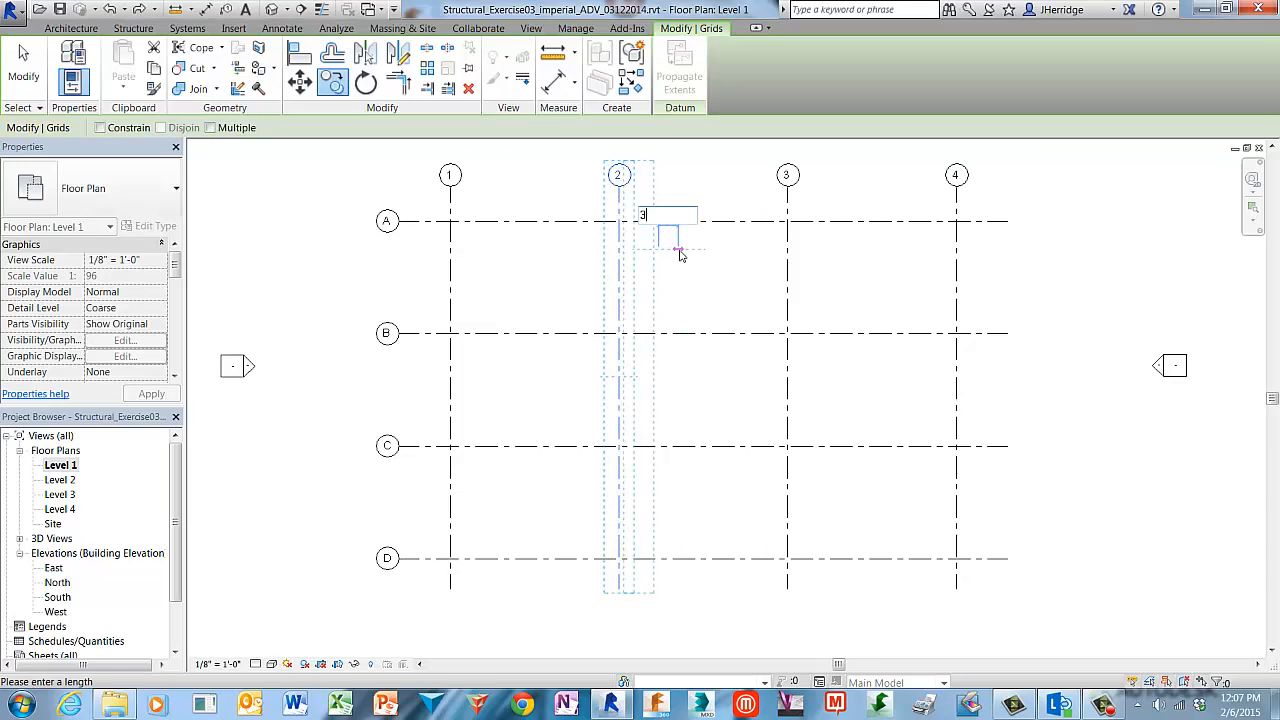
key(Return)
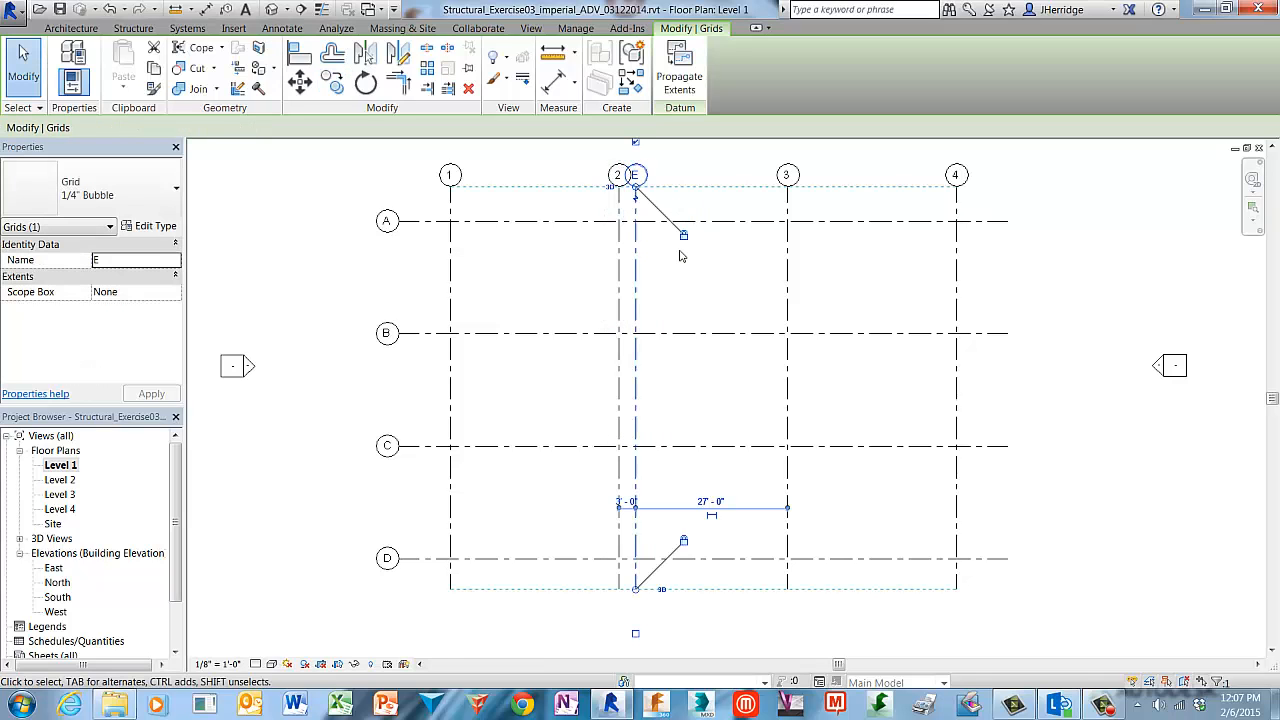
- Rename the copied grid line beside grid 2 to 2.1 in its bubble
scroll(661, 168, up, 3)
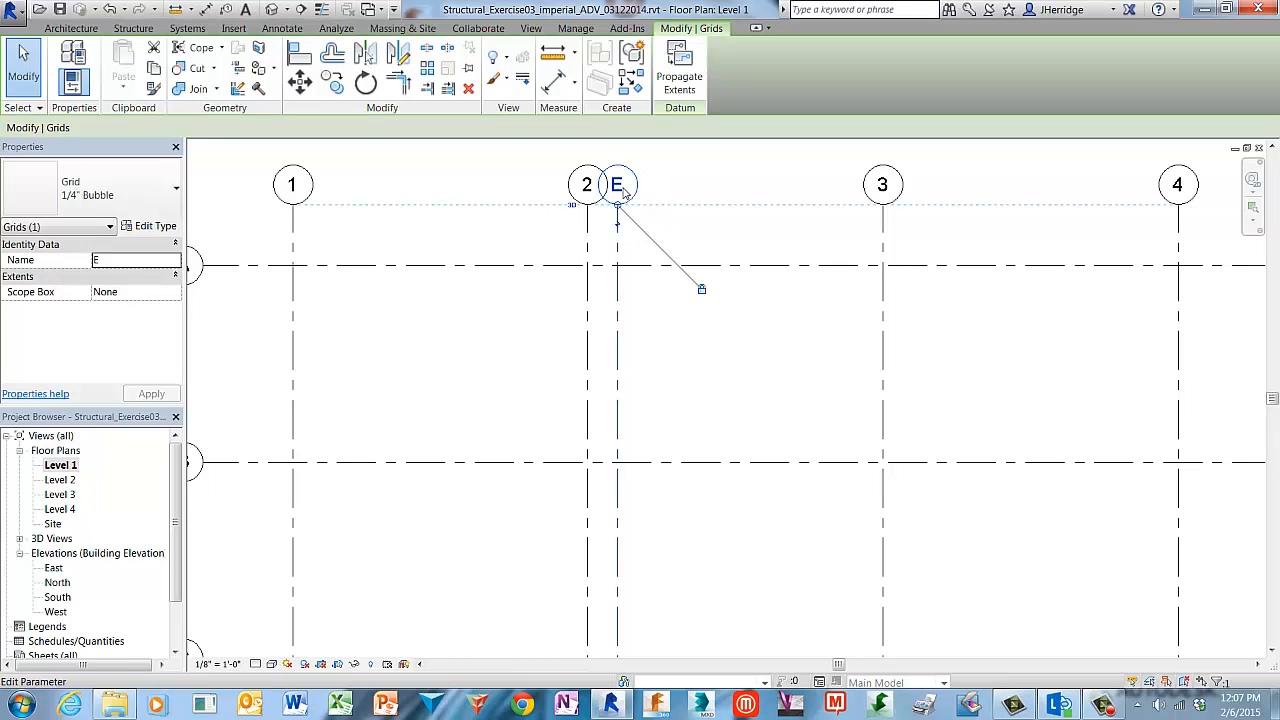
click(618, 187)
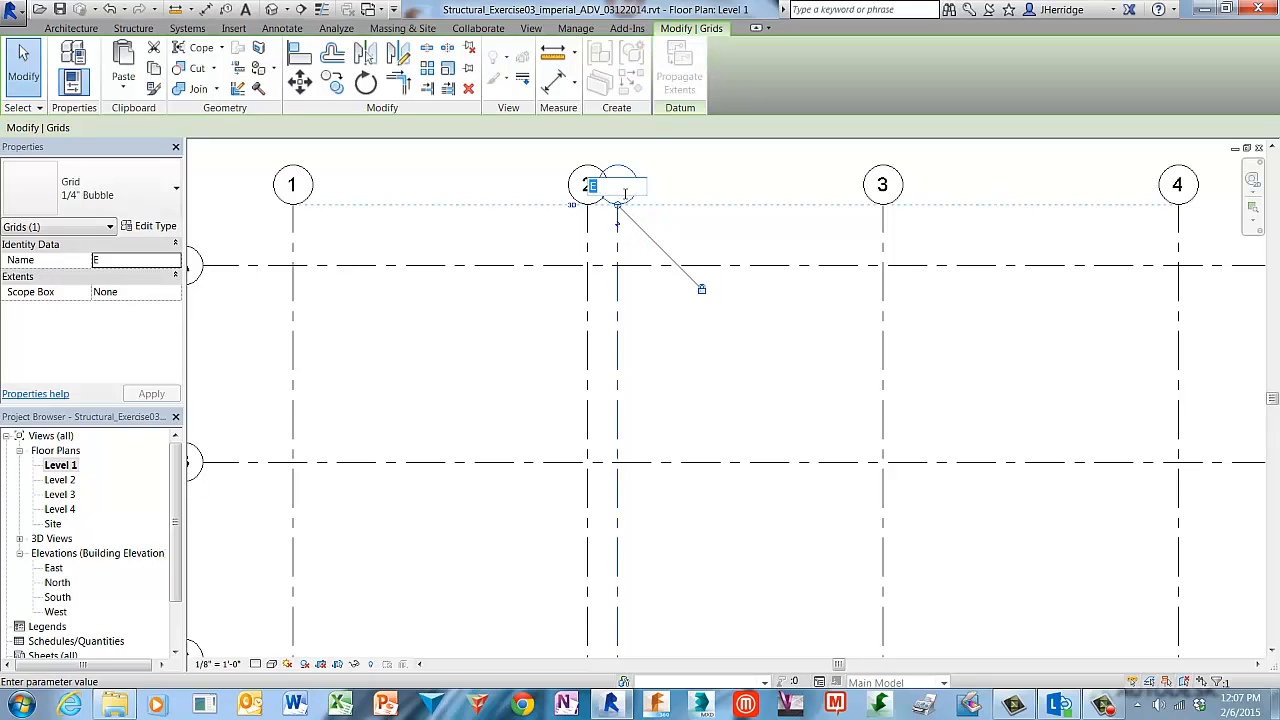
text(2.1)
click(672, 184)
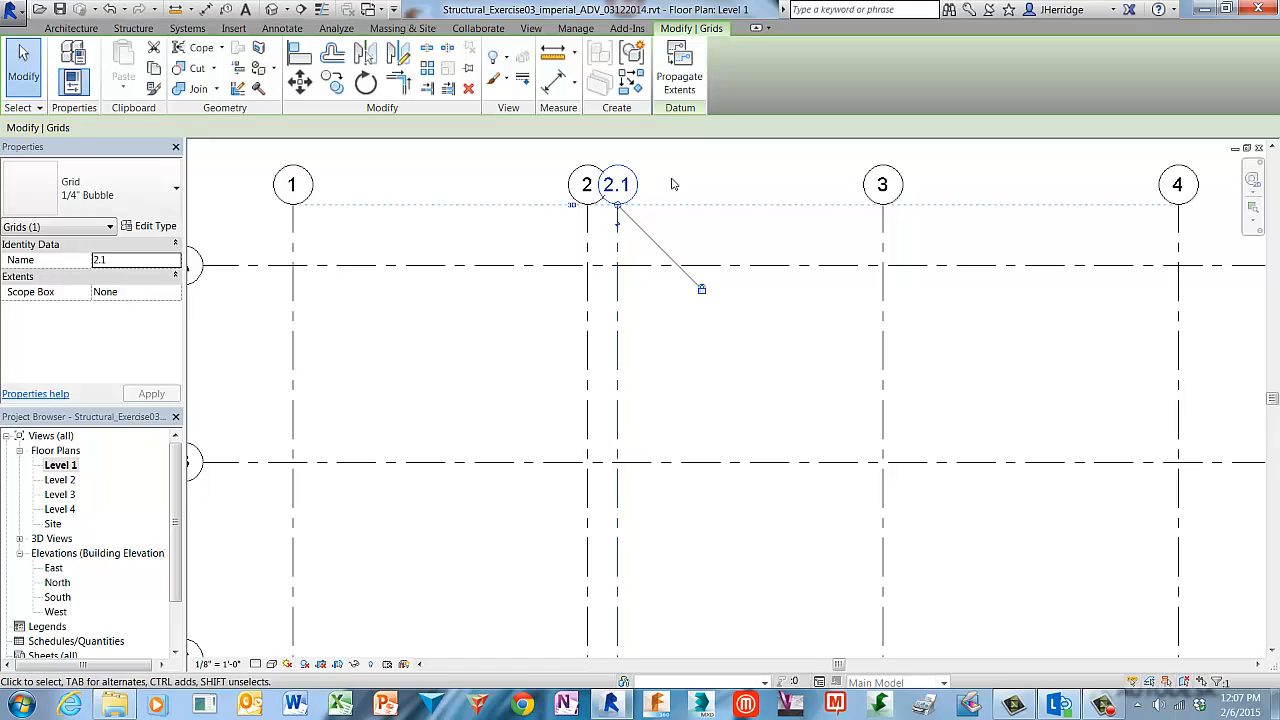
- Add an elbow at the head of grid 2.1 so its bubble sits to the right, clear of grid 2's bubble
click(617, 228)
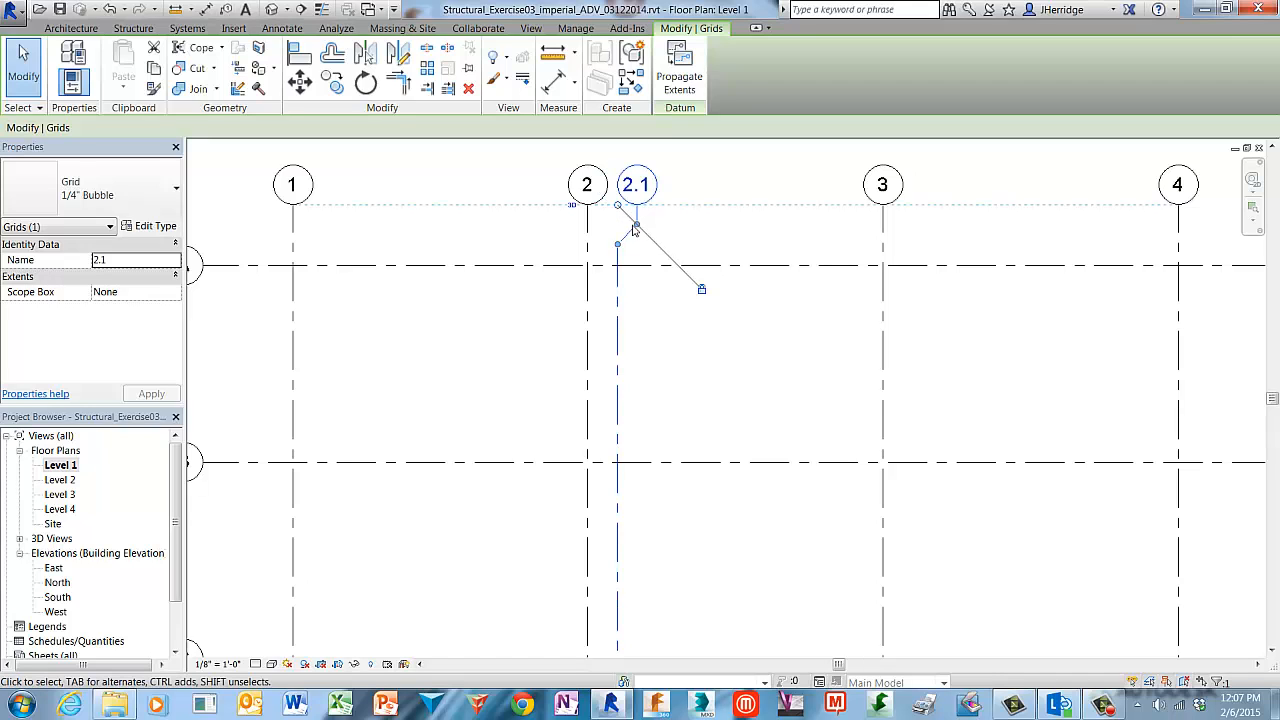
mouse_move(640, 226)
mouse_down()
mouse_move(722, 230)
mouse_move(643, 227)
mouse_up()
click(677, 231)
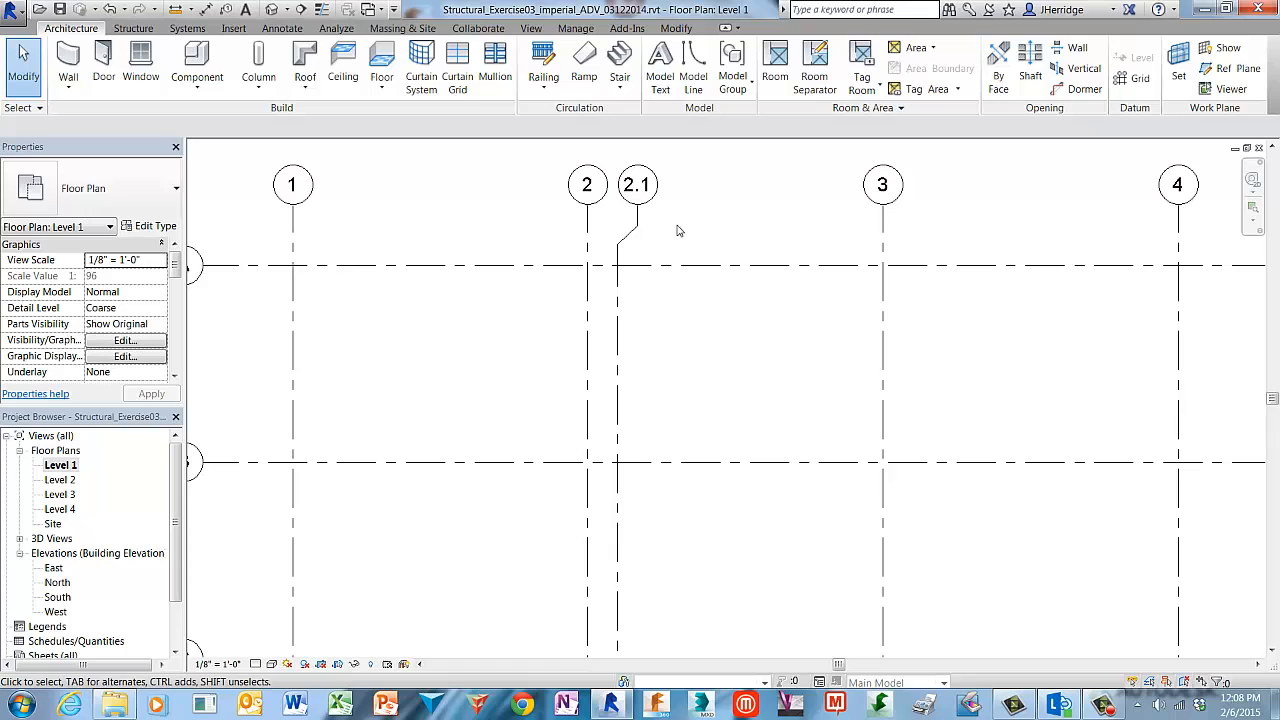
- Draw a center-ends arc grid with a fixed 15' radius centred on the intersection of grids 3 and D, curving below grid D from left to right
scroll(677, 231, down, 5)
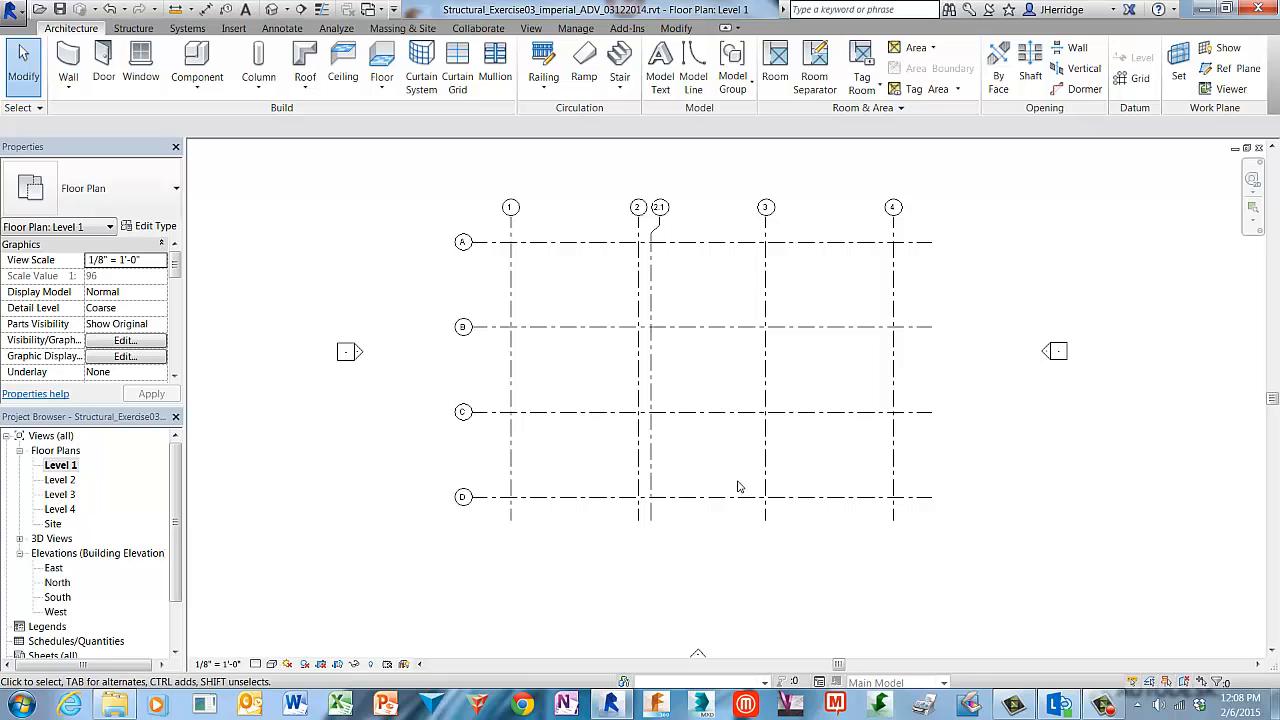
middle_drag(738, 487, 719, 437)
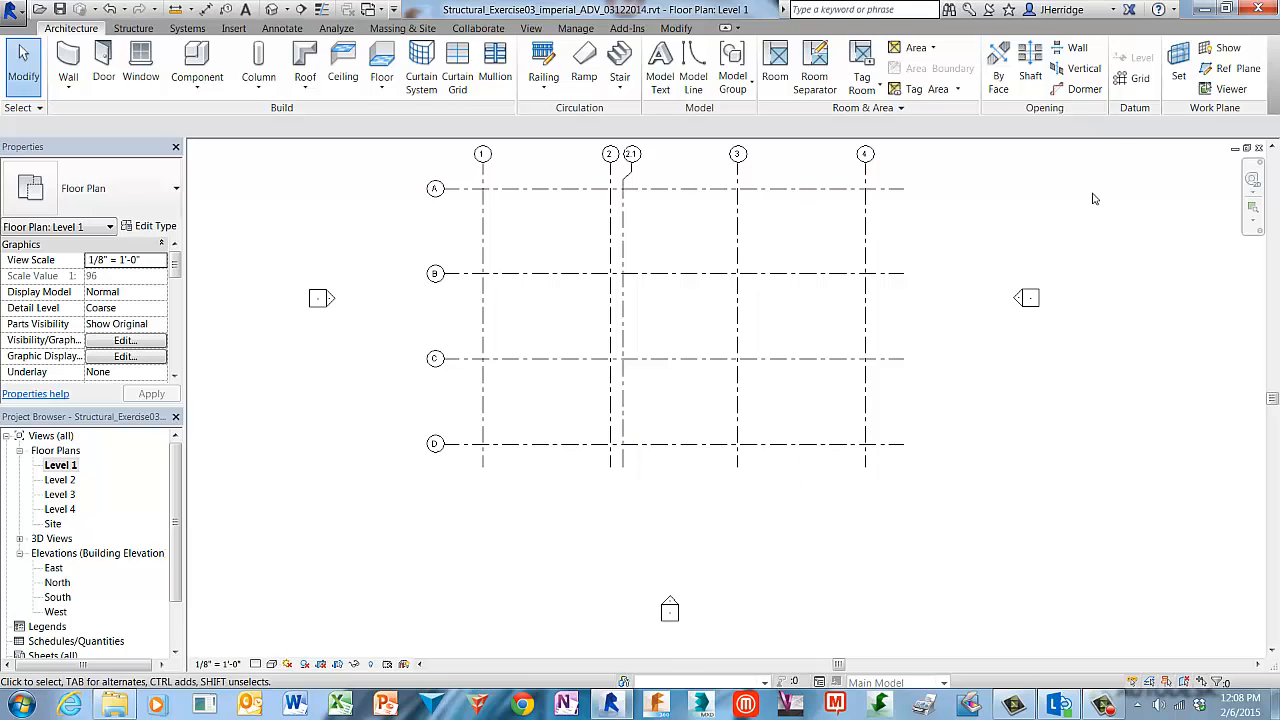
click(1140, 79)
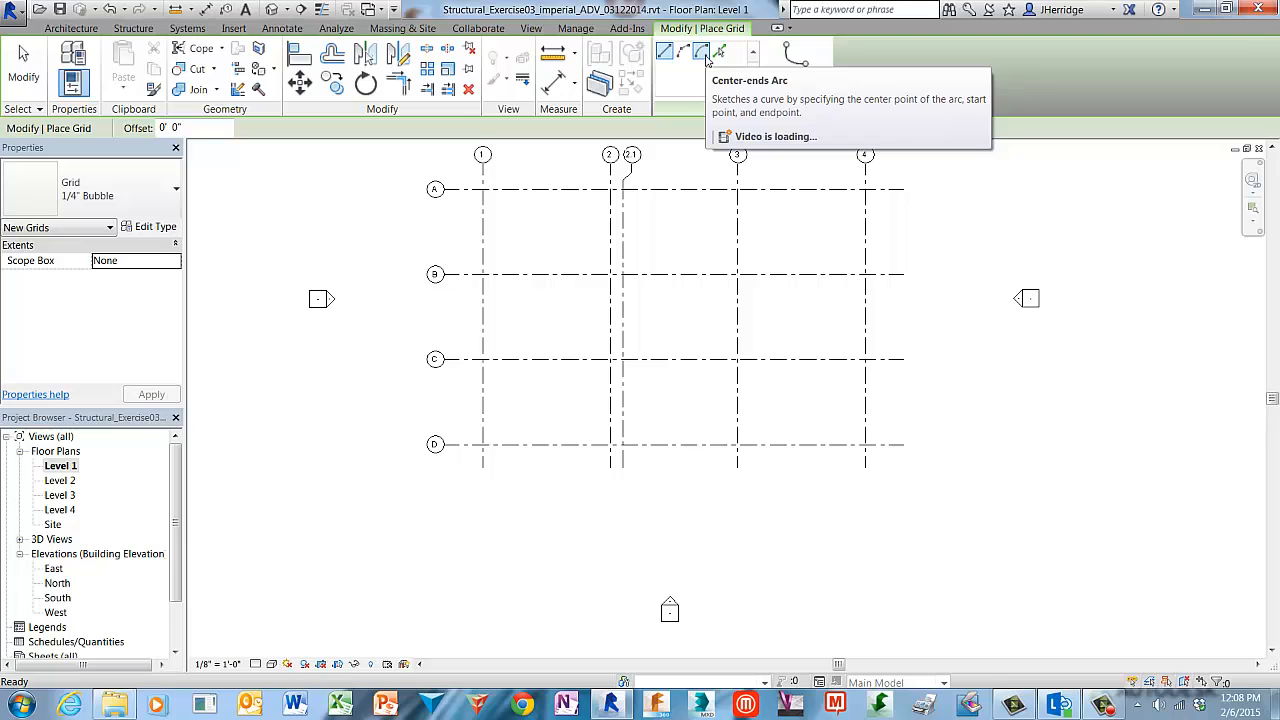
click(704, 53)
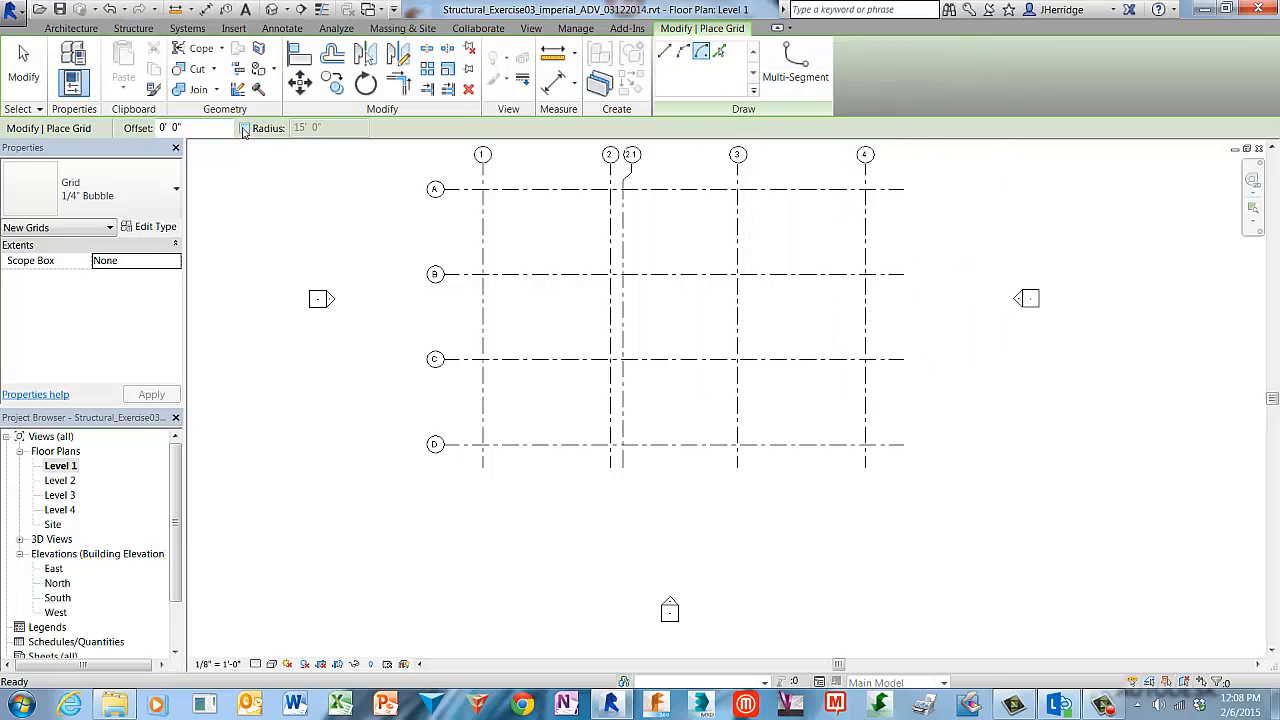
click(245, 129)
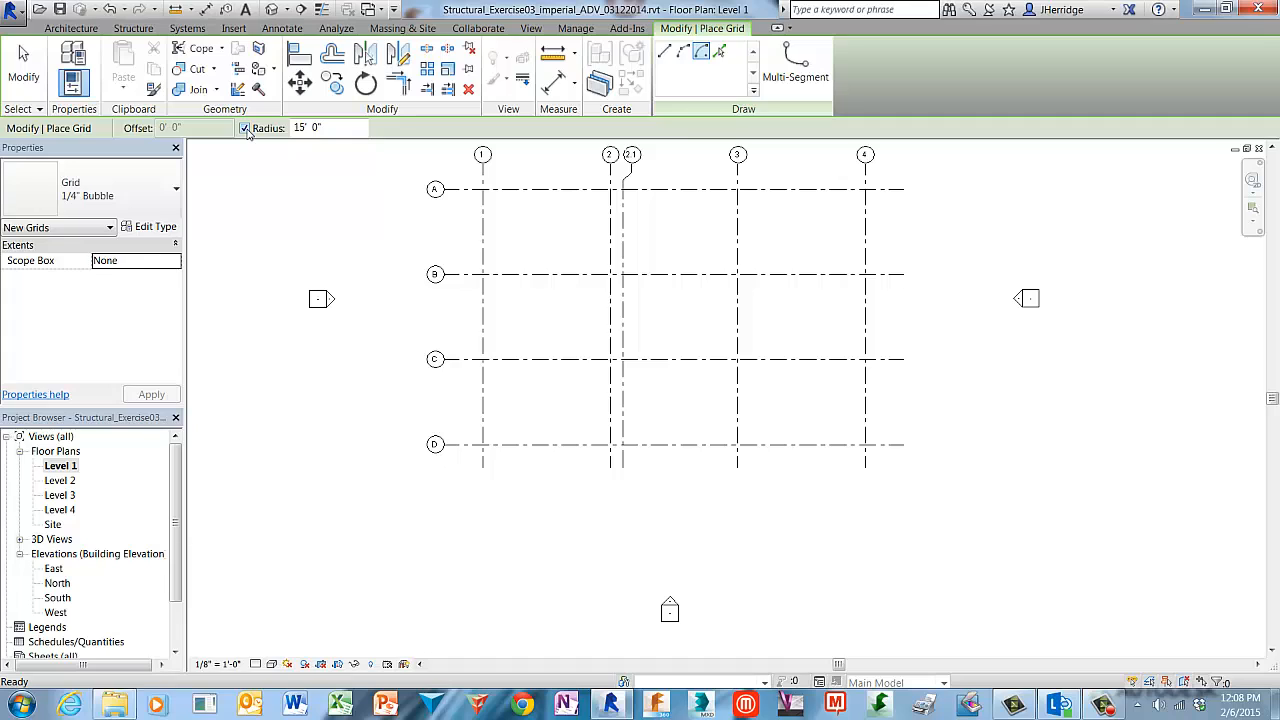
drag(325, 128, 281, 132)
text(15)
key(Tab)
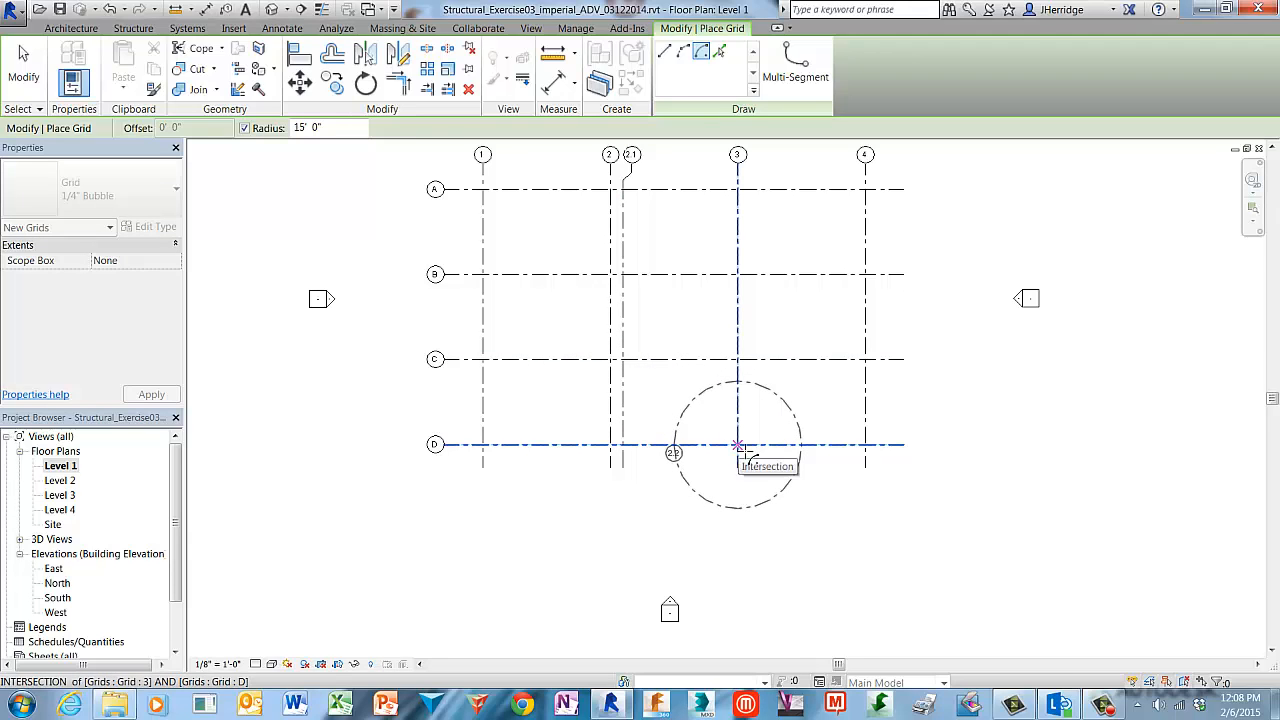
click(737, 445)
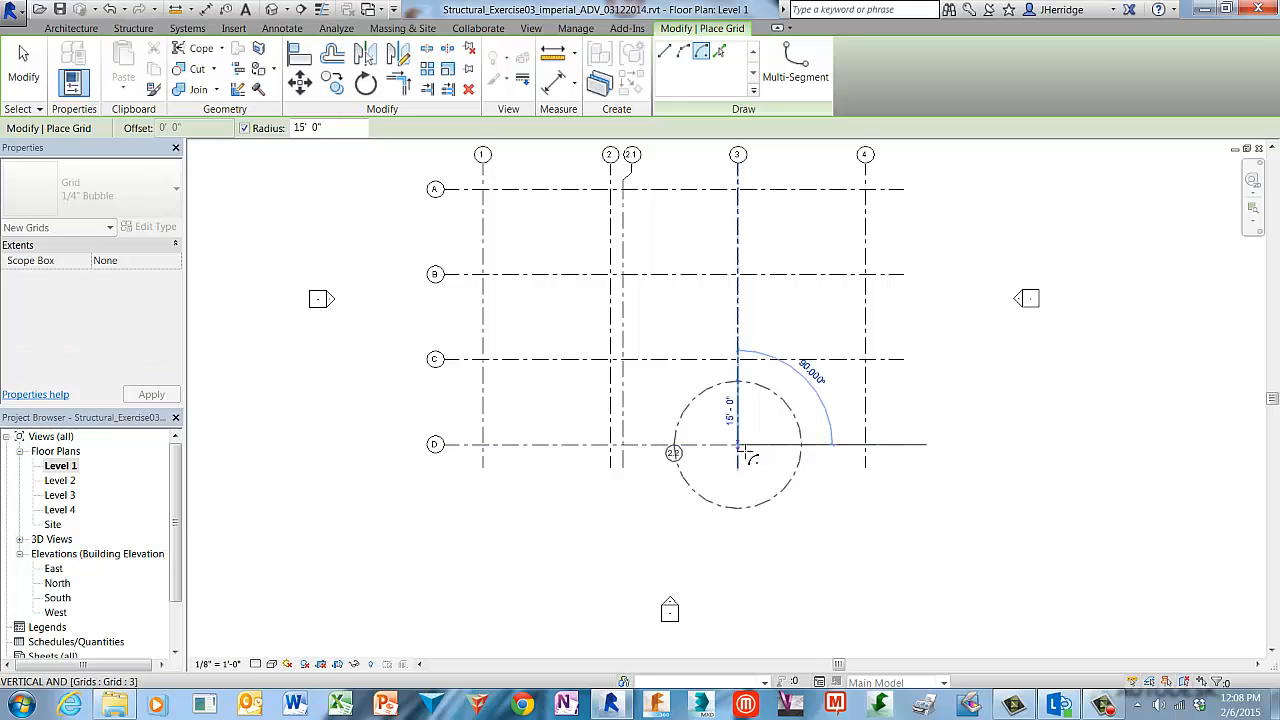
click(705, 500)
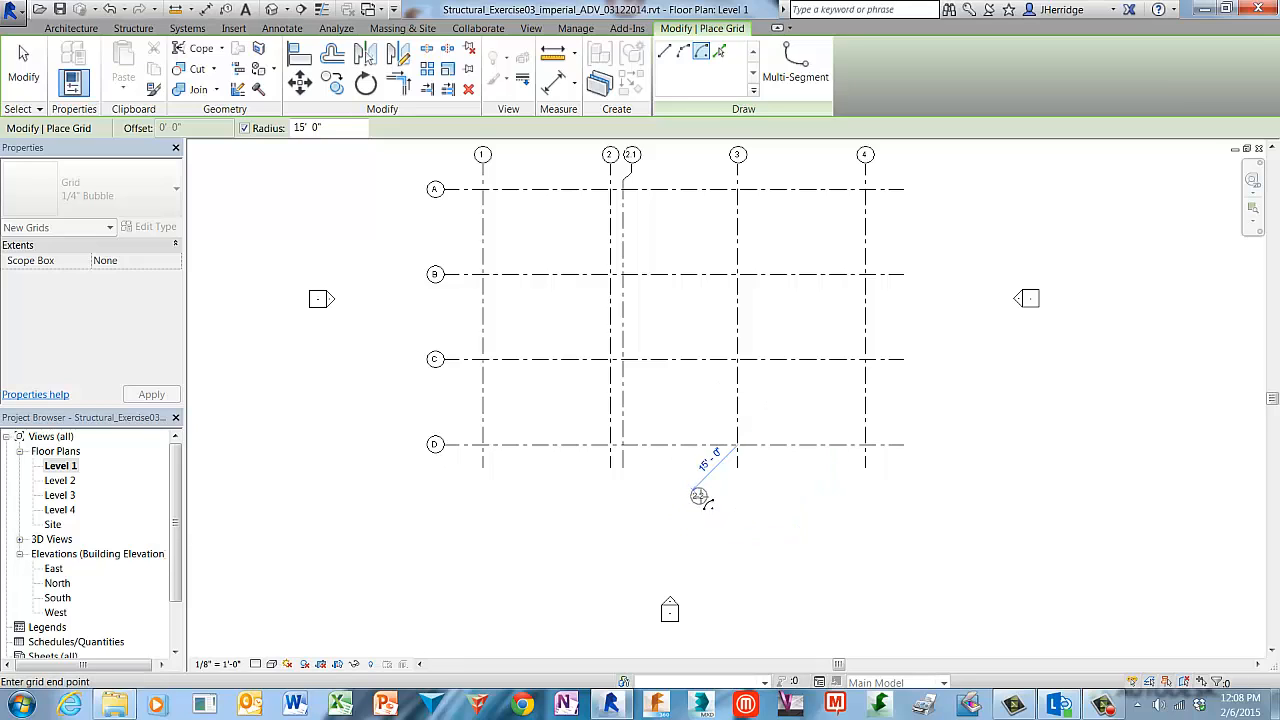
click(797, 507)
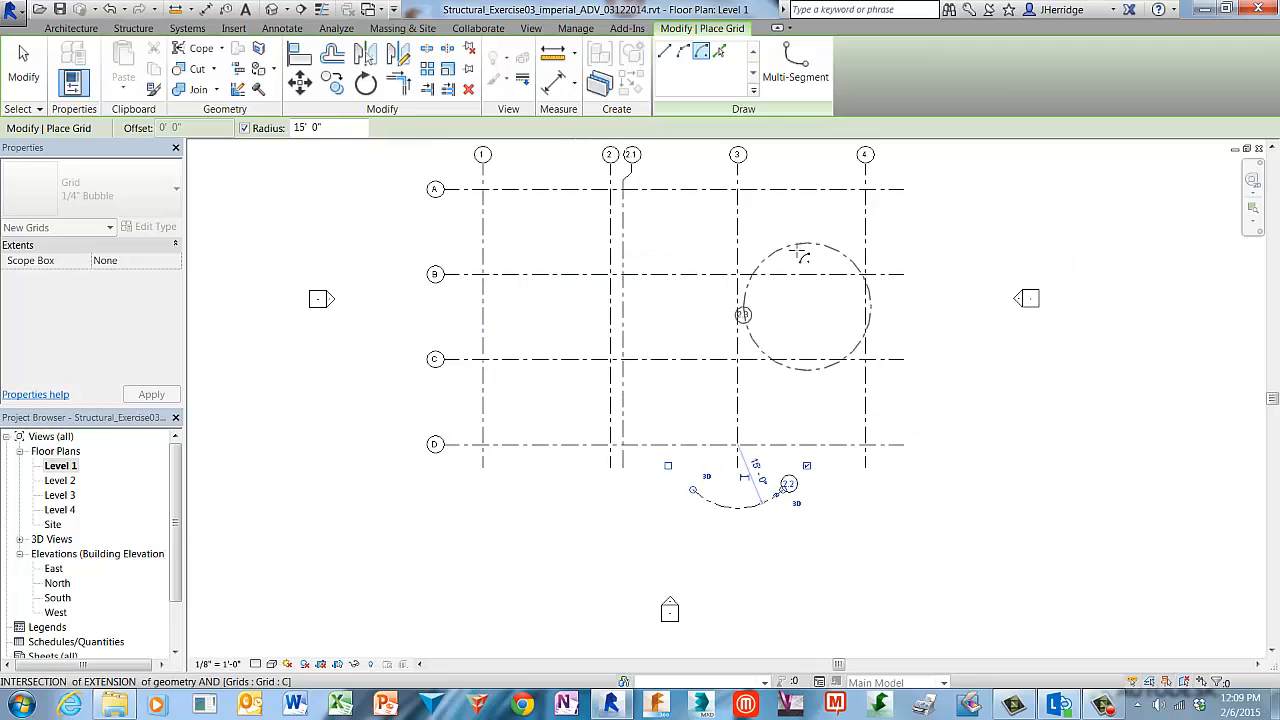
- Create a second arc grid outside the 15' radius arc by picking that arc with a 15' offset
click(720, 52)
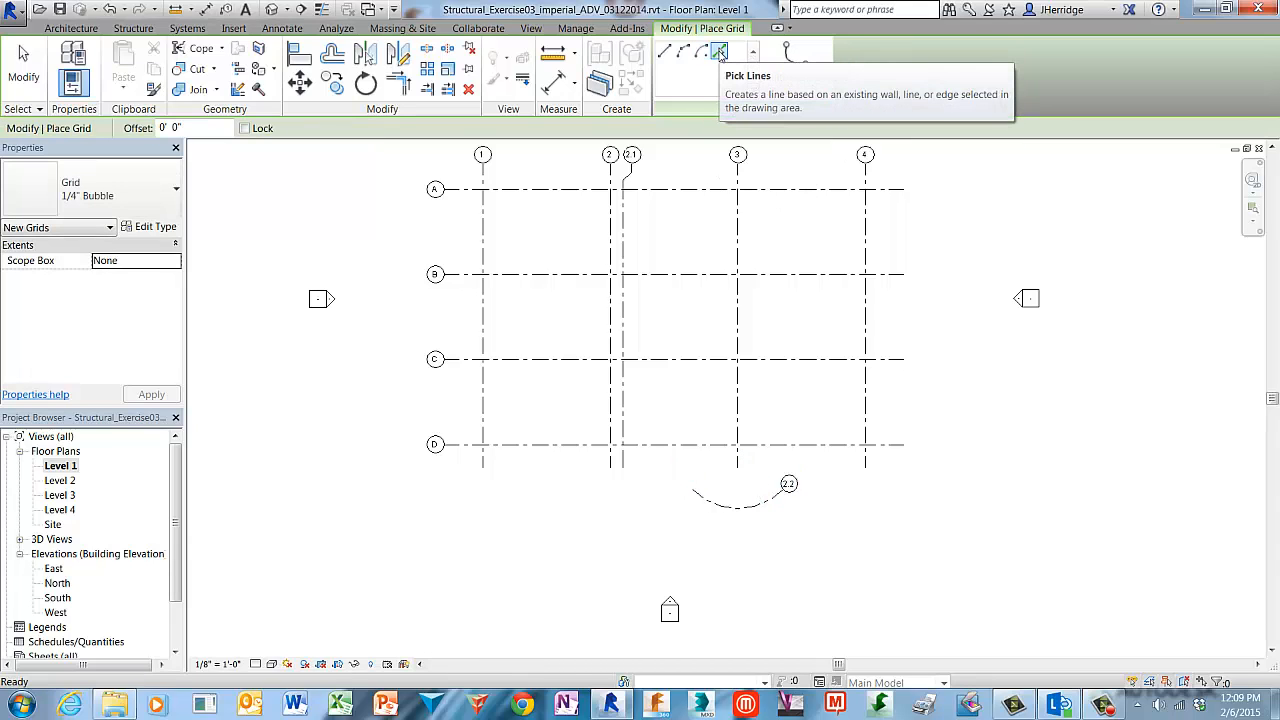
click(162, 128)
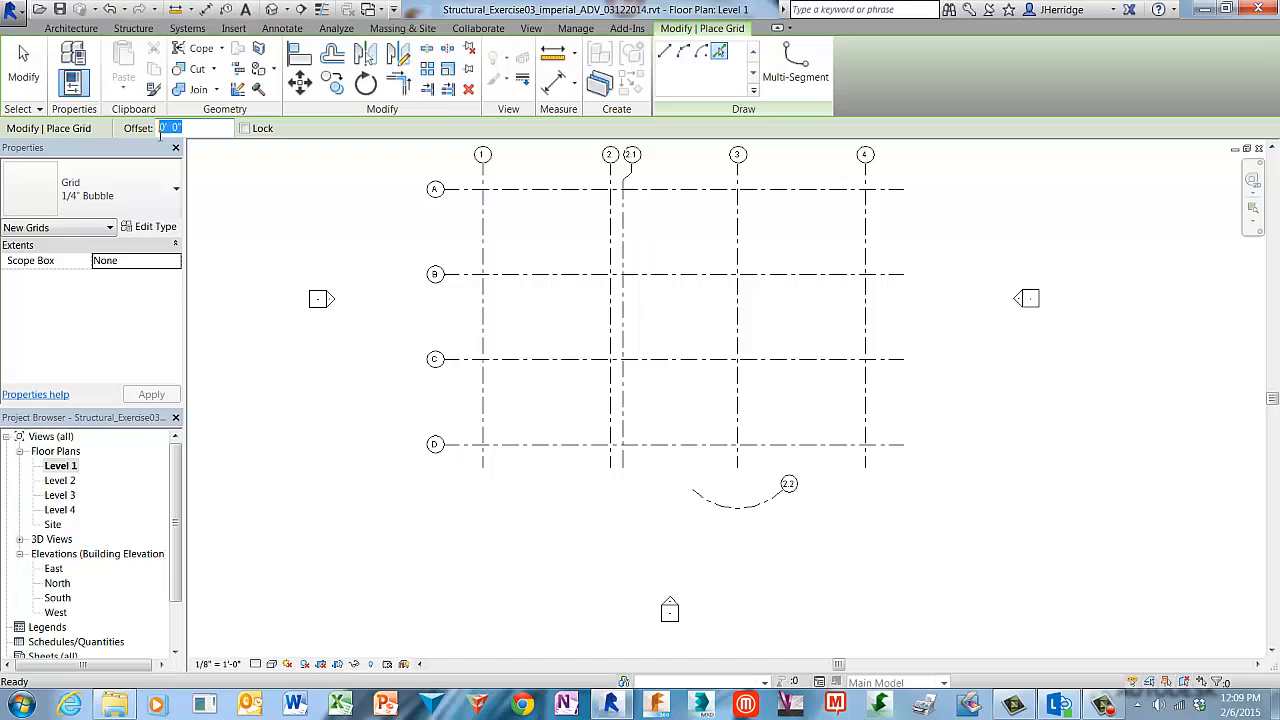
text(15)
key(Return)
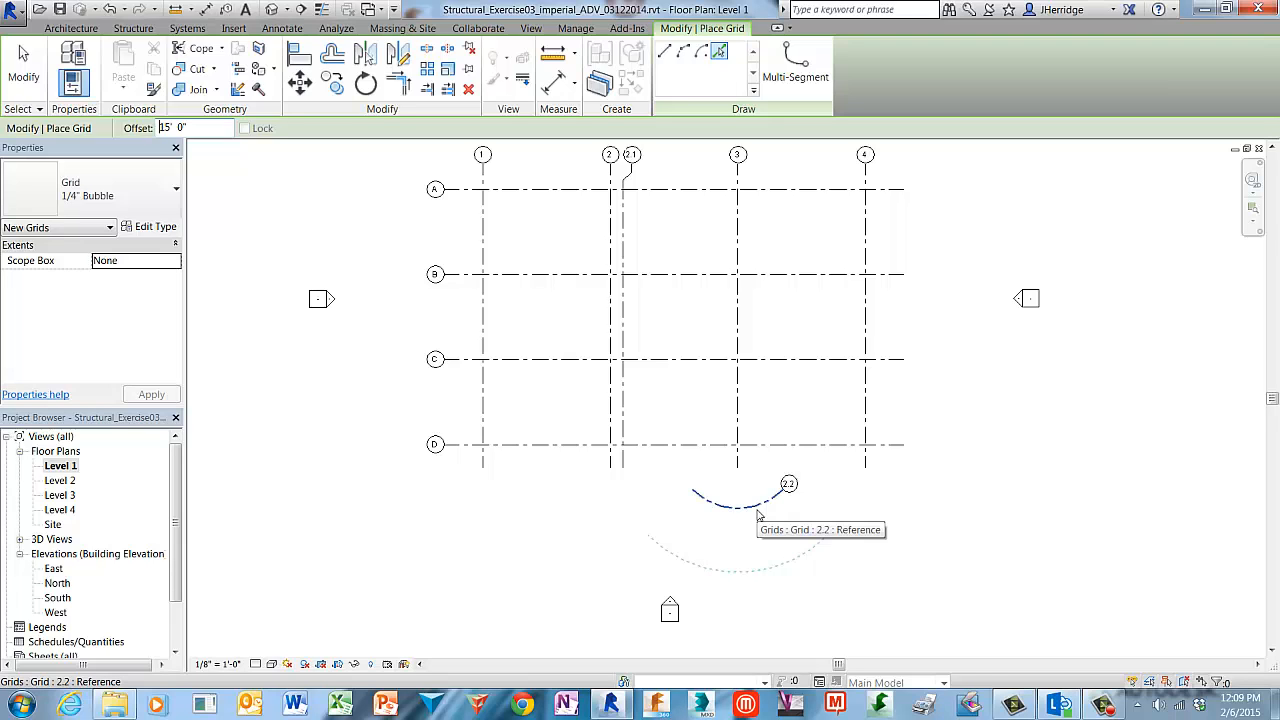
scroll(700, 375, up, 5)
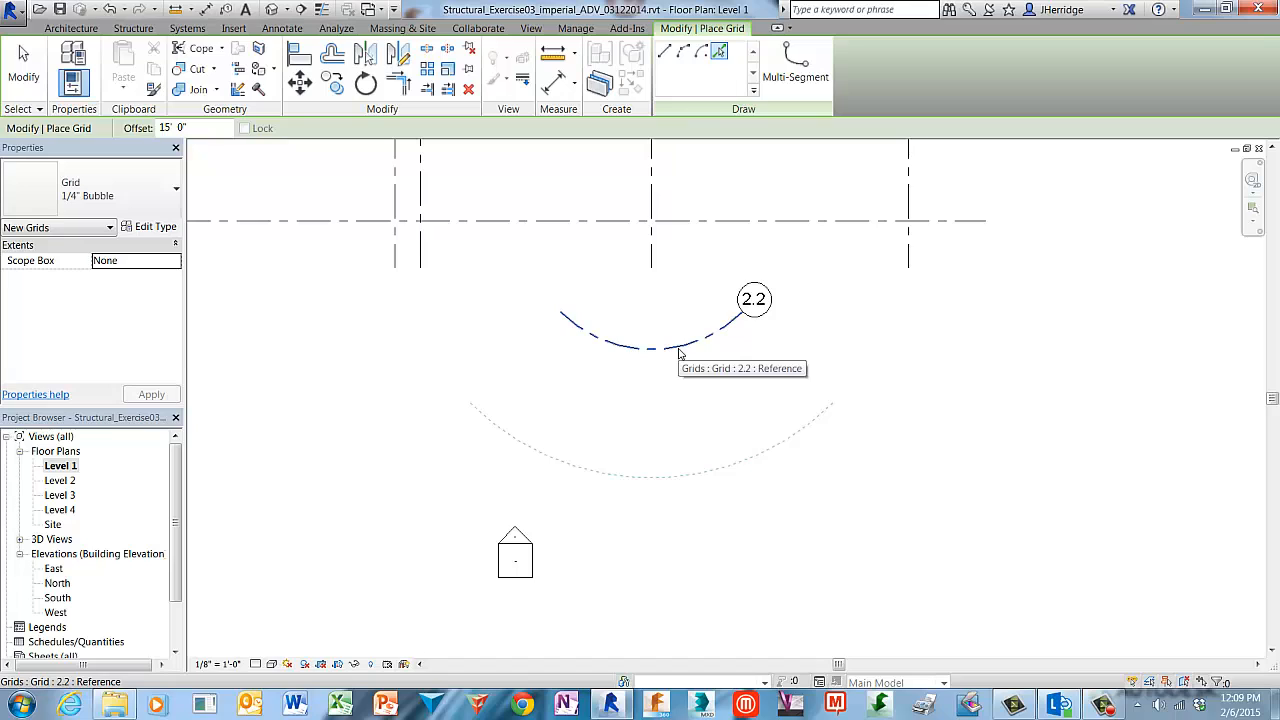
click(679, 352)
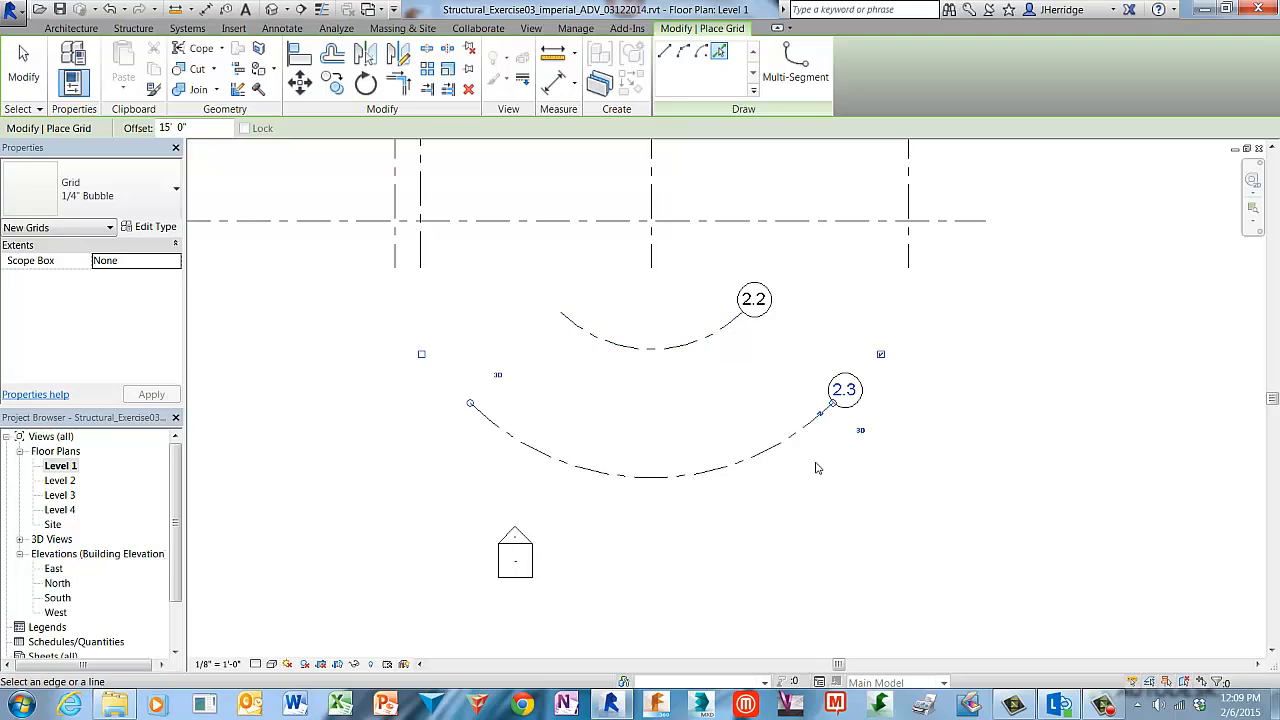
click(24, 70)
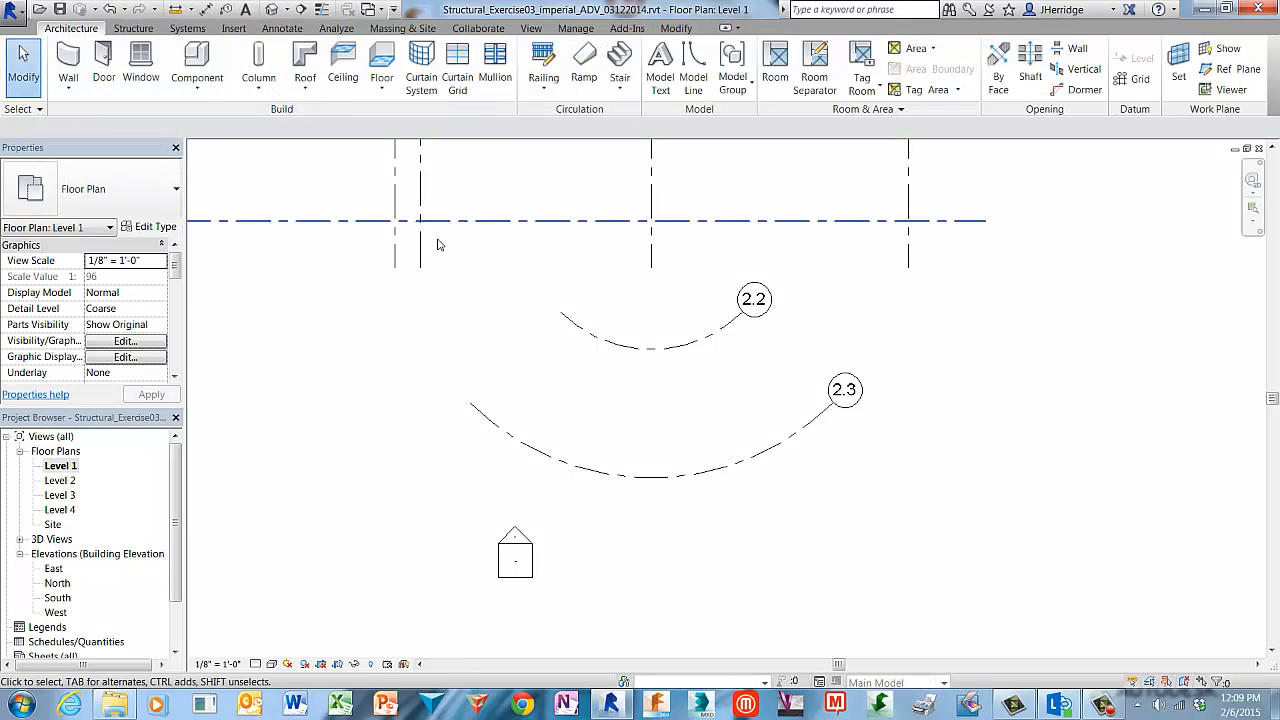
- Rename the inner arc grid to EE in its bubble
click(764, 304)
click(764, 304)
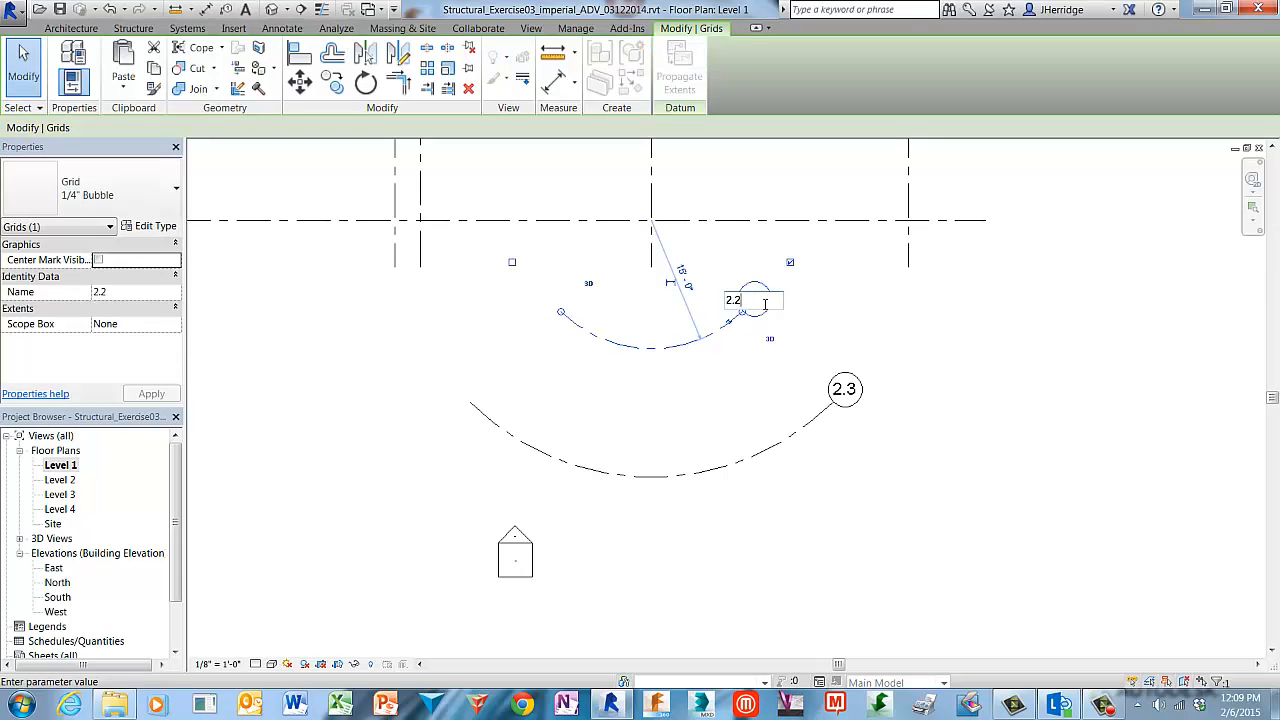
key(BackSpace)
key(BackSpace)
key(BackSpace)
text(EE)
click(815, 313)
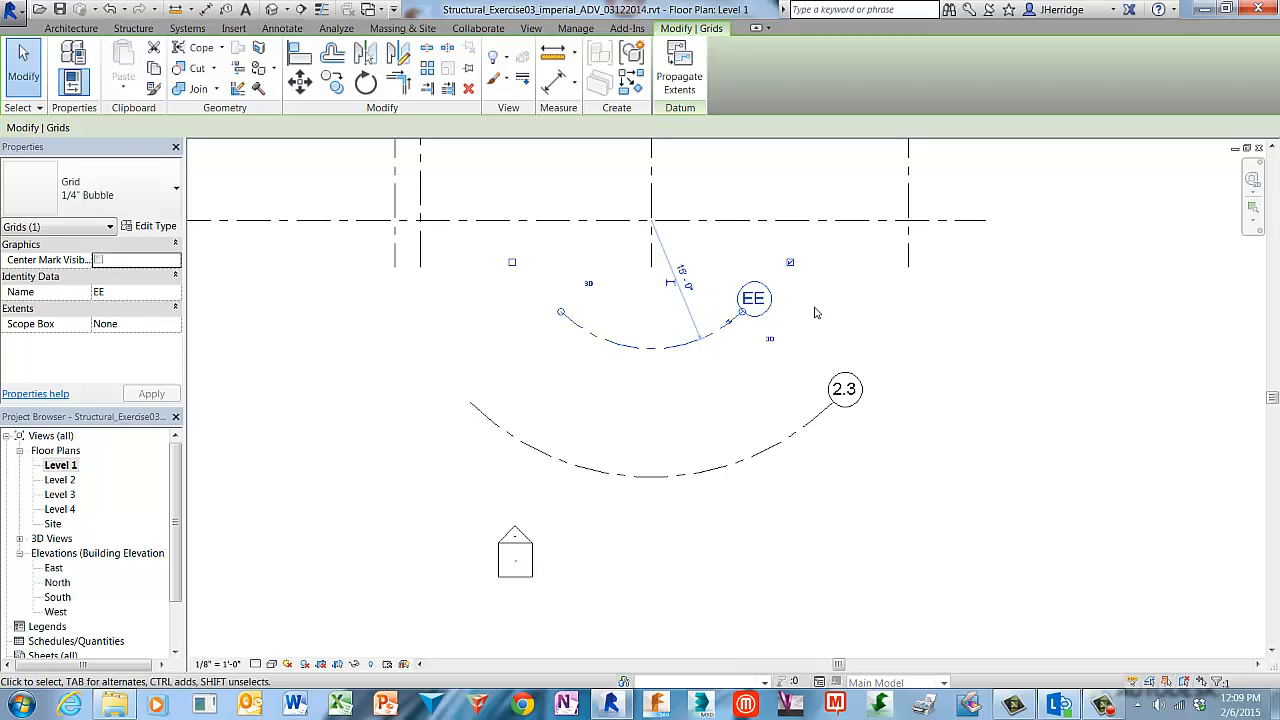
- Rename the outer arc grid to FF in its bubble and deselect it
click(851, 398)
click(849, 394)
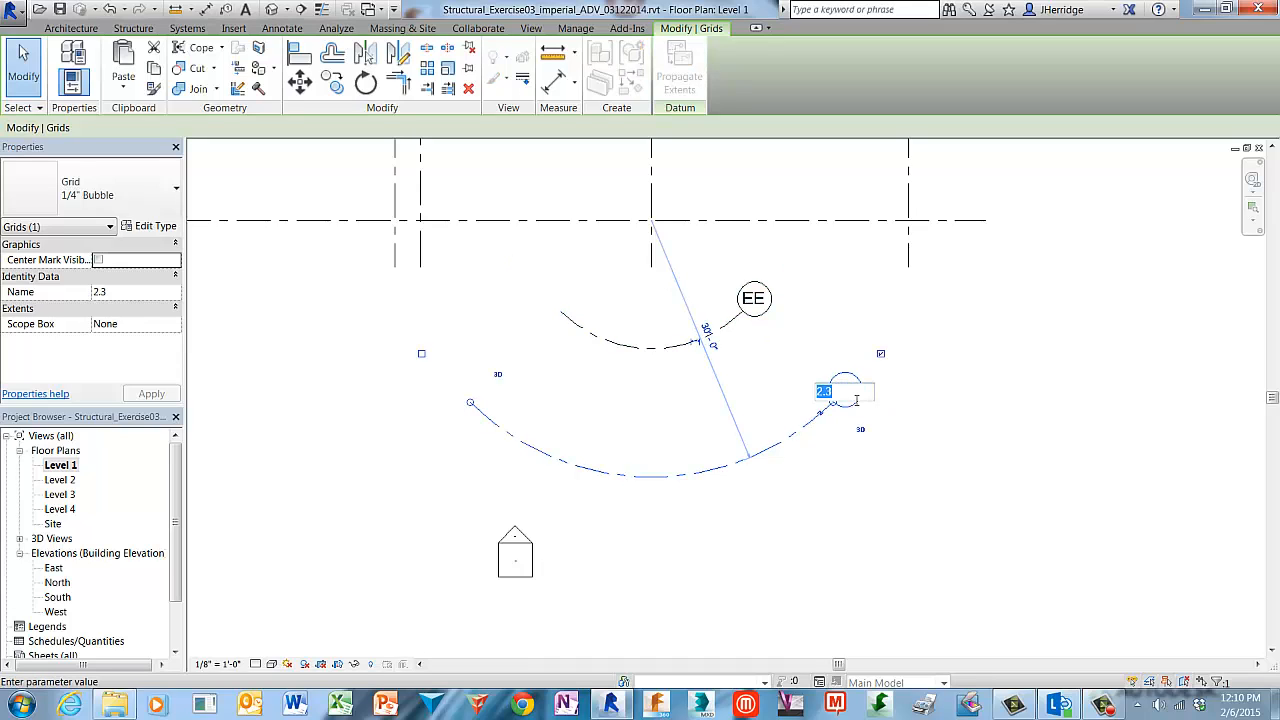
text(FF)
key(Return)
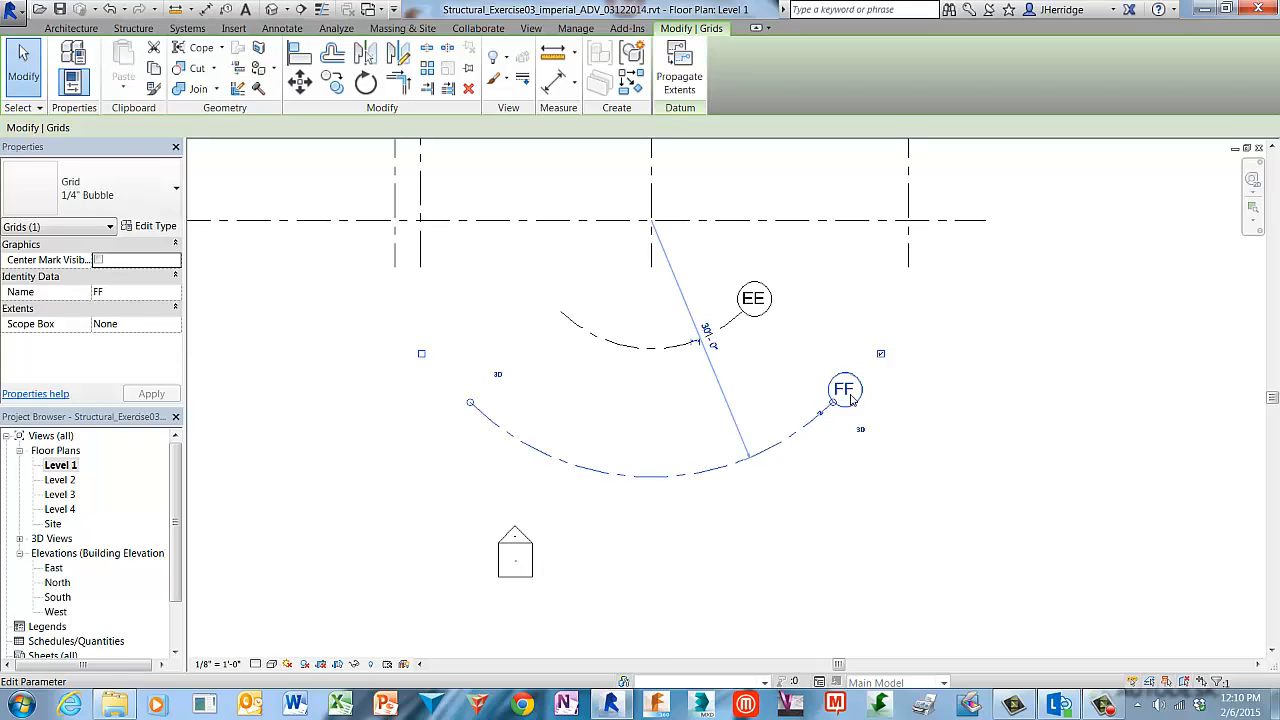
click(949, 499)
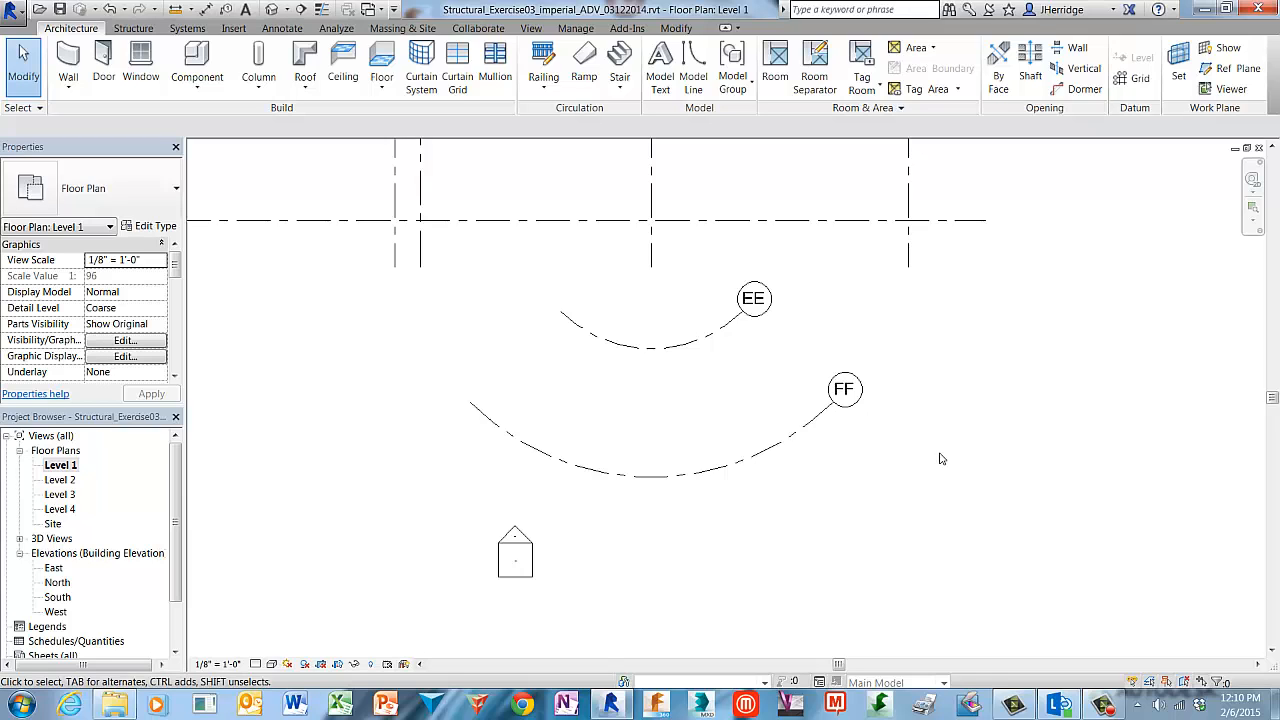
- Unlock the lower end of grid 3 from the neighbouring grids and extend it down past arc grid FF
scroll(940, 458, down, 4)
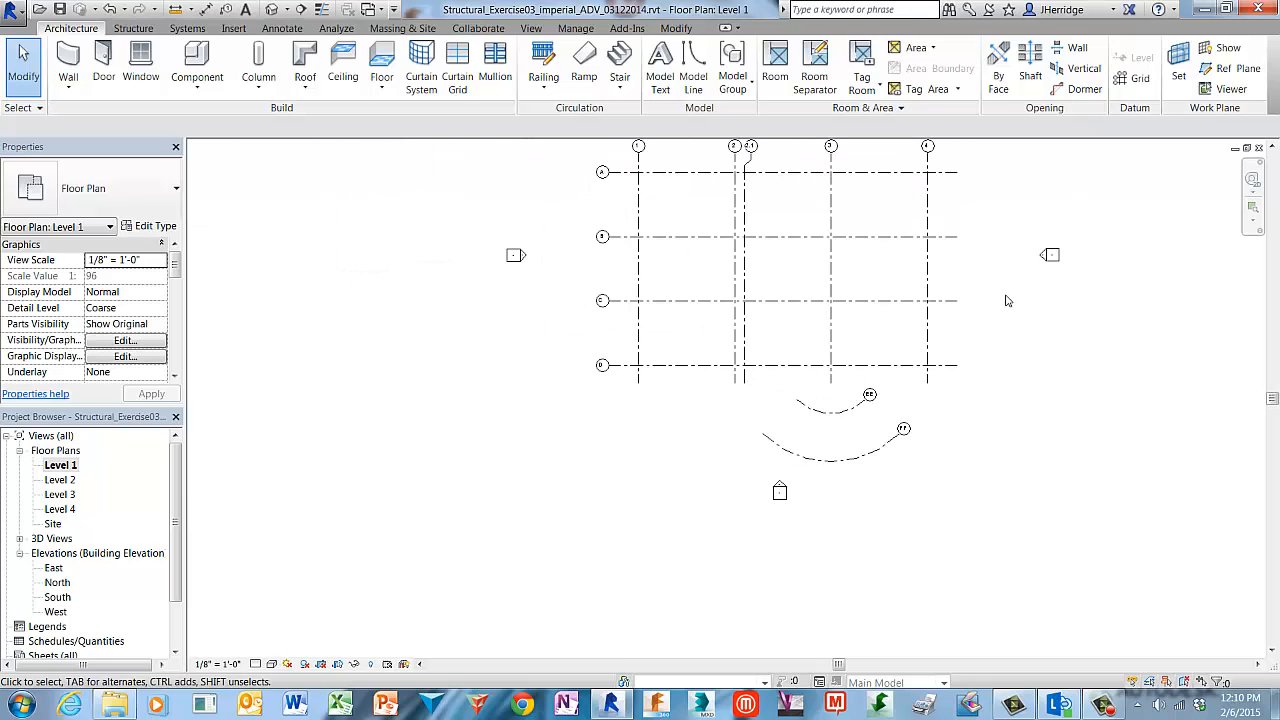
middle_drag(980, 383, 963, 395)
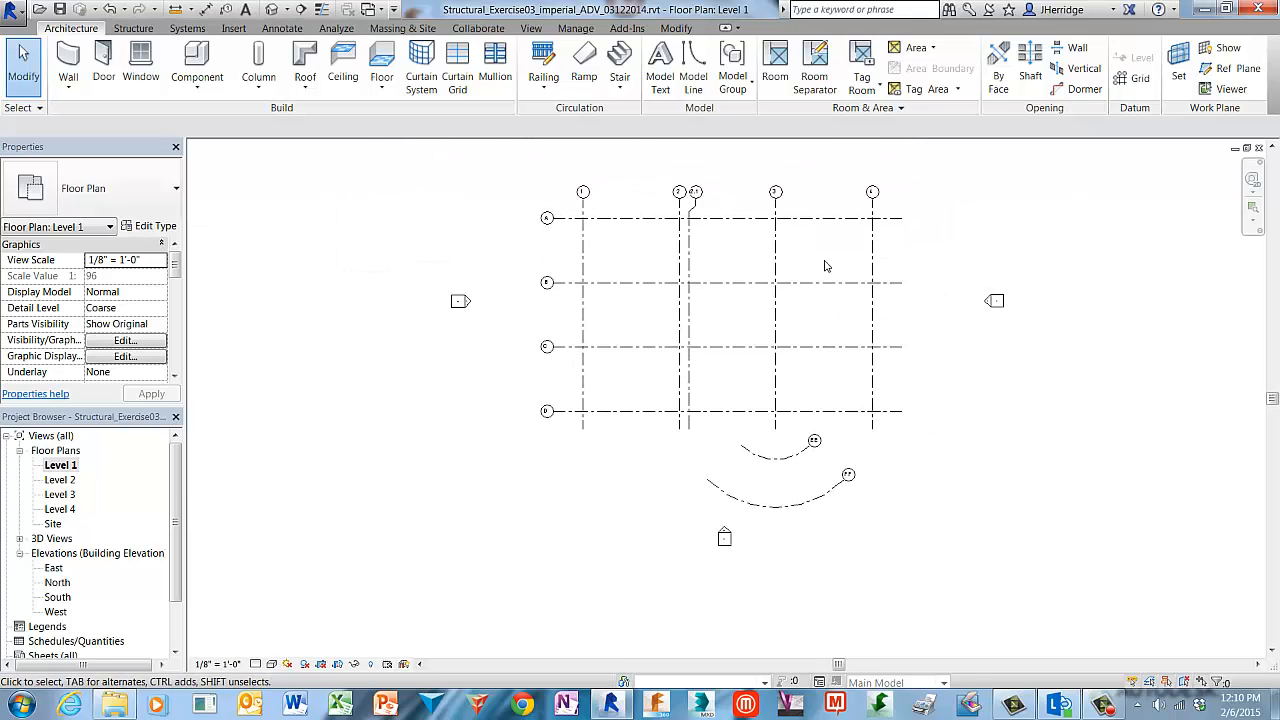
click(780, 235)
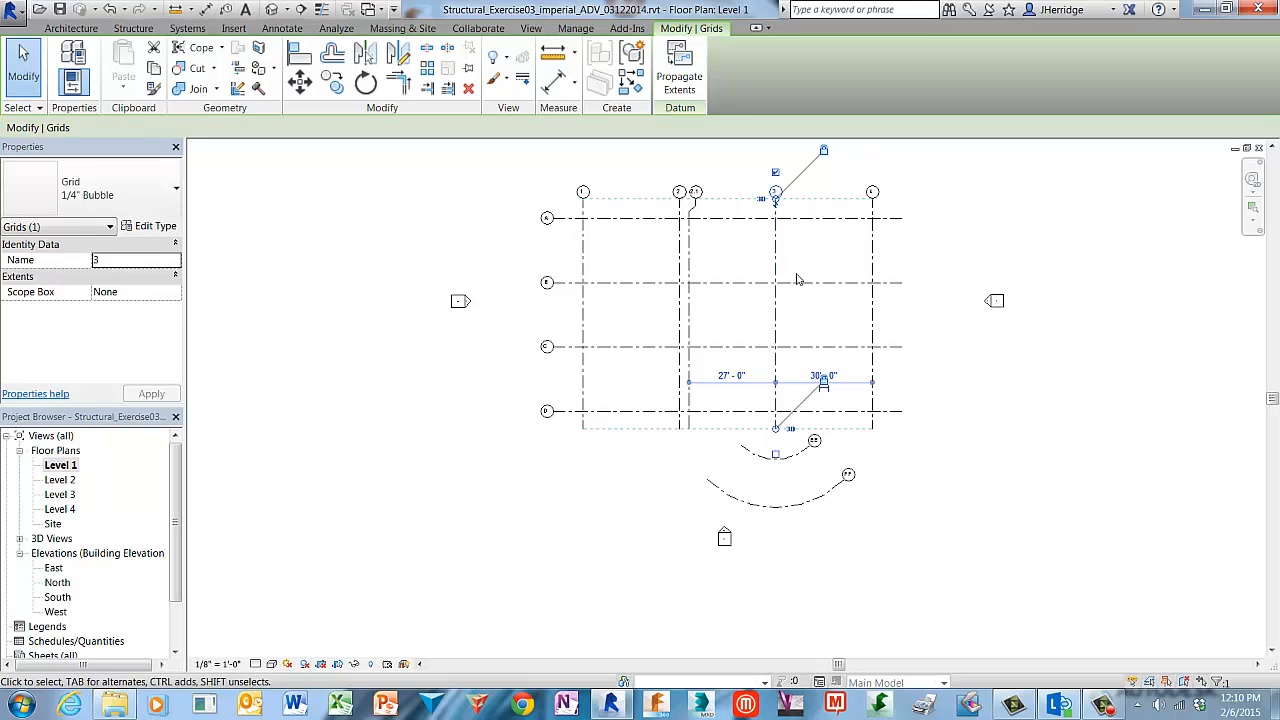
scroll(826, 400, up, 3)
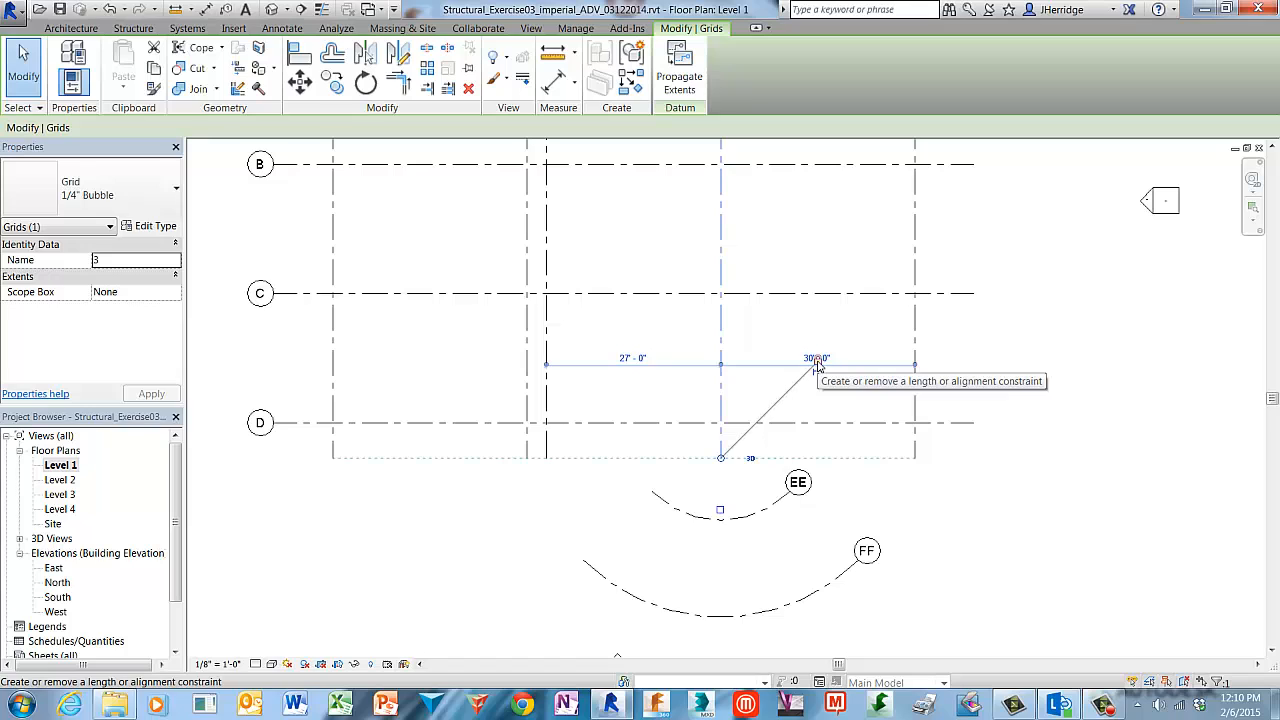
click(817, 362)
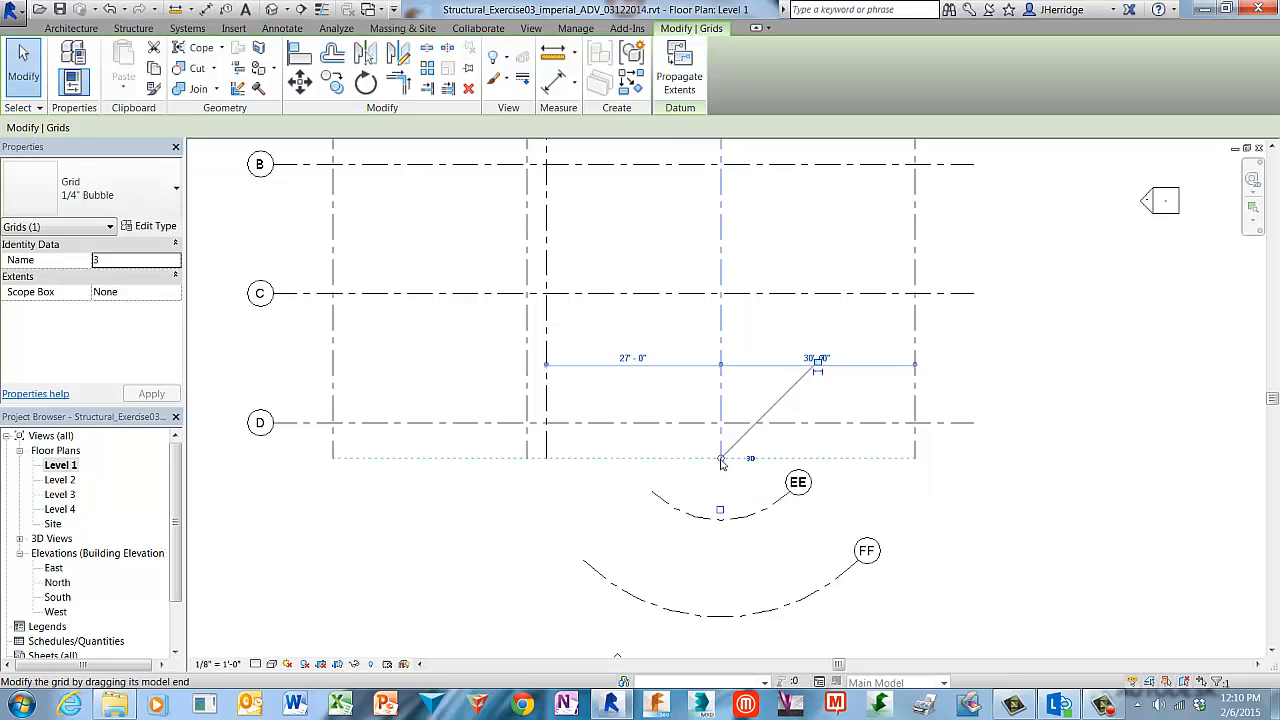
drag(723, 462, 707, 652)
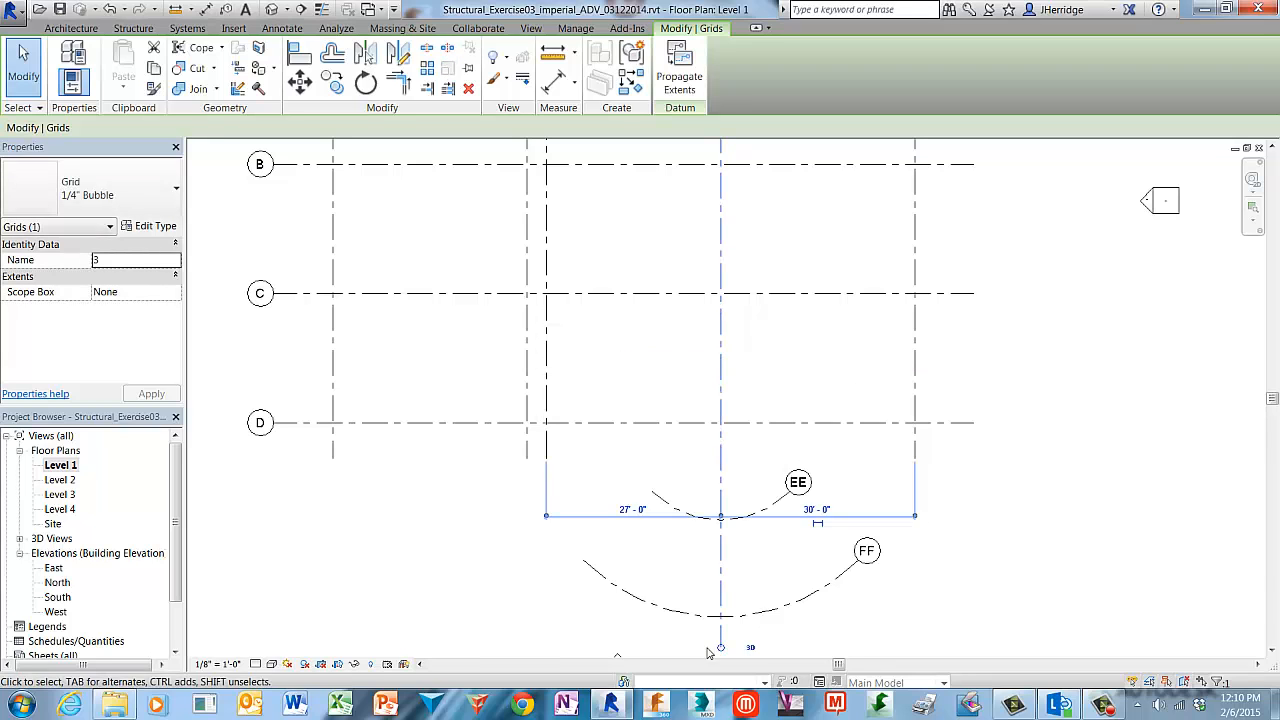
- Show the bubble at the lower end of grid 3 and deselect the grid
middle_drag(682, 651, 658, 466)
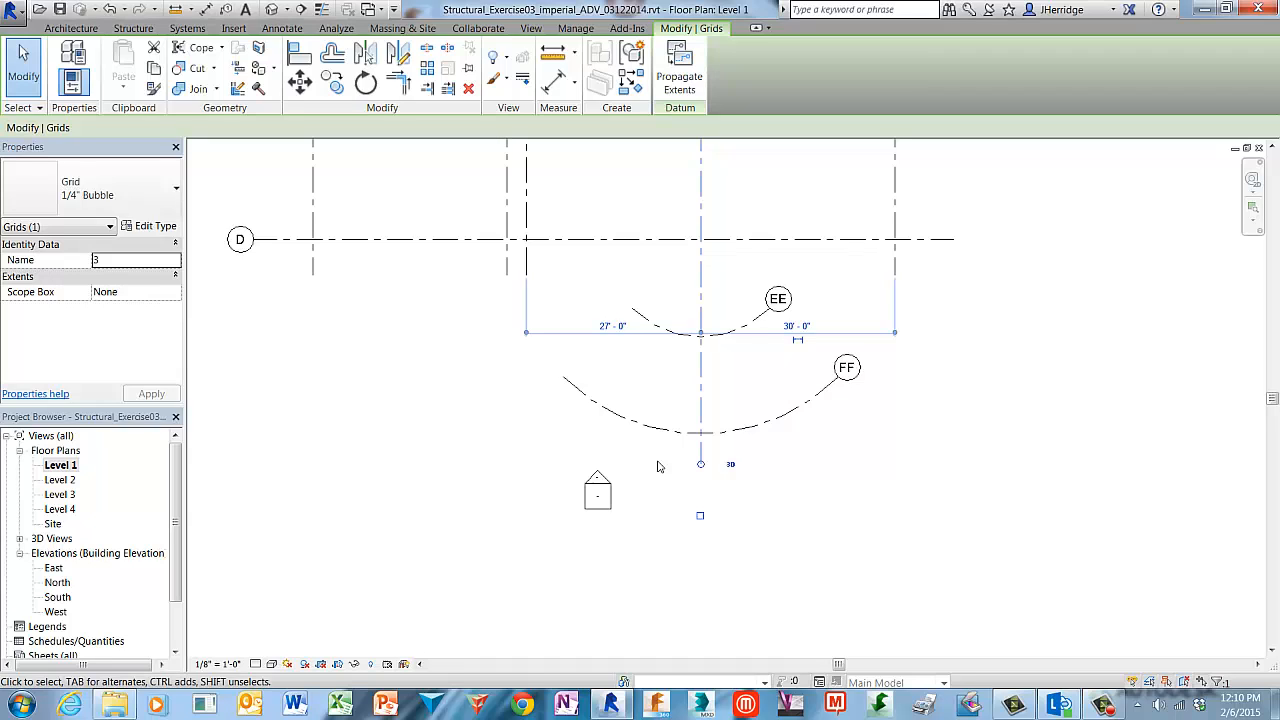
click(700, 518)
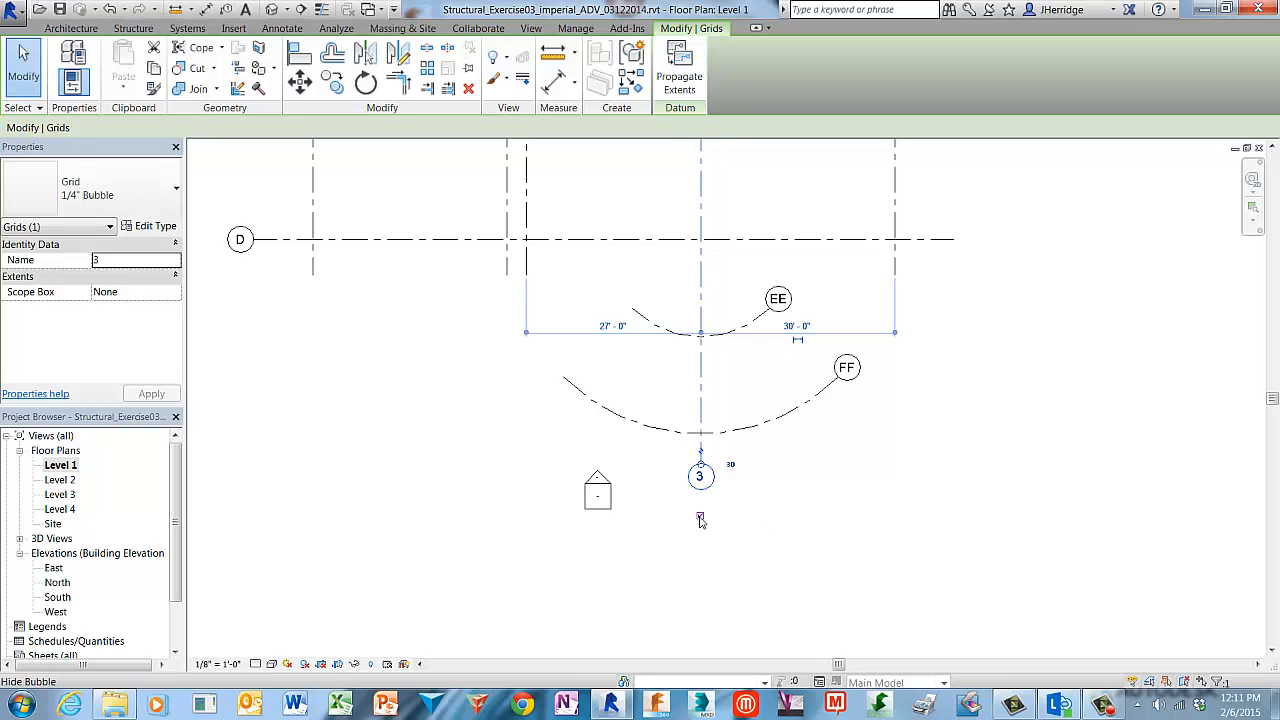
click(807, 471)
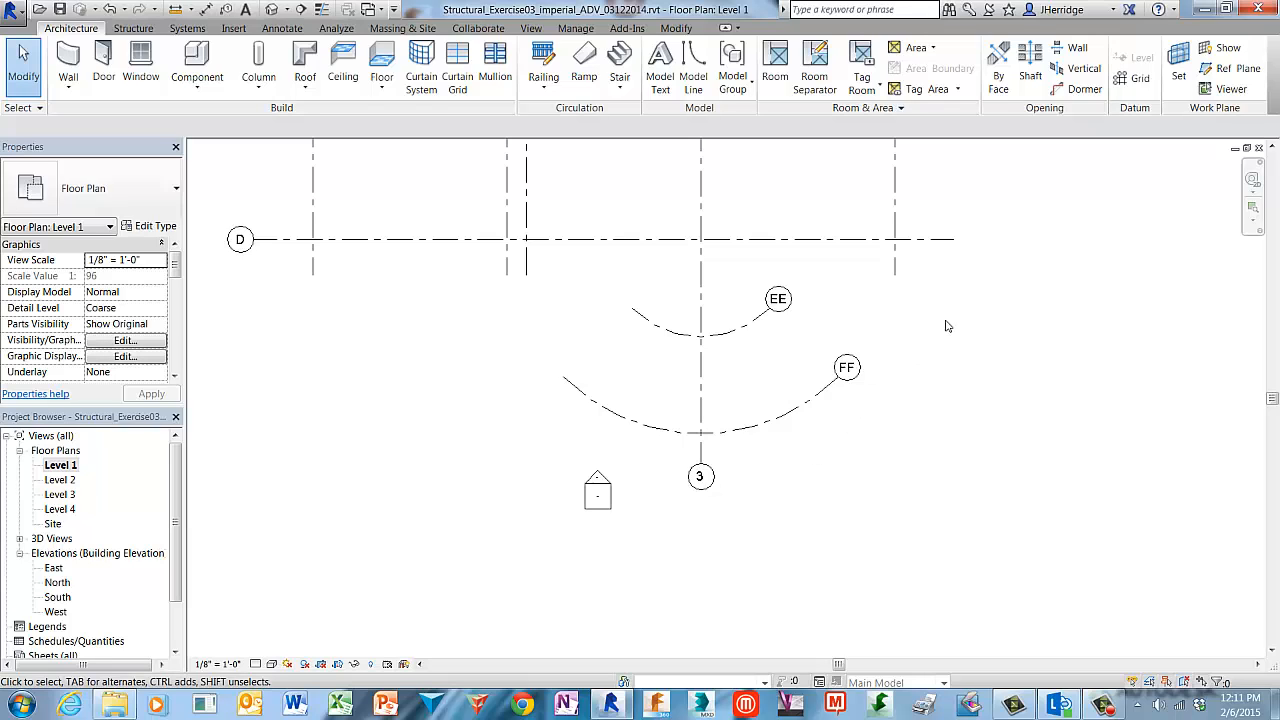
- Draw a straight grid from the intersection of grids 3 and D down-left at 120° until it passes arc grid FF
click(1141, 80)
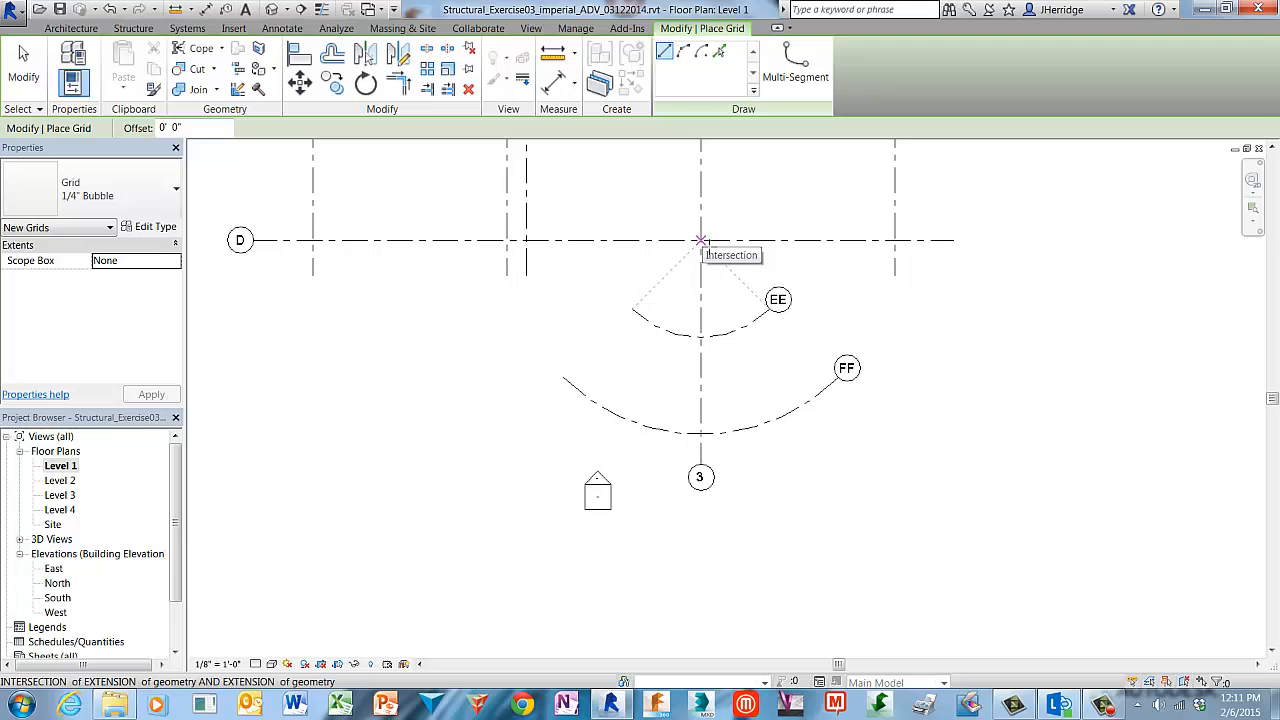
click(700, 240)
click(795, 240)
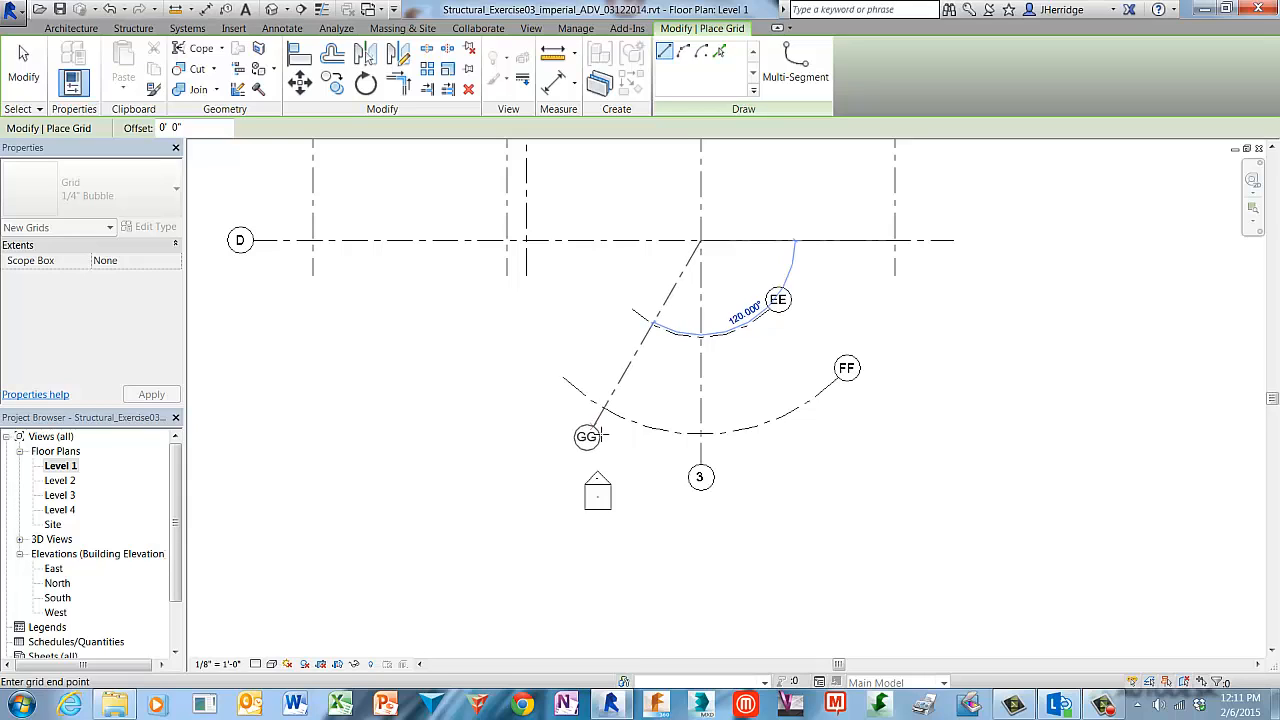
click(603, 436)
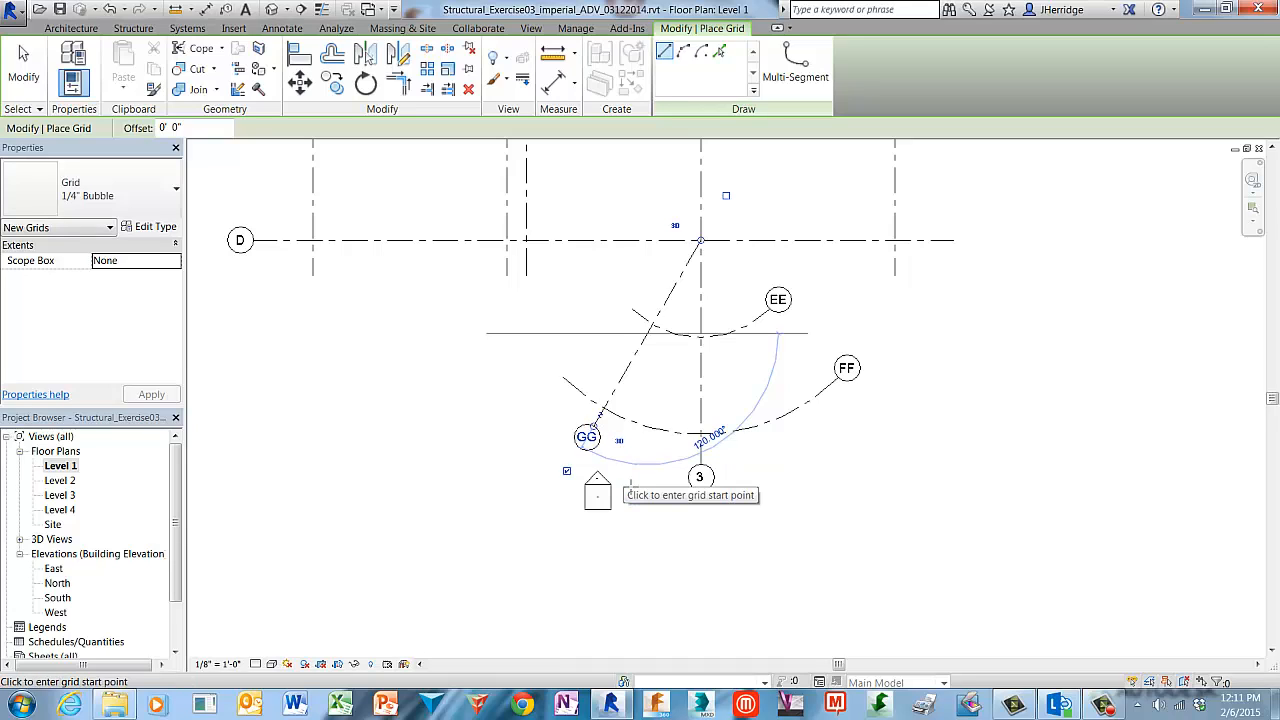
click(30, 75)
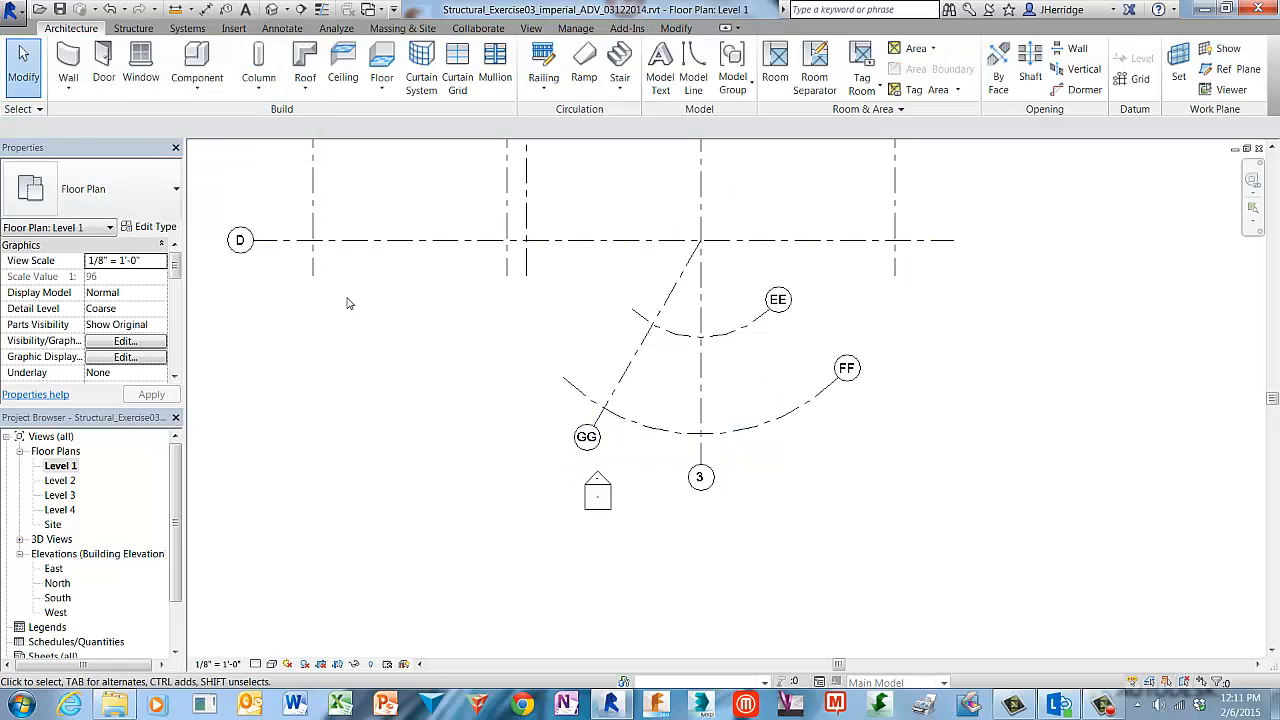
- Rename the angled grid line to 31 in its bubble
click(590, 443)
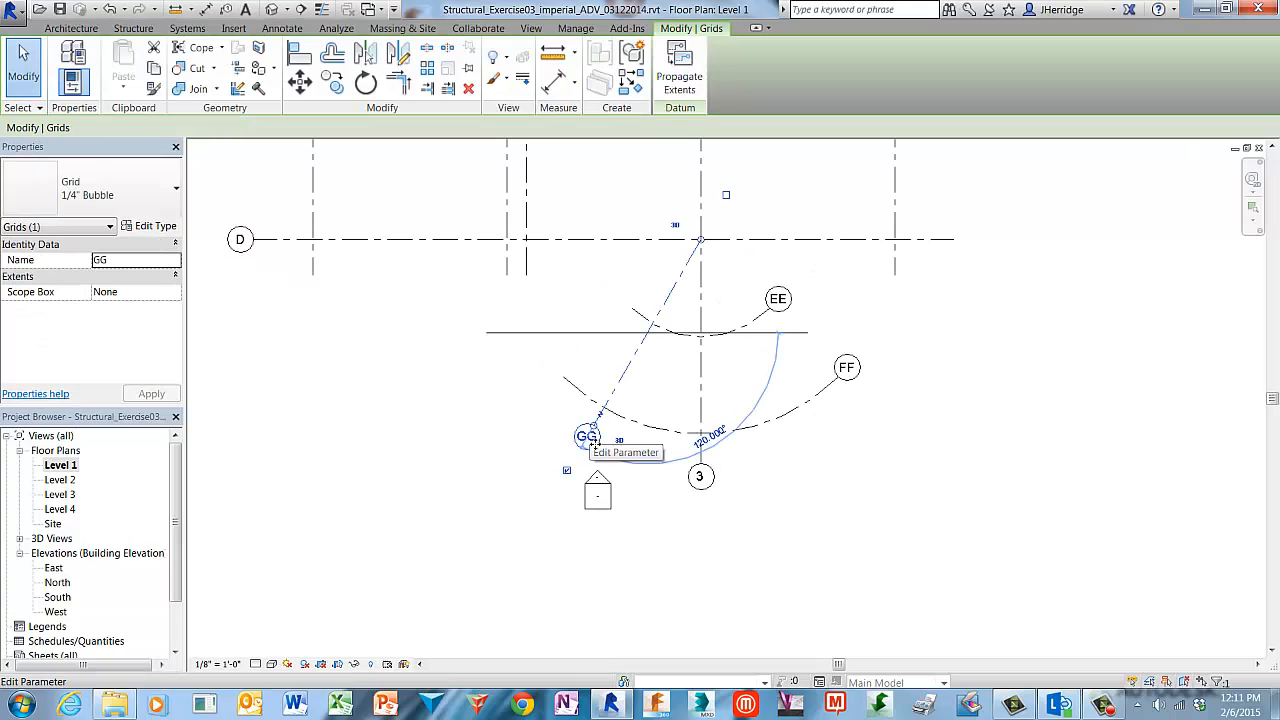
click(592, 440)
text(3.)
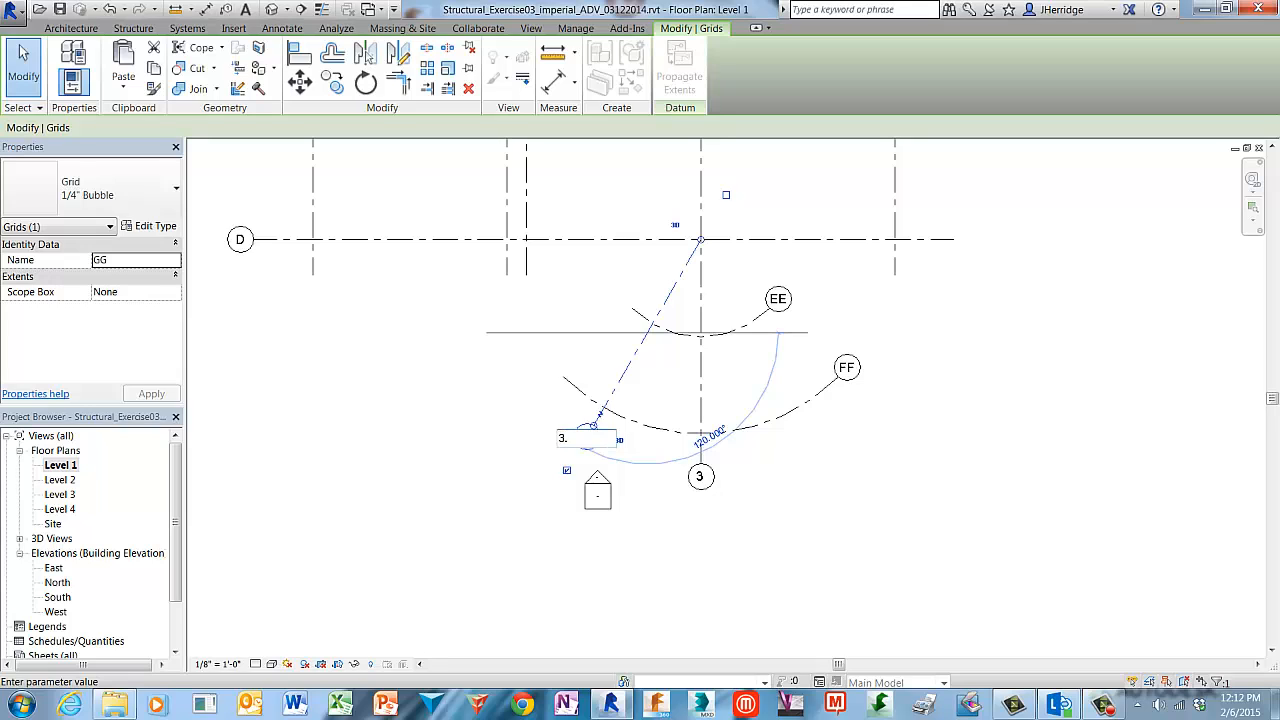
text(1)
key(Return)
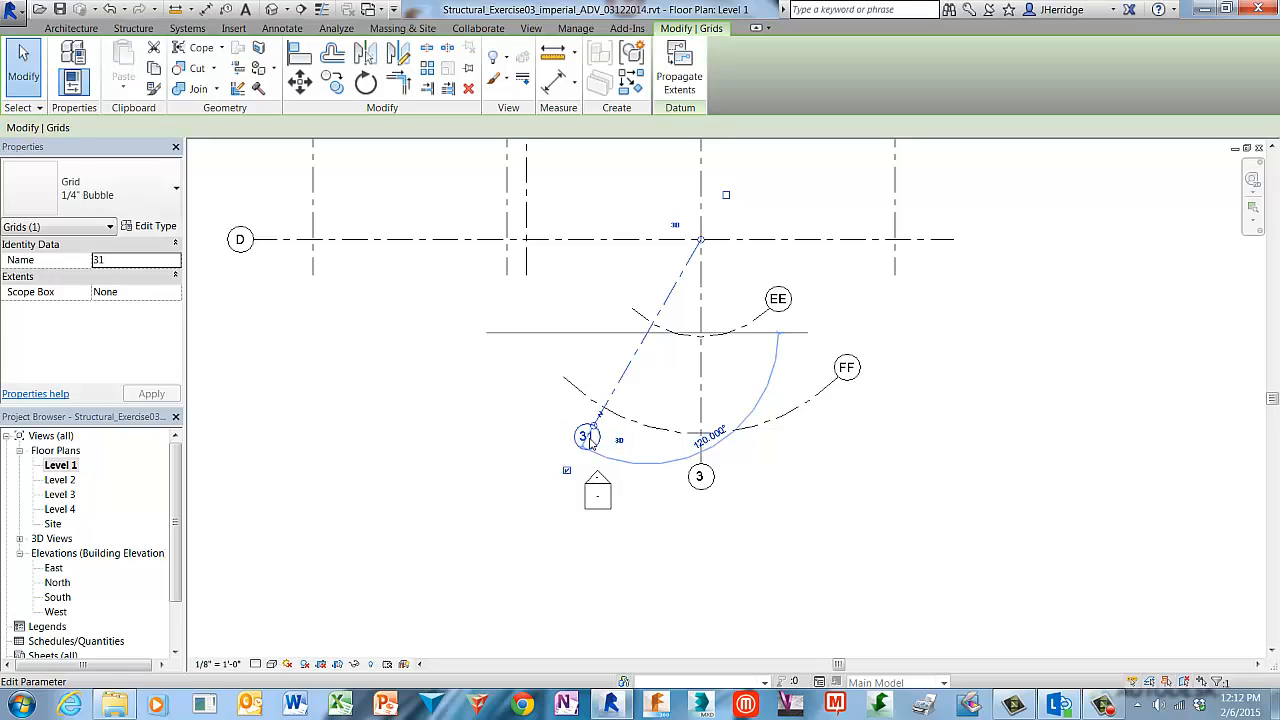
click(651, 526)
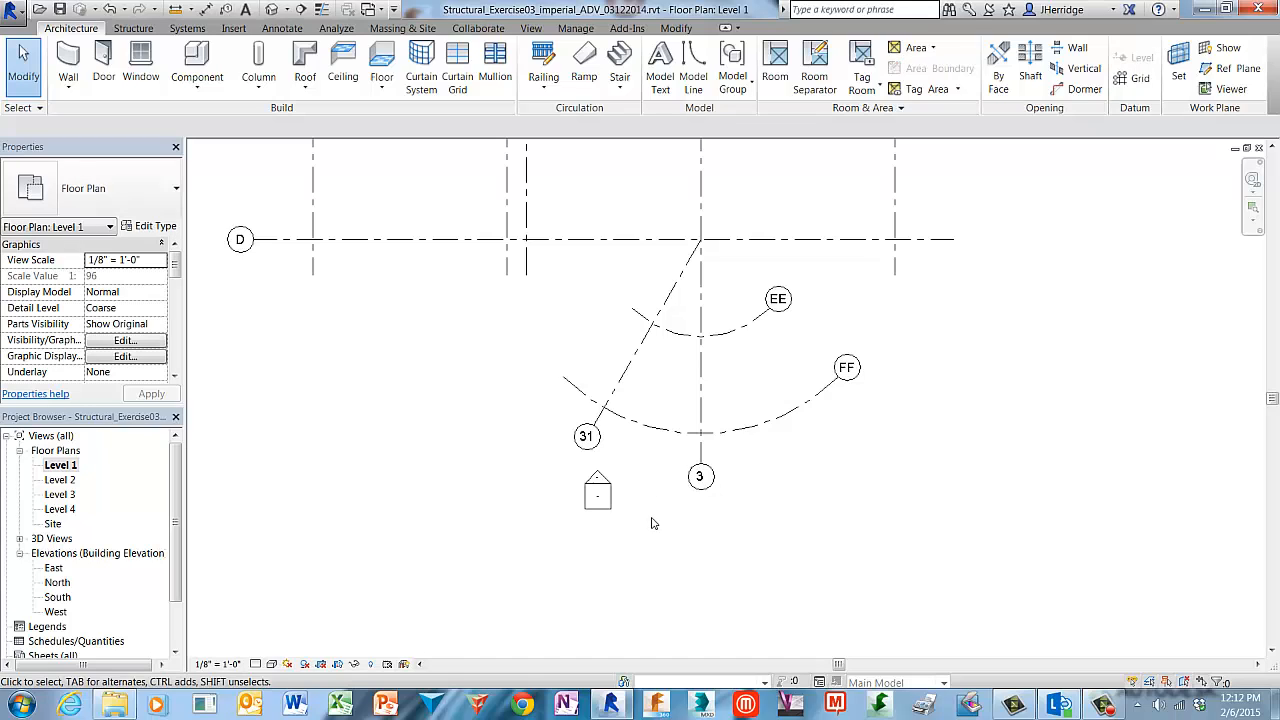
- Mirror a copy of angled grid 31 about grid 3, then clear the selection
click(643, 352)
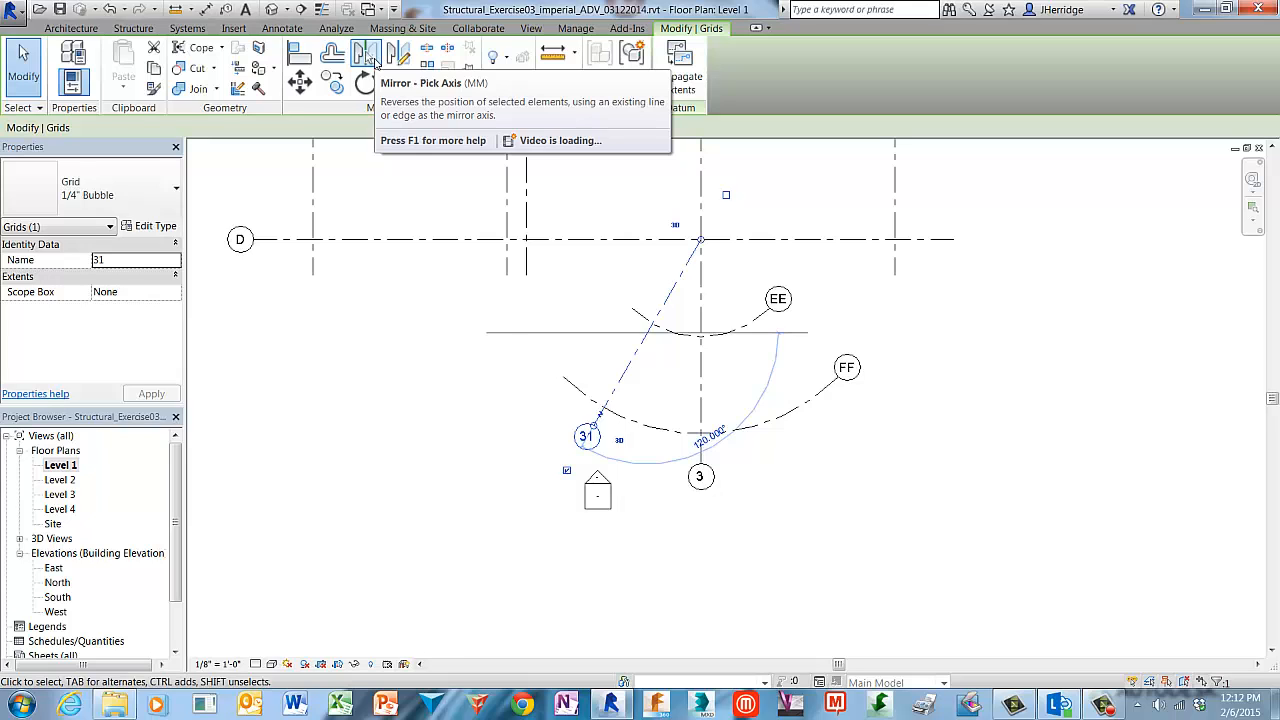
click(368, 56)
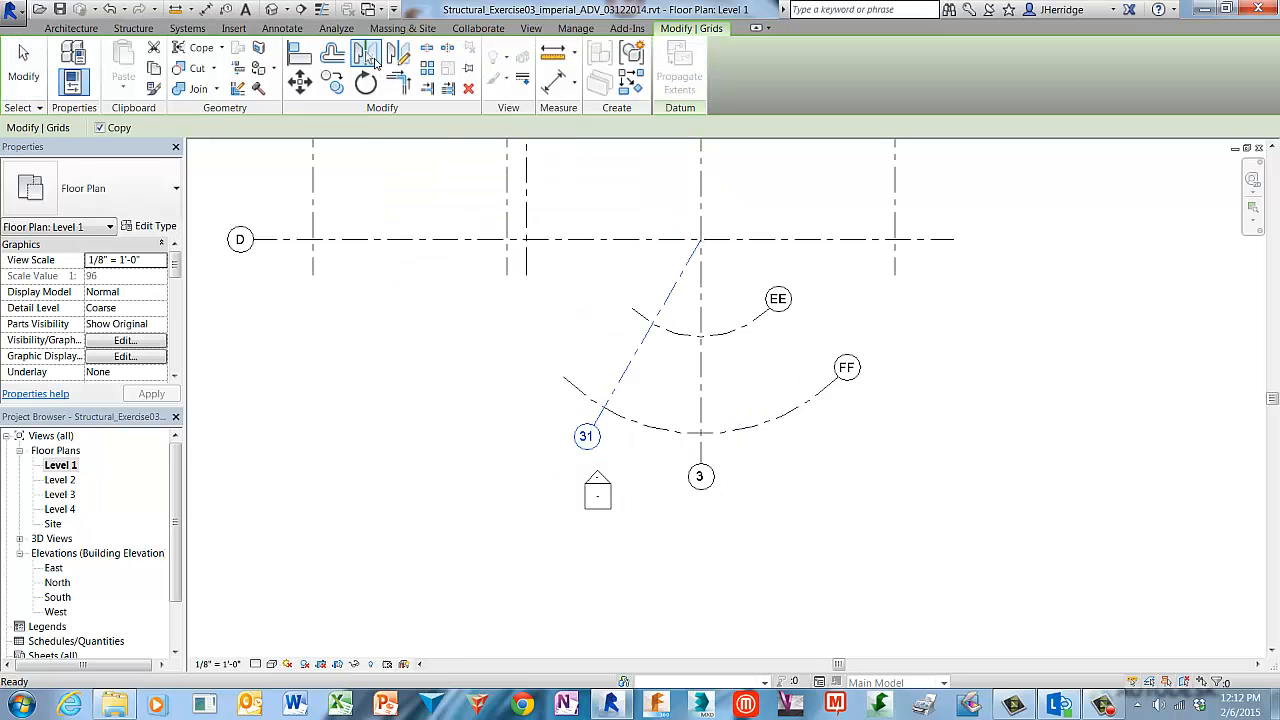
click(703, 298)
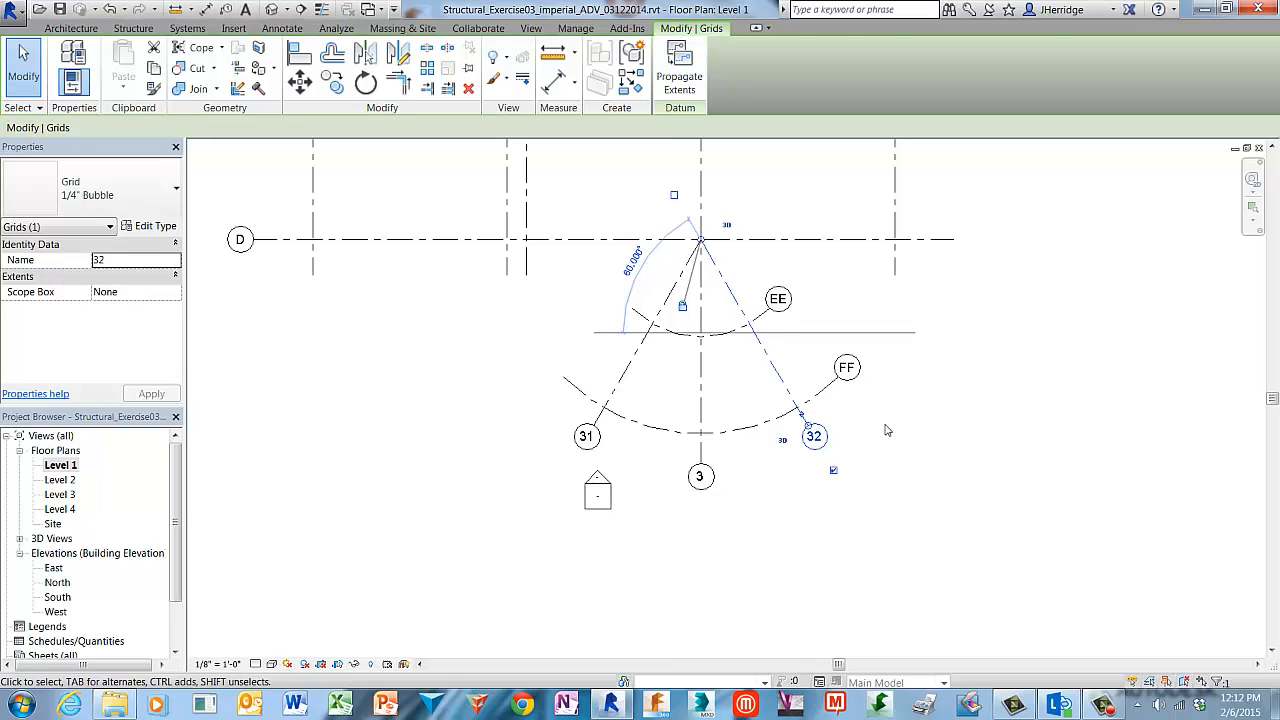
key(Escape)
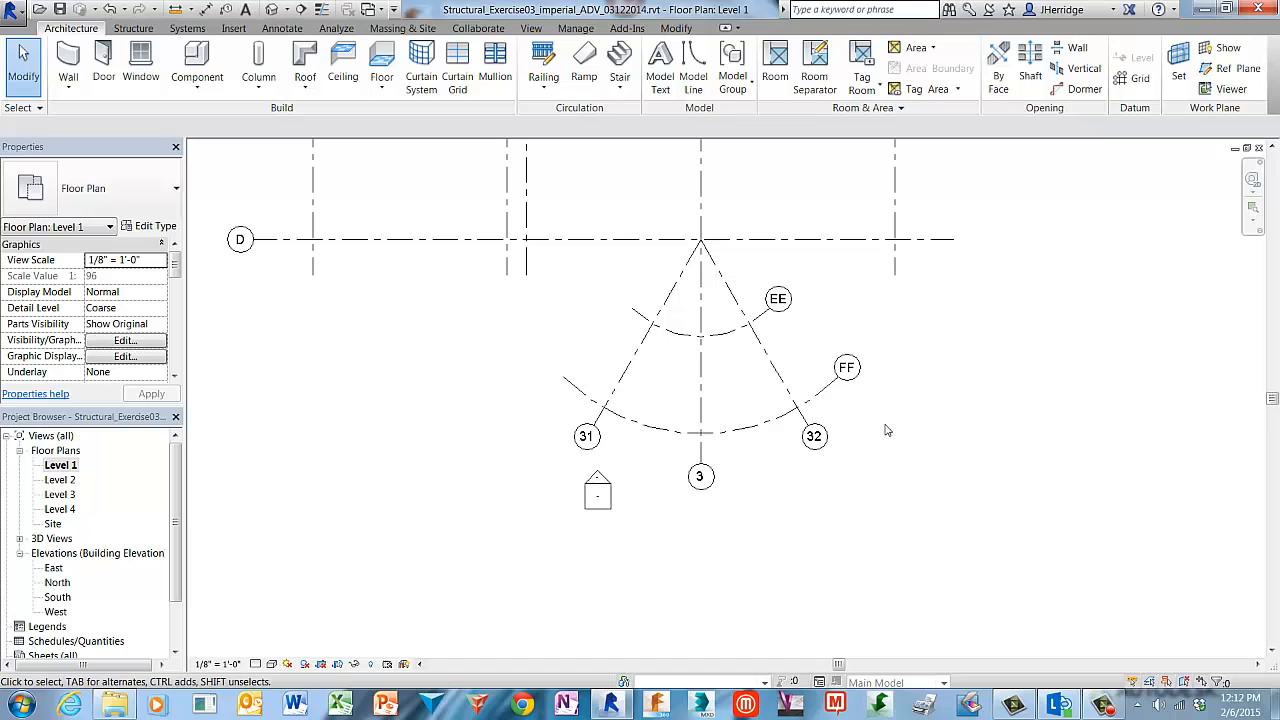
- Fit the whole Level 1 plan in the view and open the South elevation
right_click(885, 430)
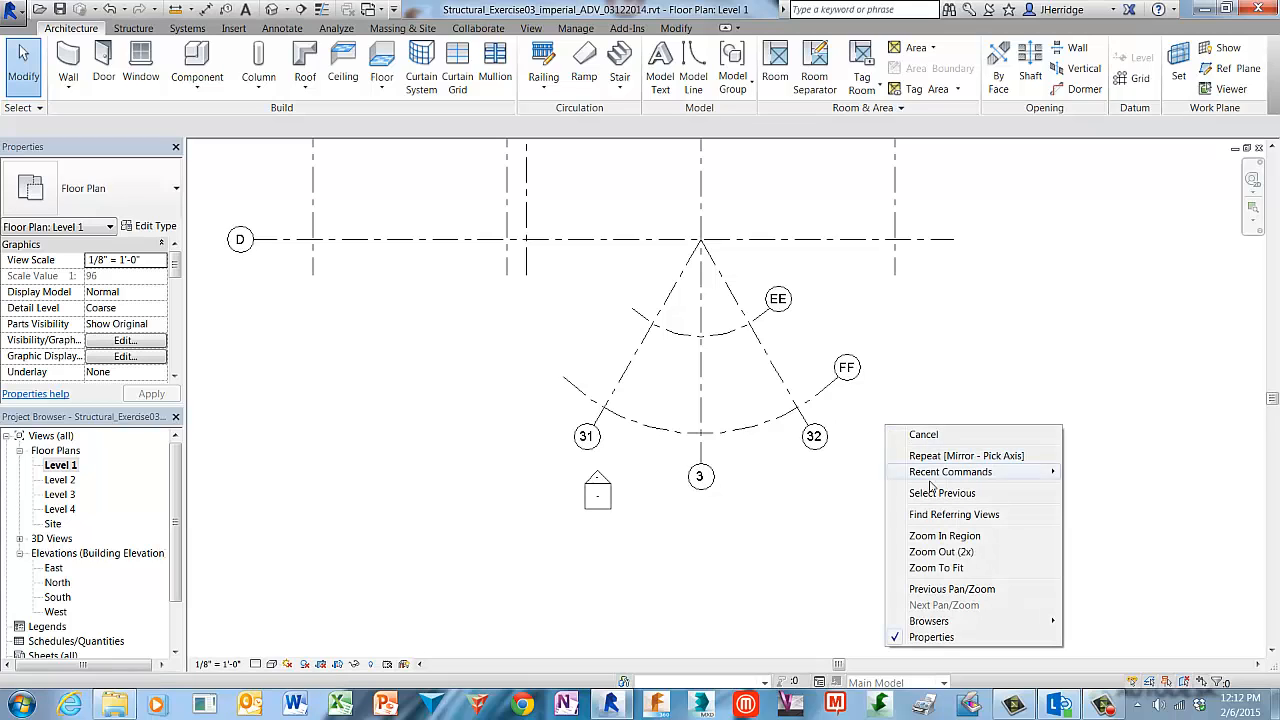
click(976, 568)
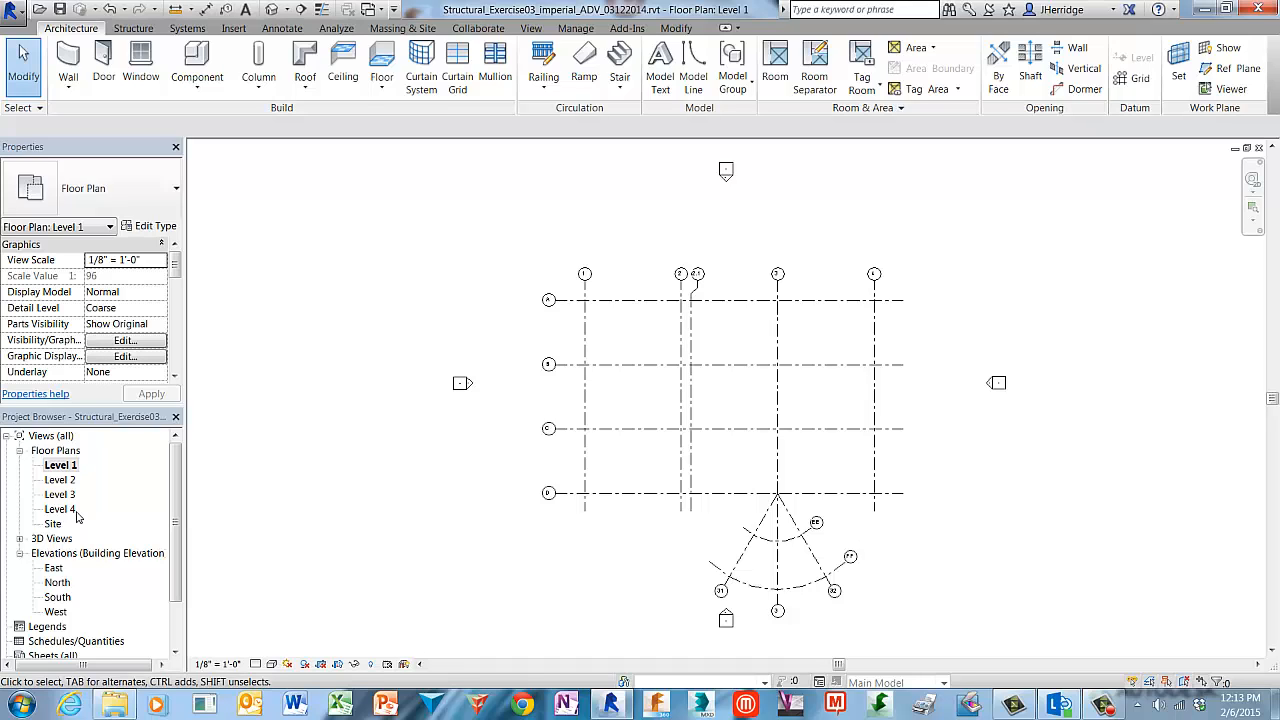
click(57, 597)
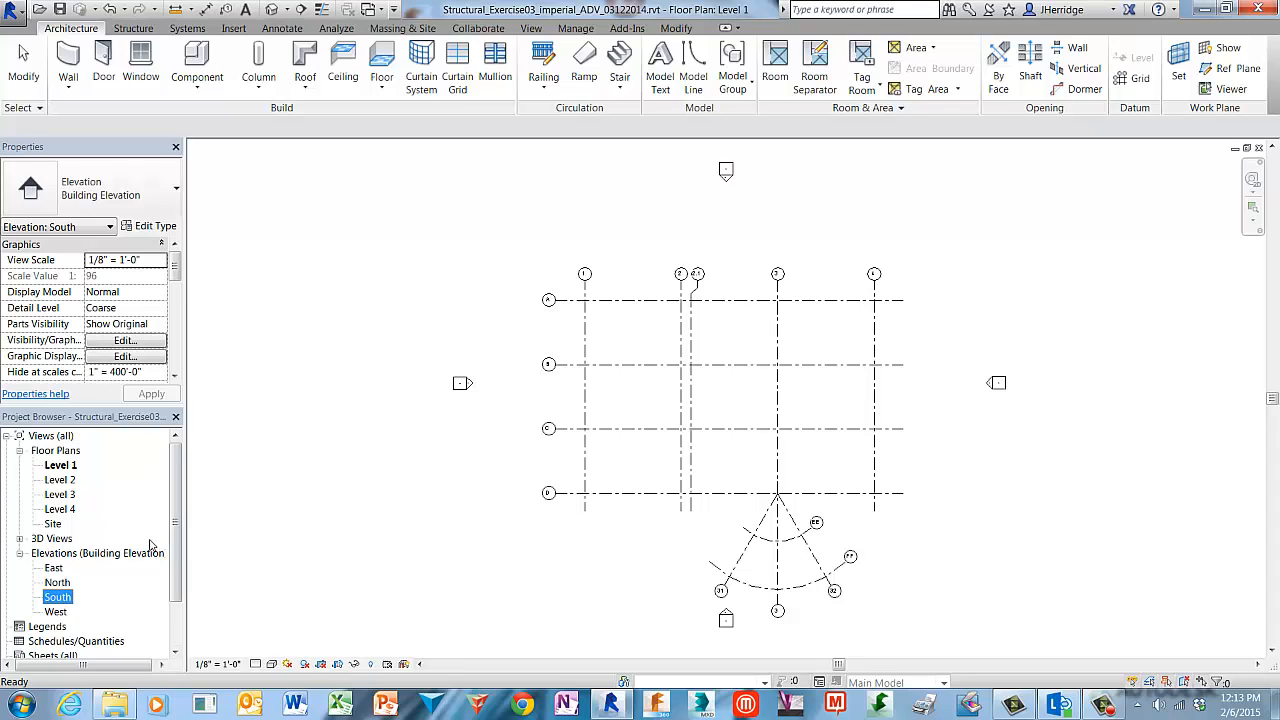
double_click(66, 602)
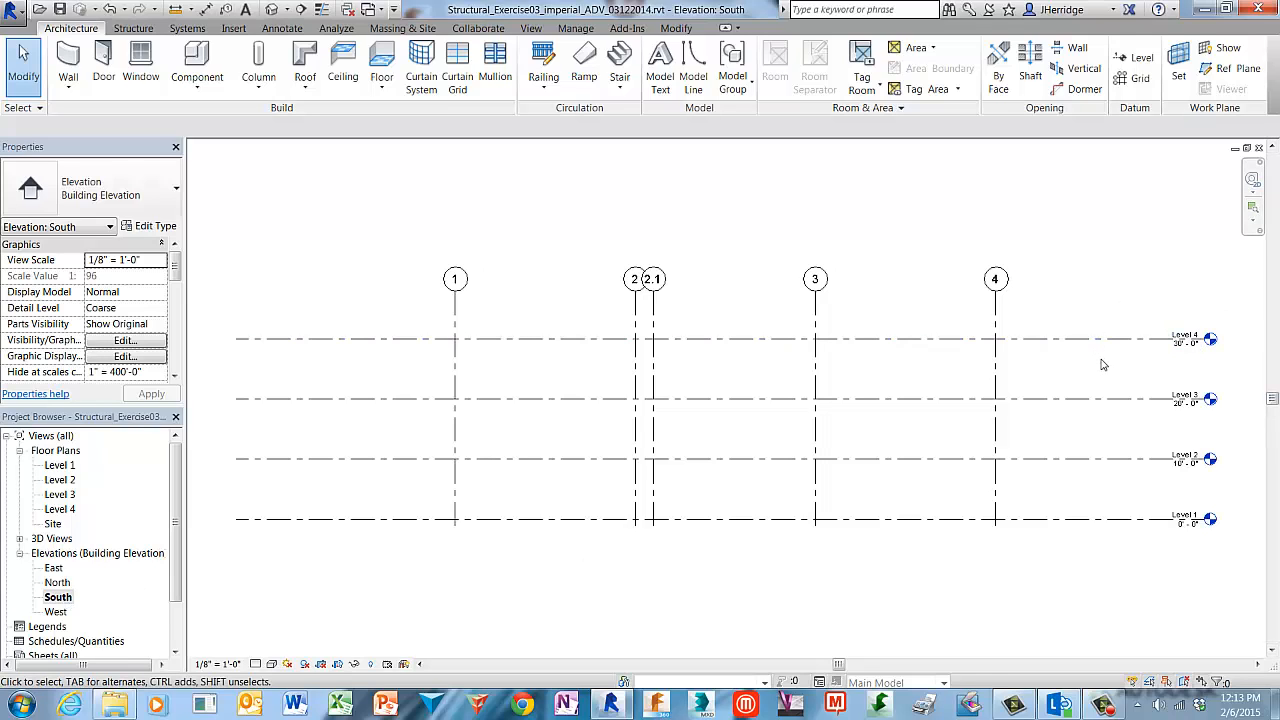
- Copy Level 4 upward by 10' and raise the copied level to 43'-6", then clear the selection
middle_drag(1127, 375, 883, 370)
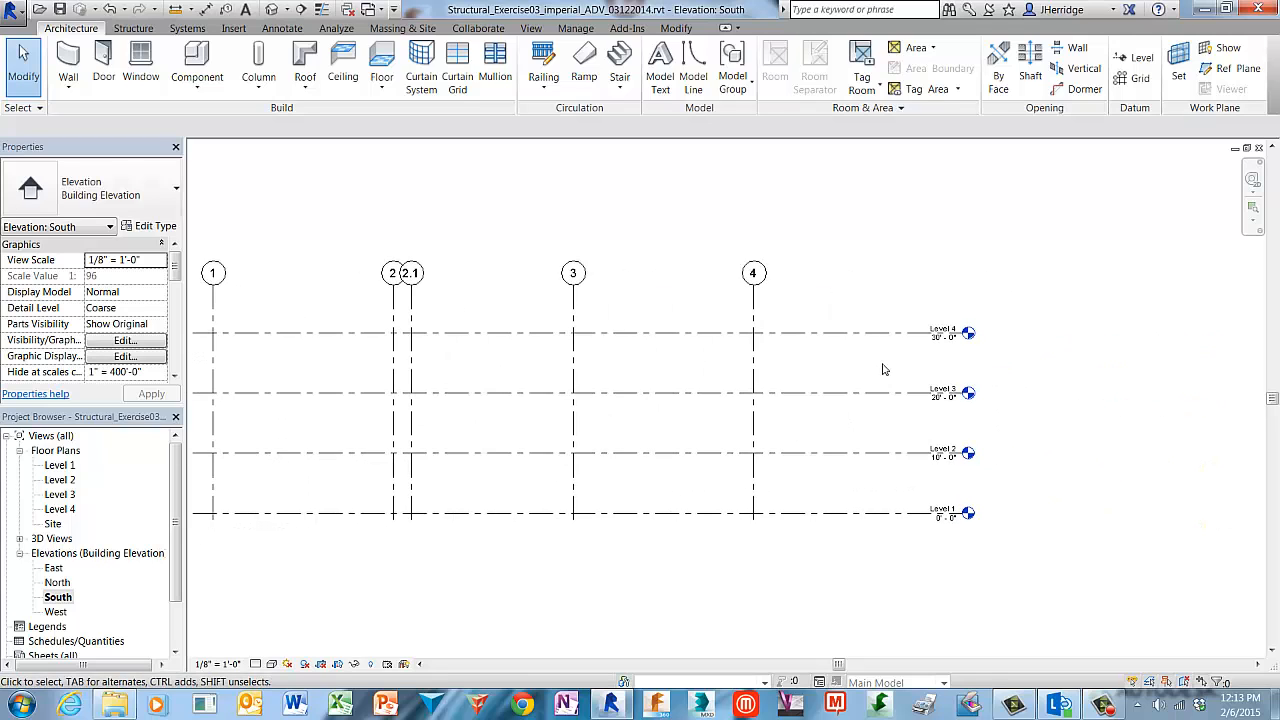
click(876, 336)
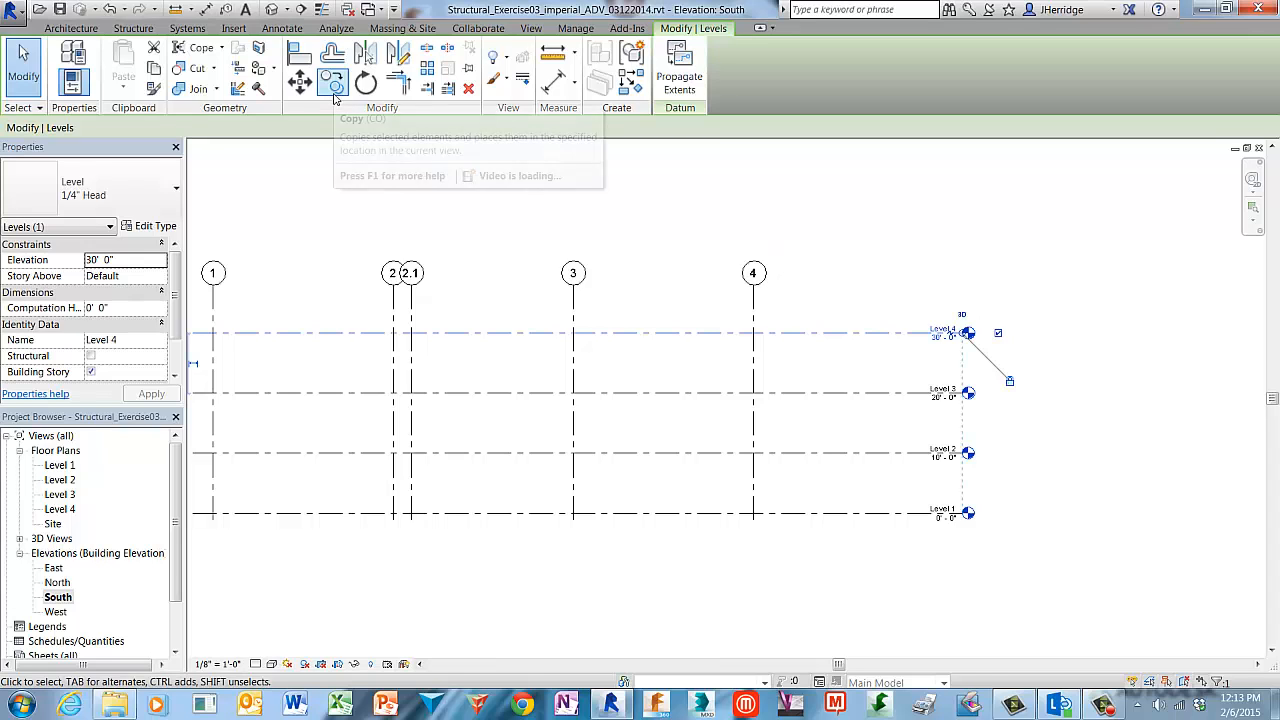
click(333, 84)
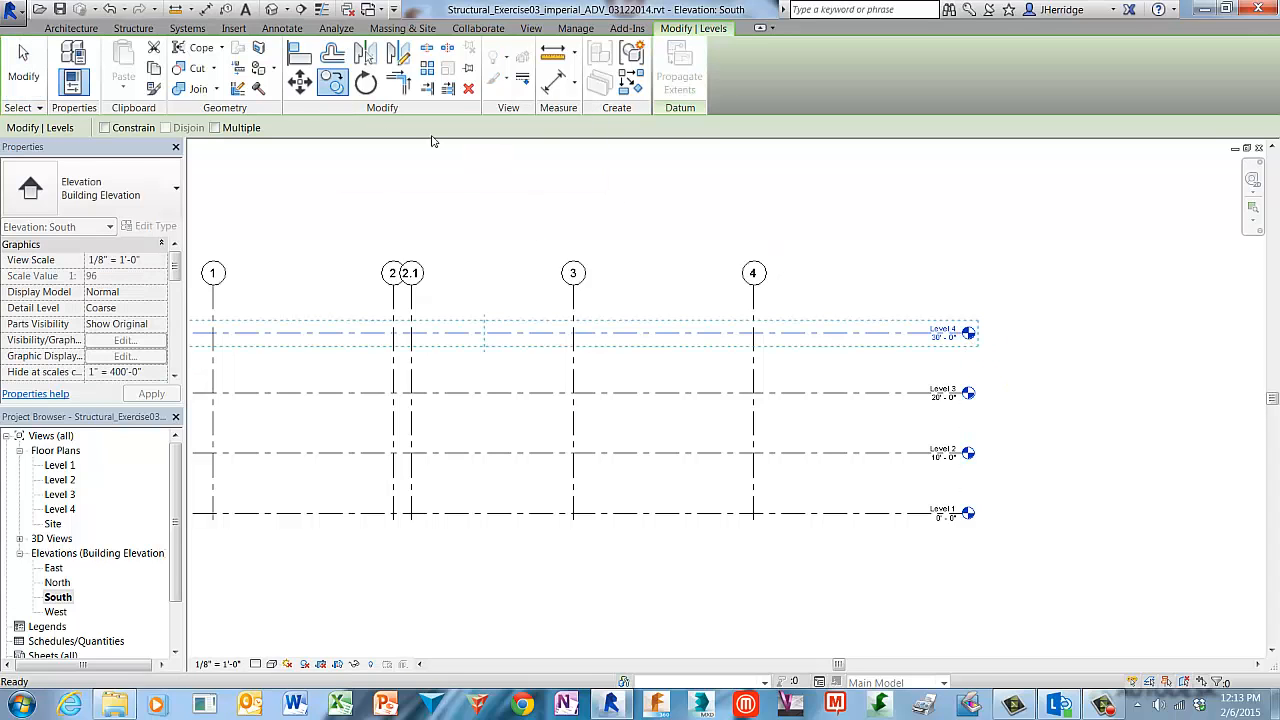
click(881, 301)
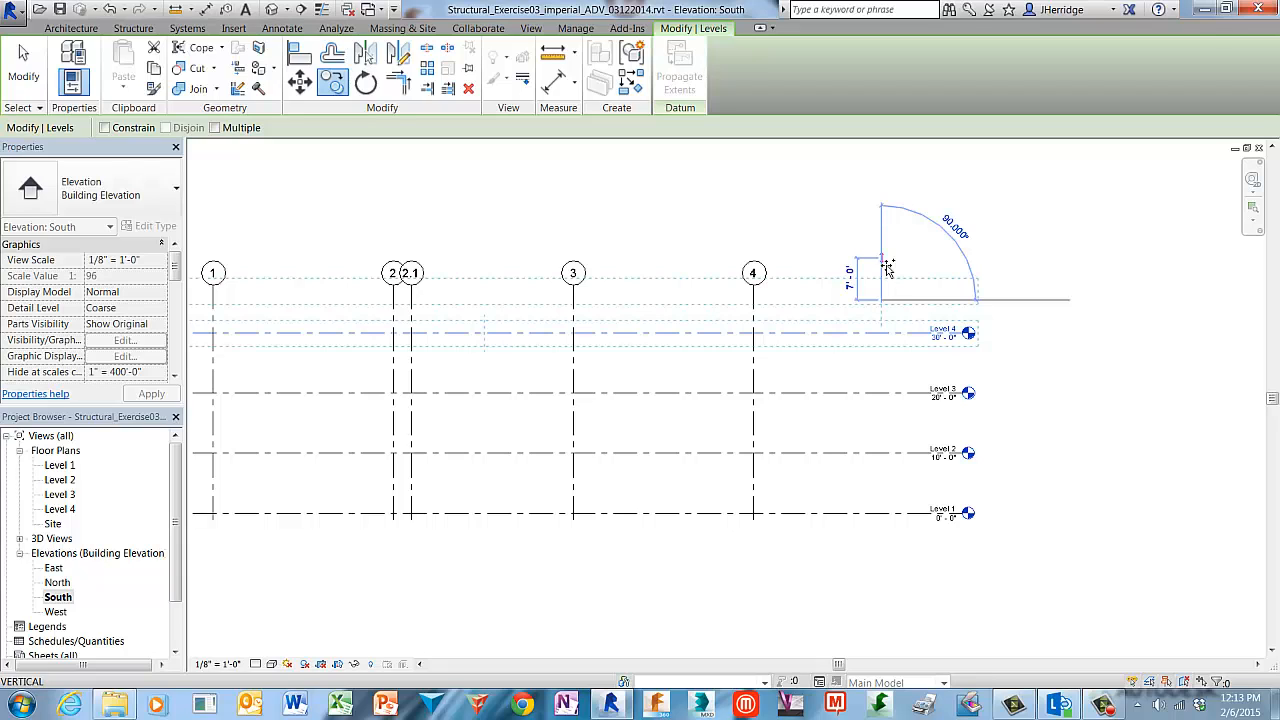
text(10)
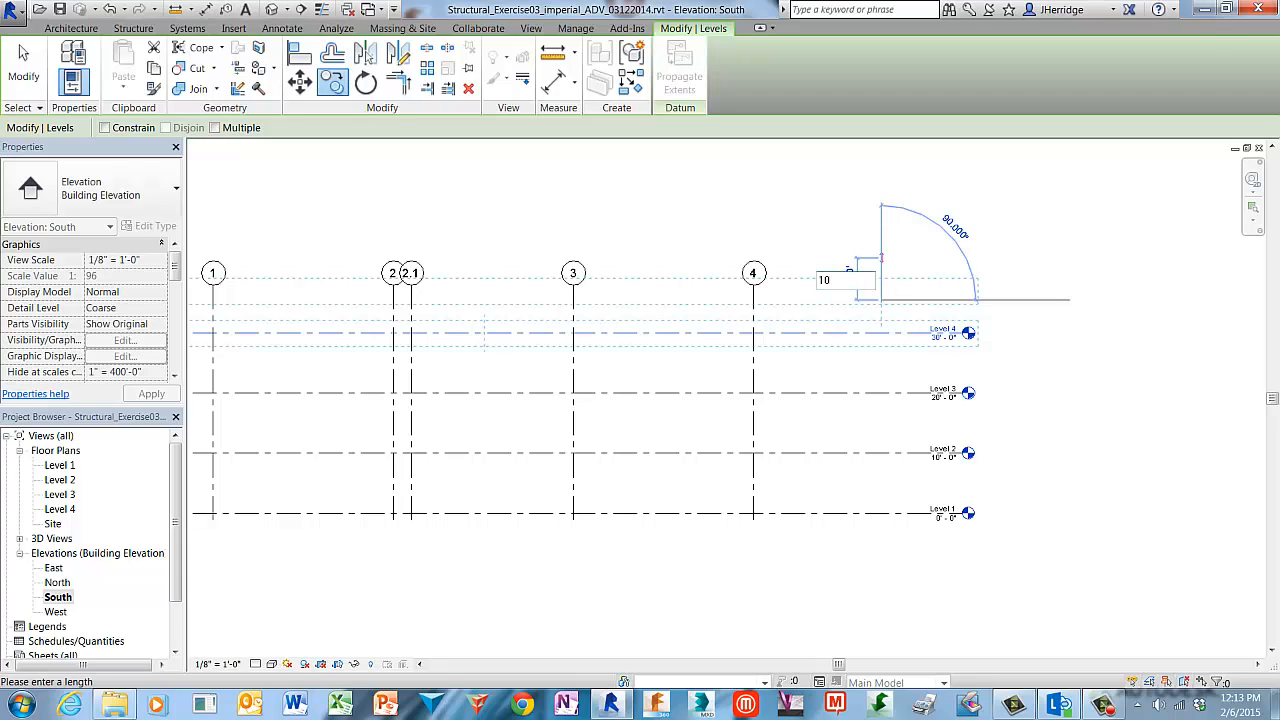
key(Return)
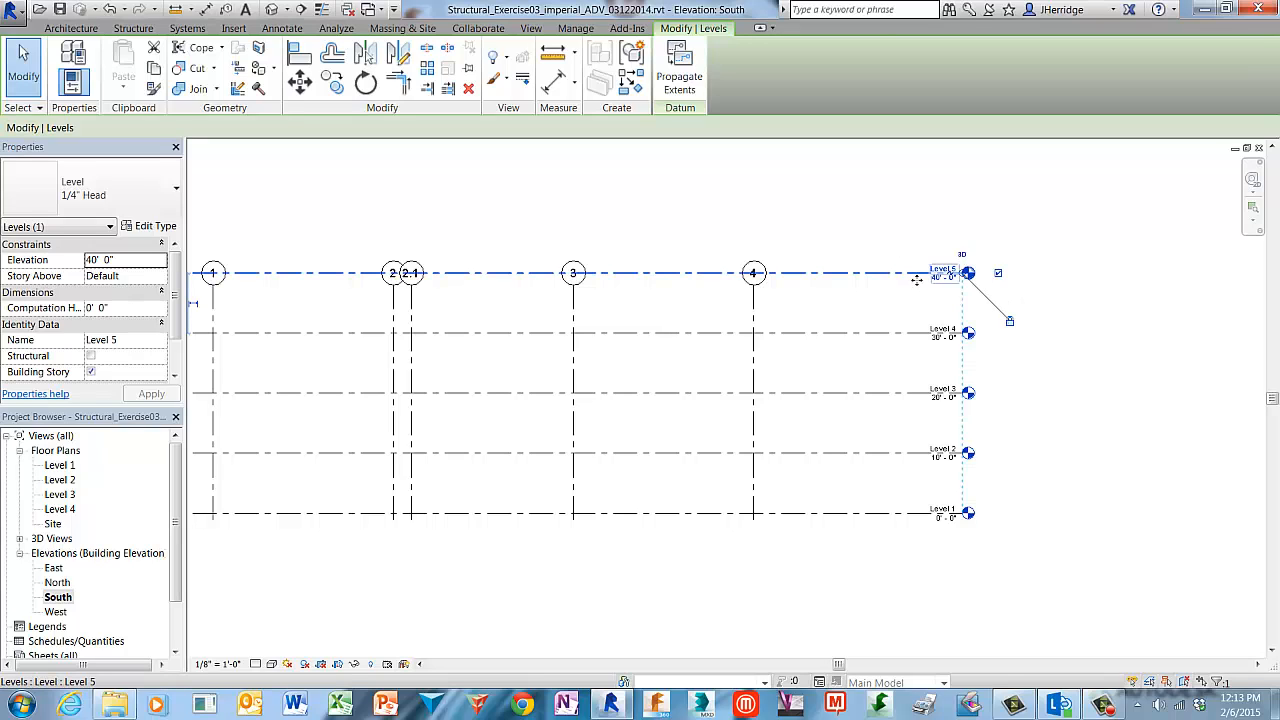
drag(916, 279, 917, 252)
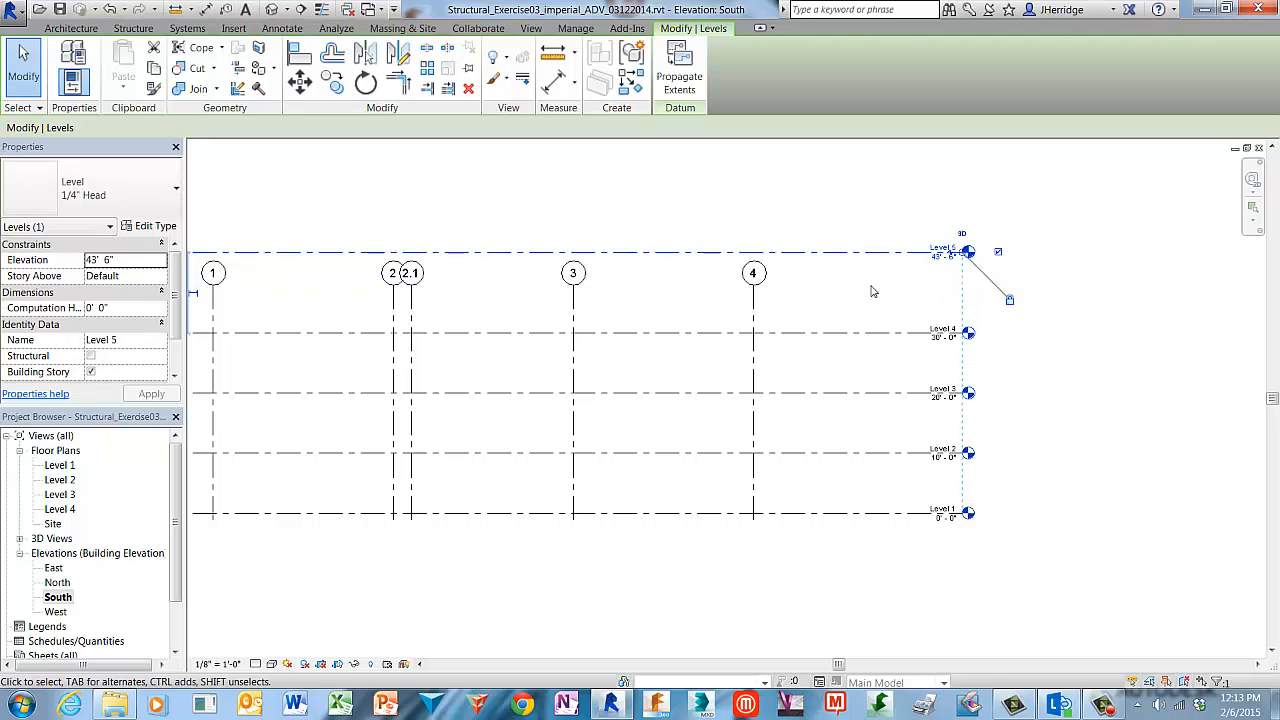
click(870, 291)
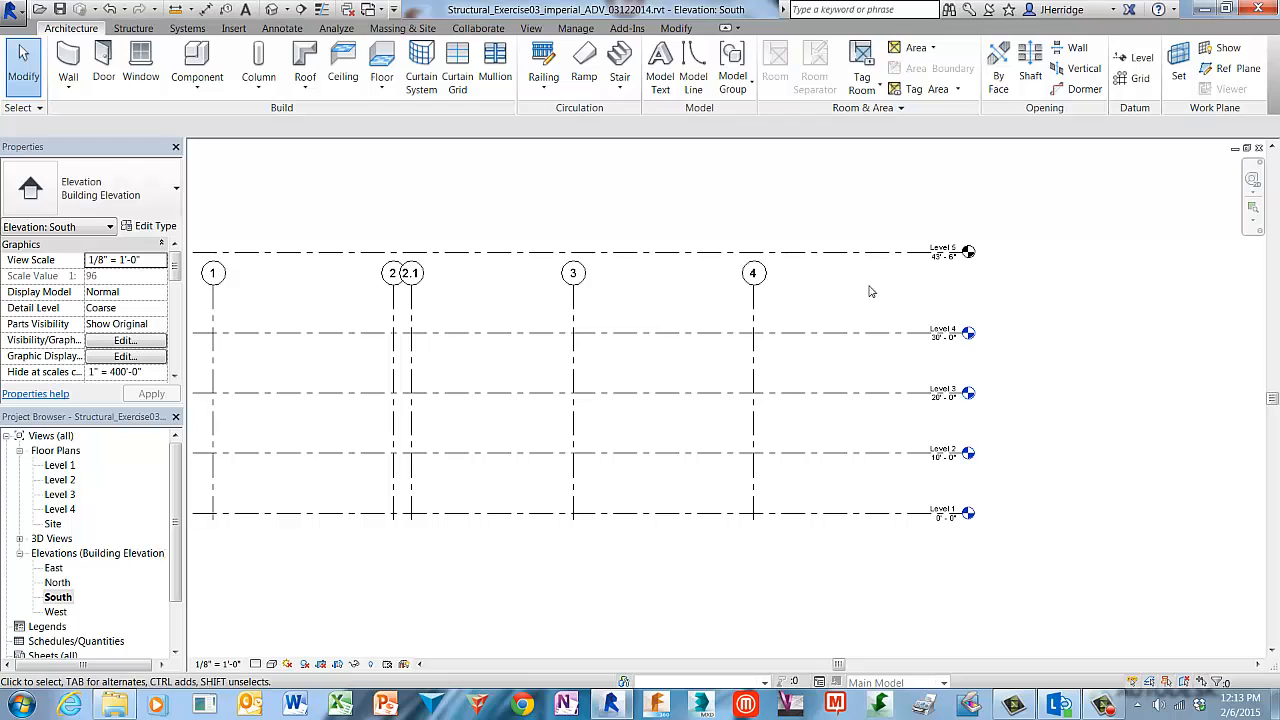
- Create a new floor plan view for Level 5
click(876, 255)
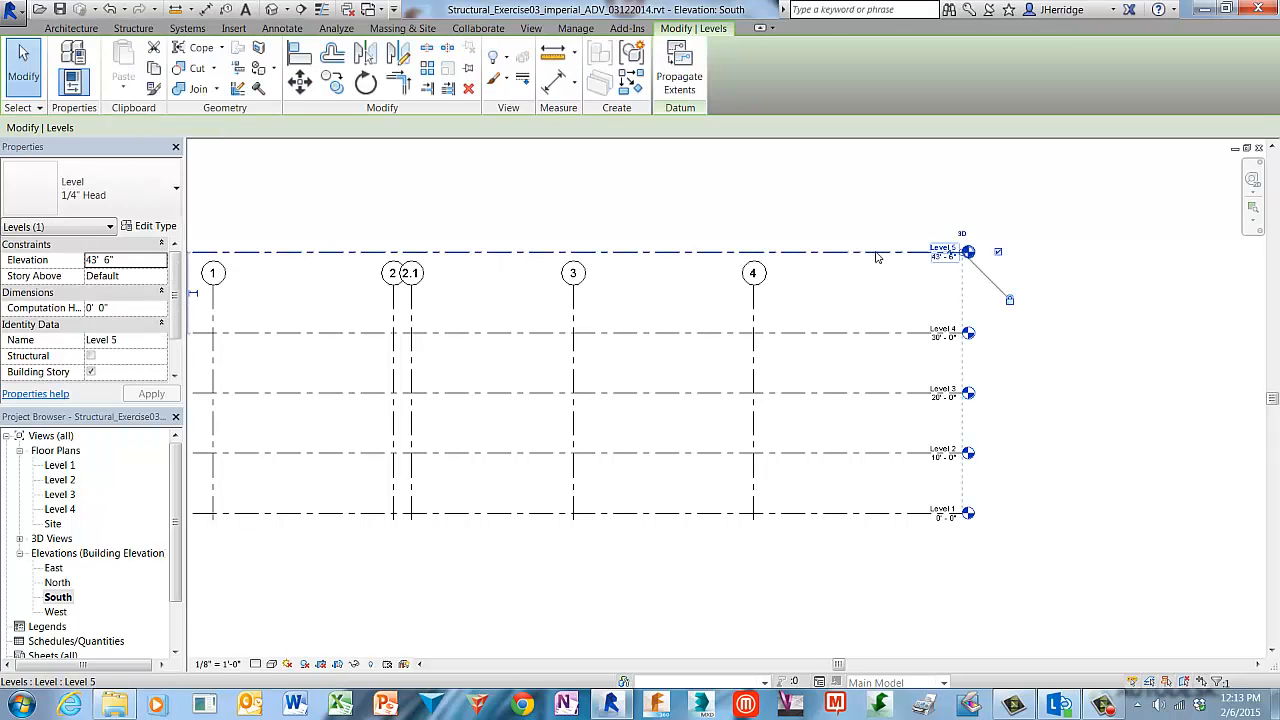
click(531, 28)
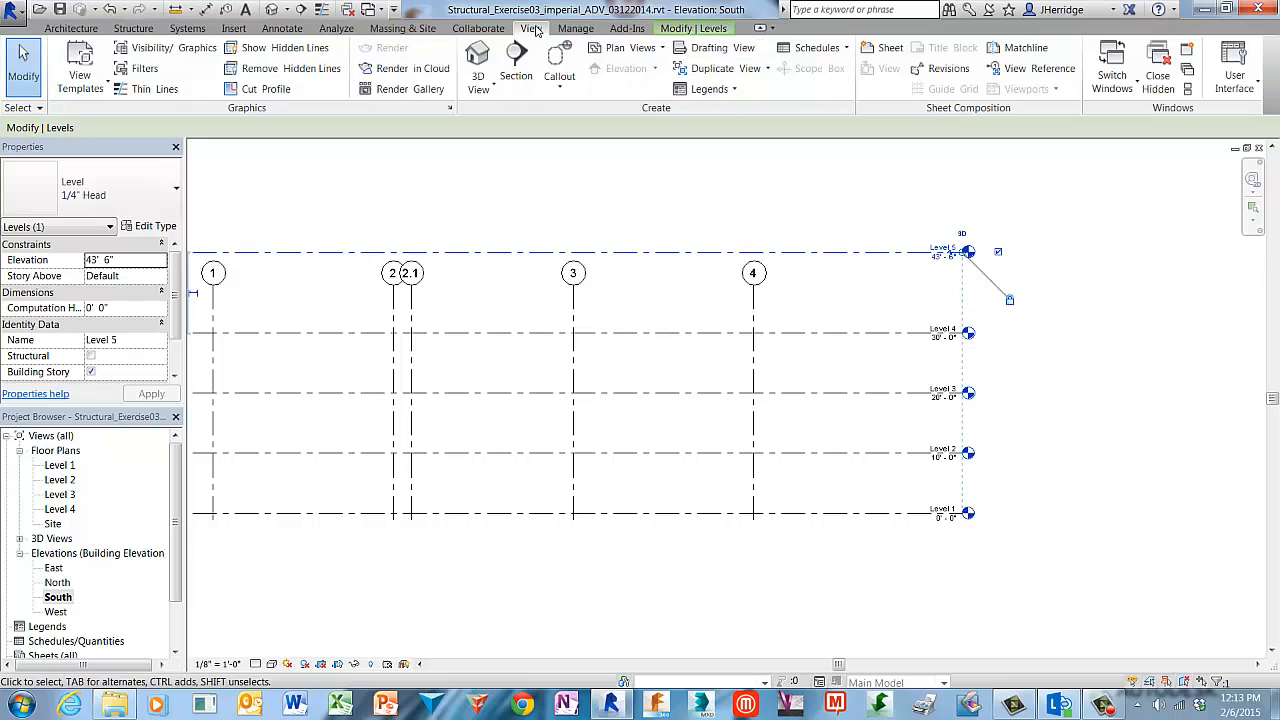
click(638, 48)
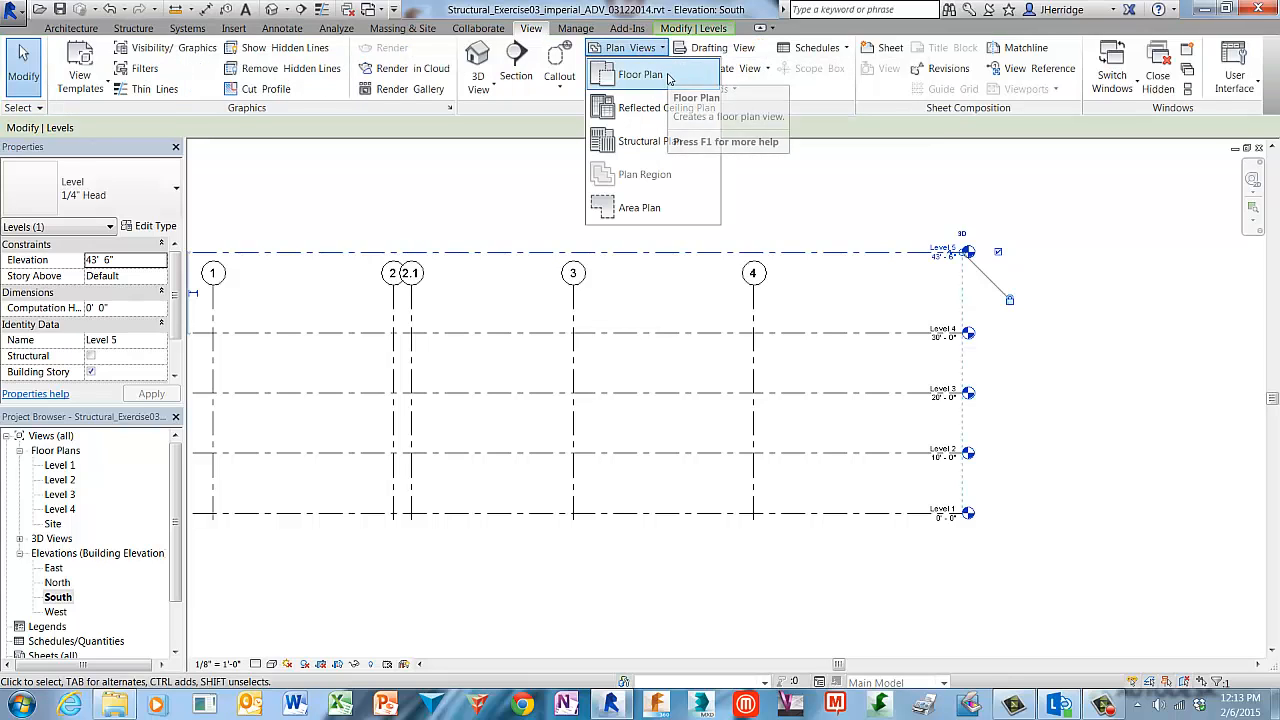
click(669, 78)
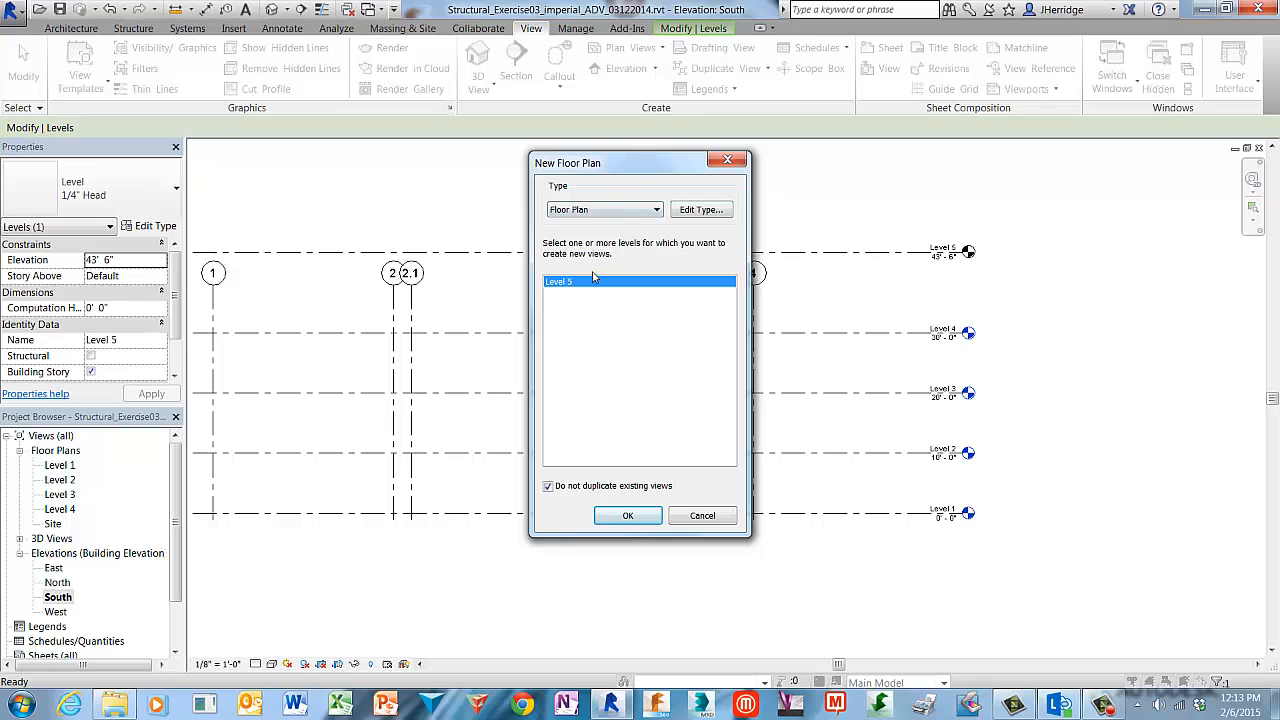
click(658, 516)
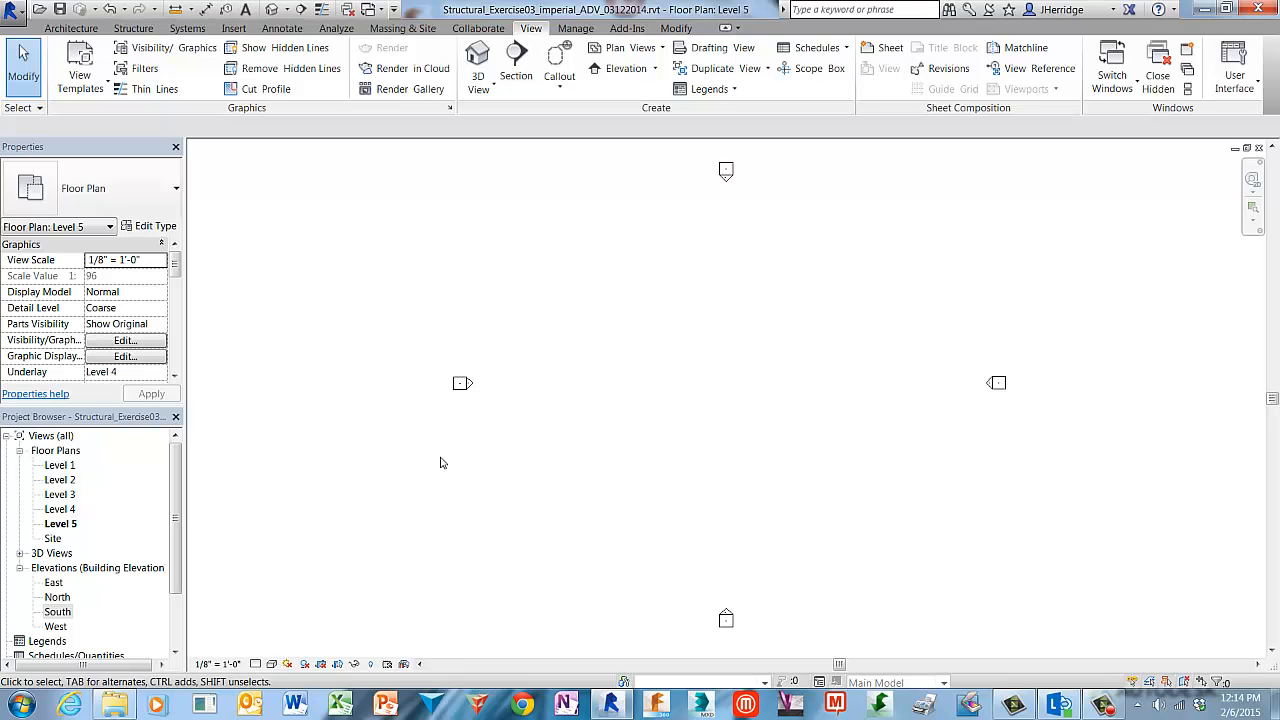
- In the South elevation, extend the upper ends of the numbered grids above Level 5, then open the Level 5 floor plan
double_click(60, 613)
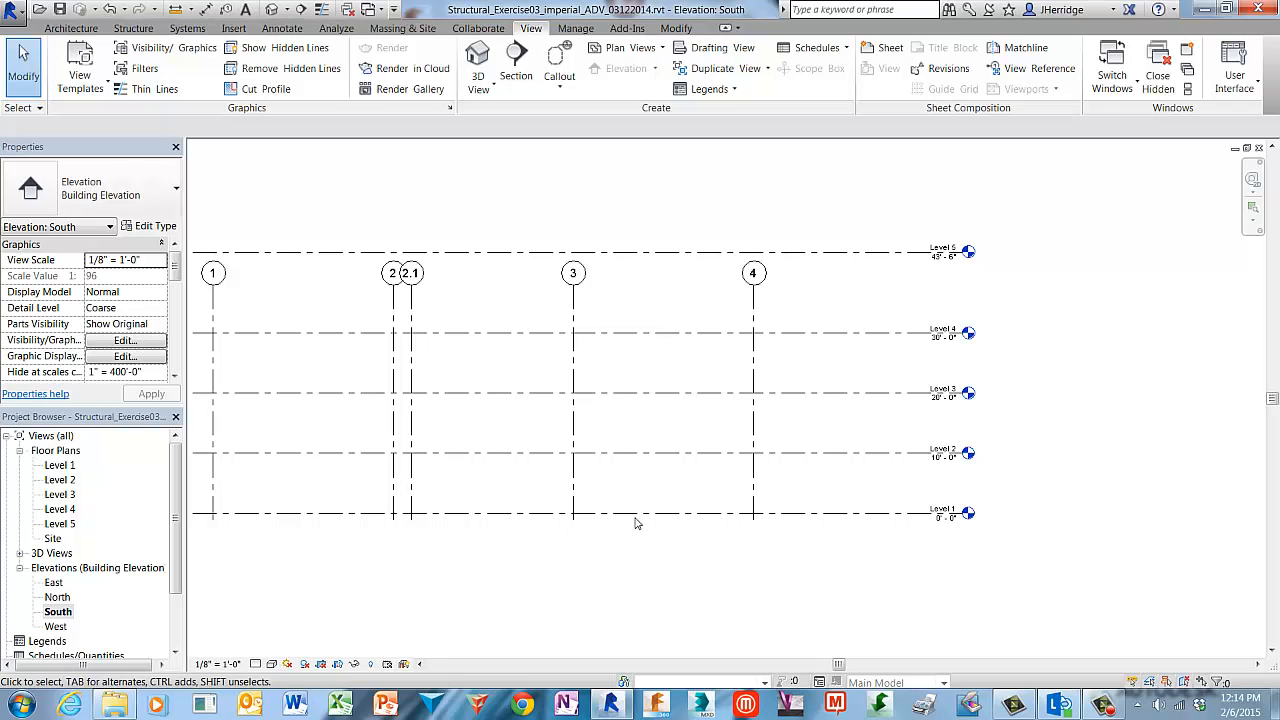
click(760, 303)
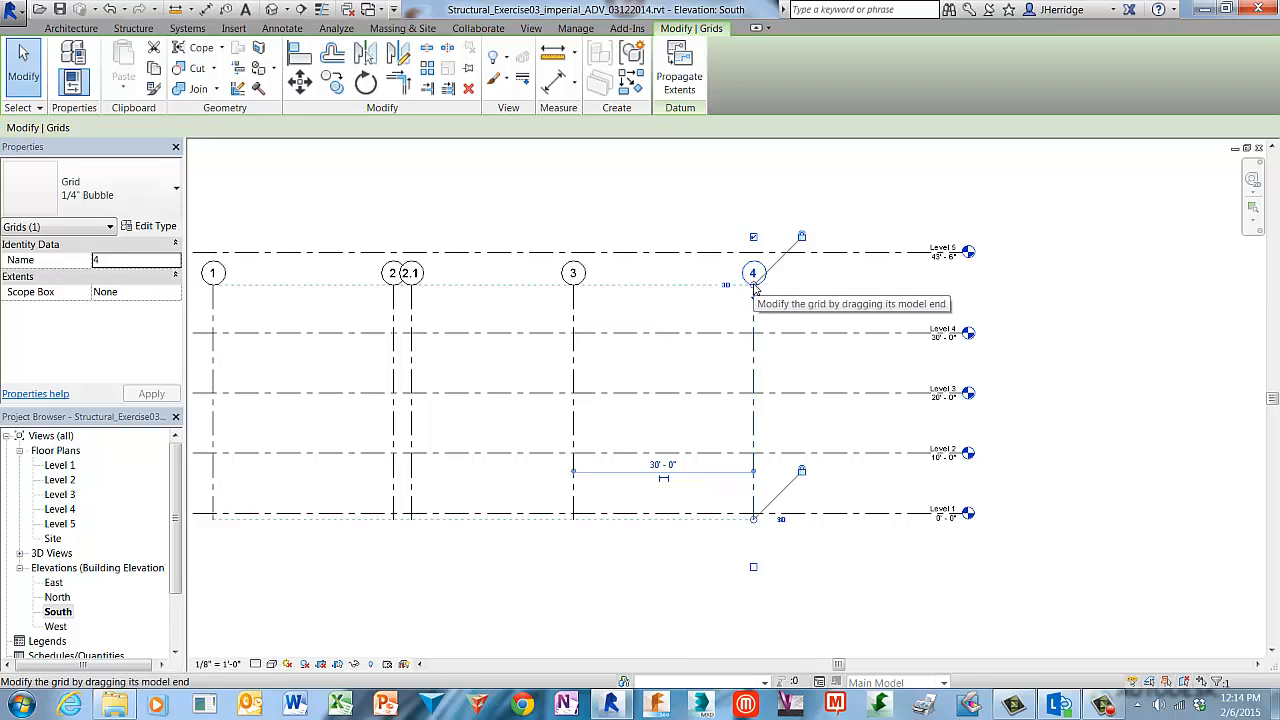
drag(755, 288, 768, 222)
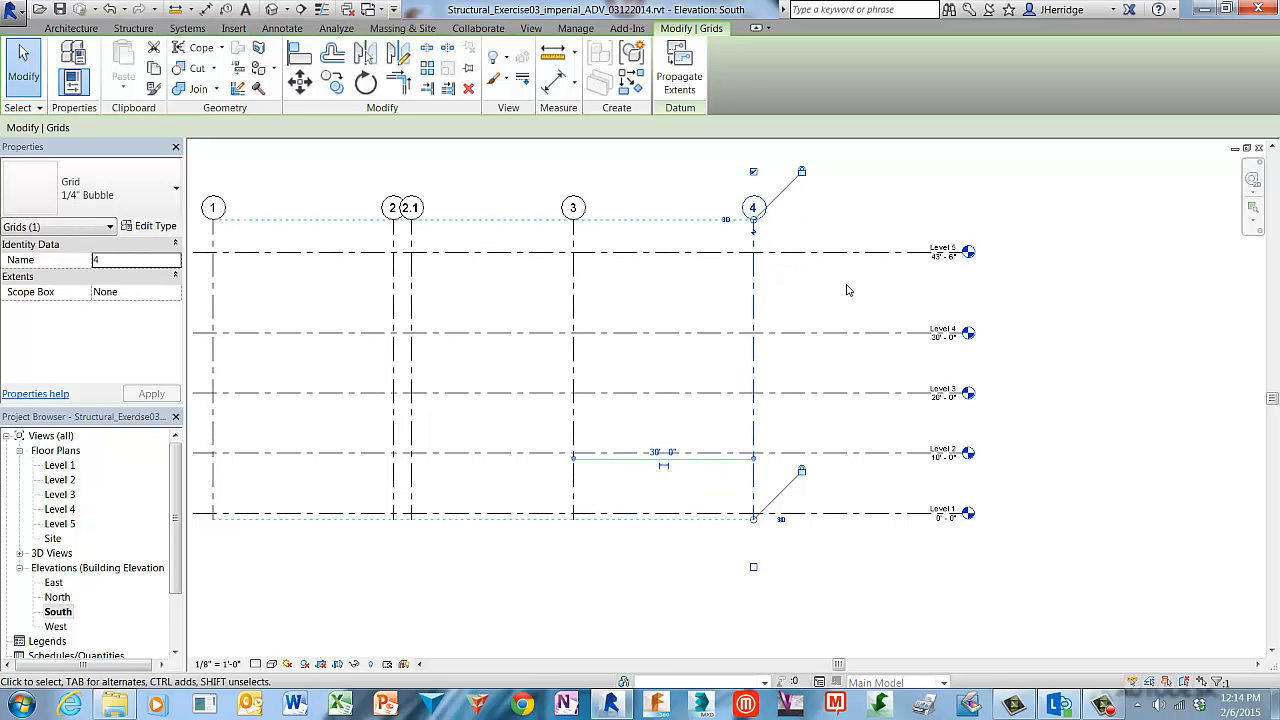
click(847, 290)
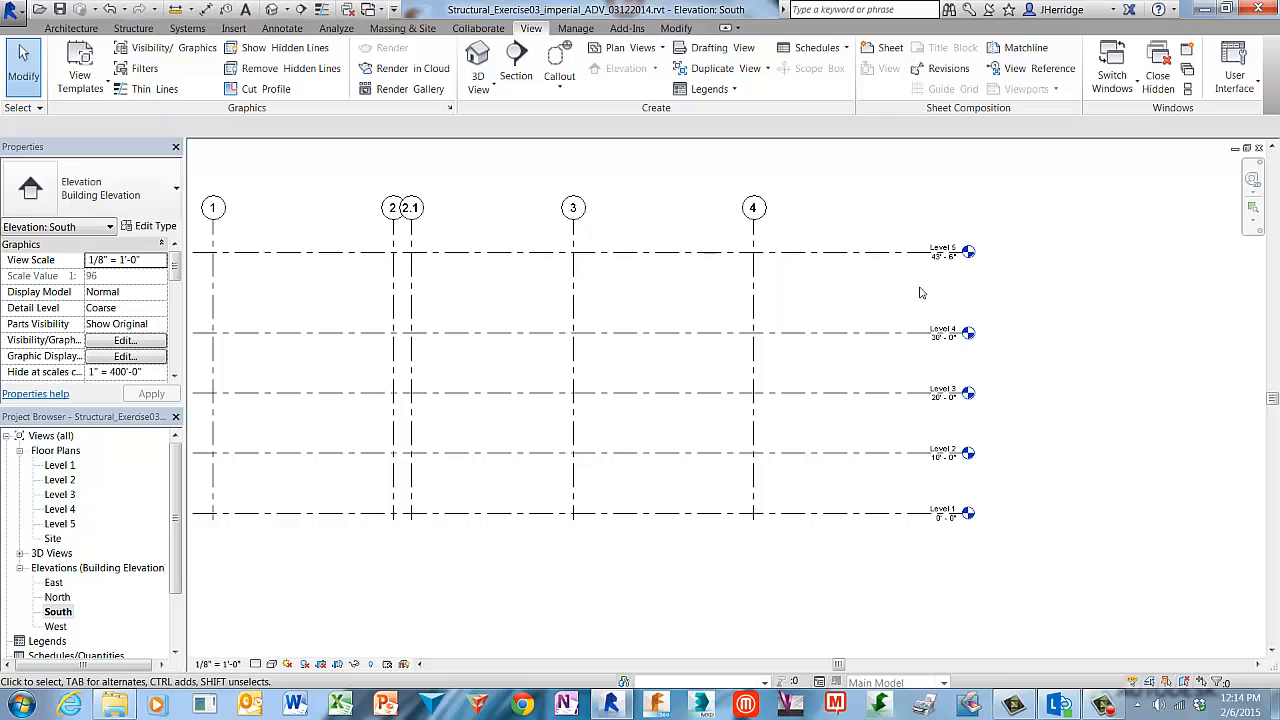
double_click(968, 253)
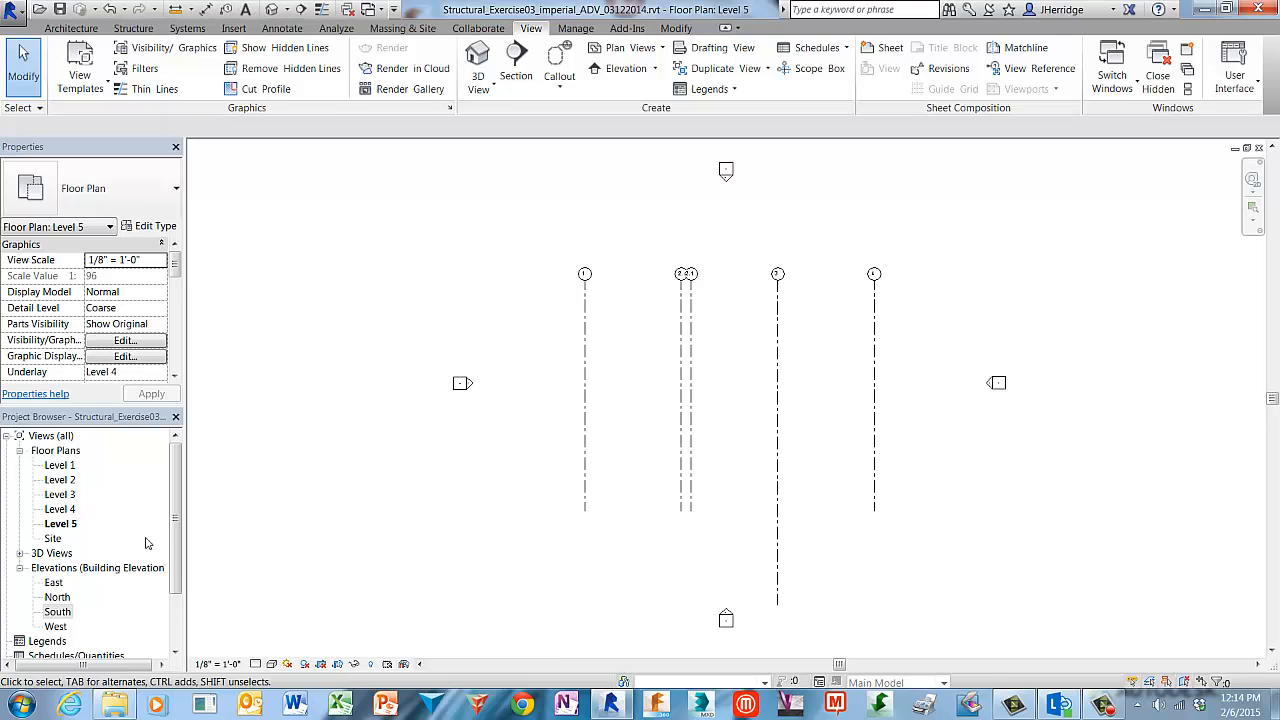
- In the East elevation, extend the upper ends of grids A to D above Level 5, then reopen the Level 5 floor plan
double_click(54, 583)
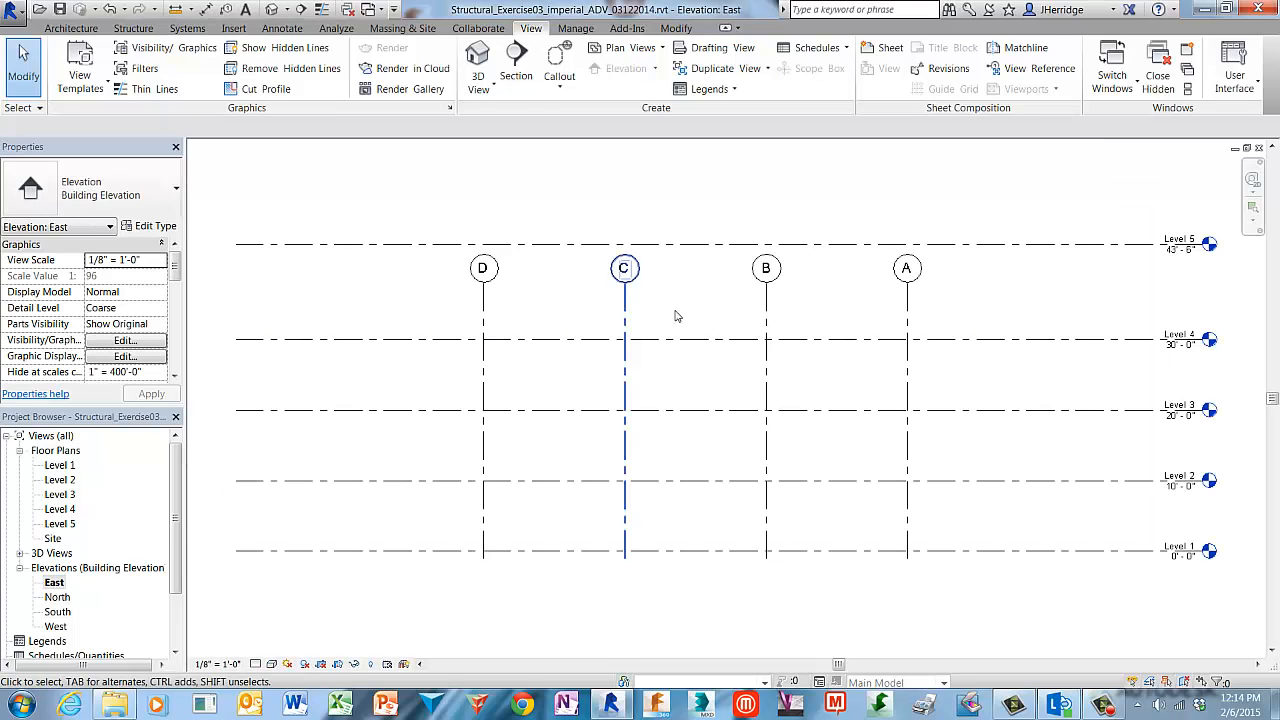
click(909, 303)
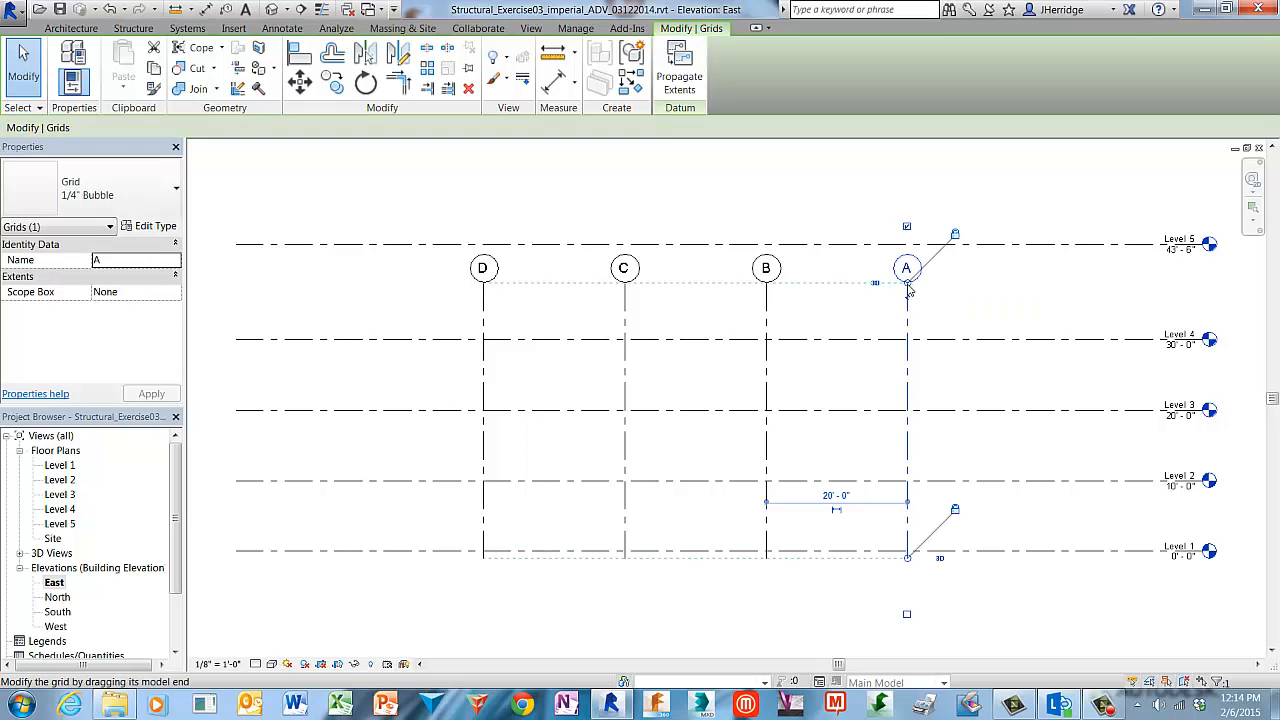
drag(908, 287, 915, 206)
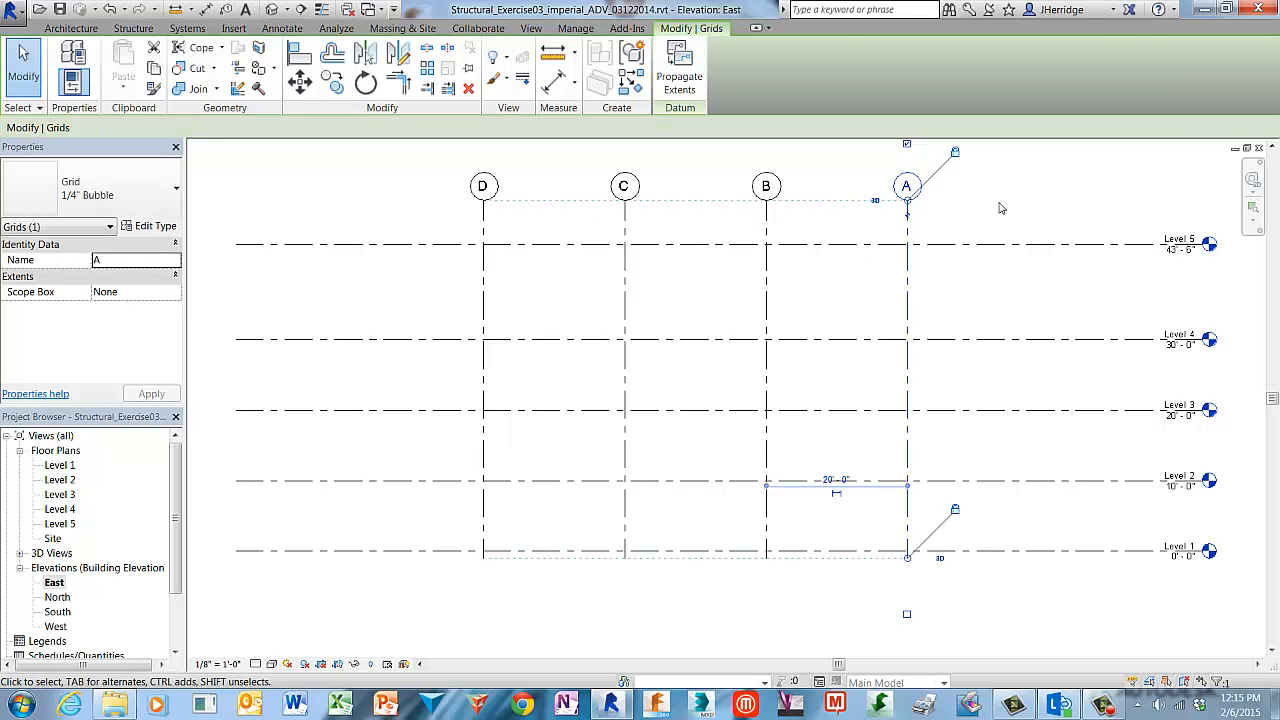
key(Escape)
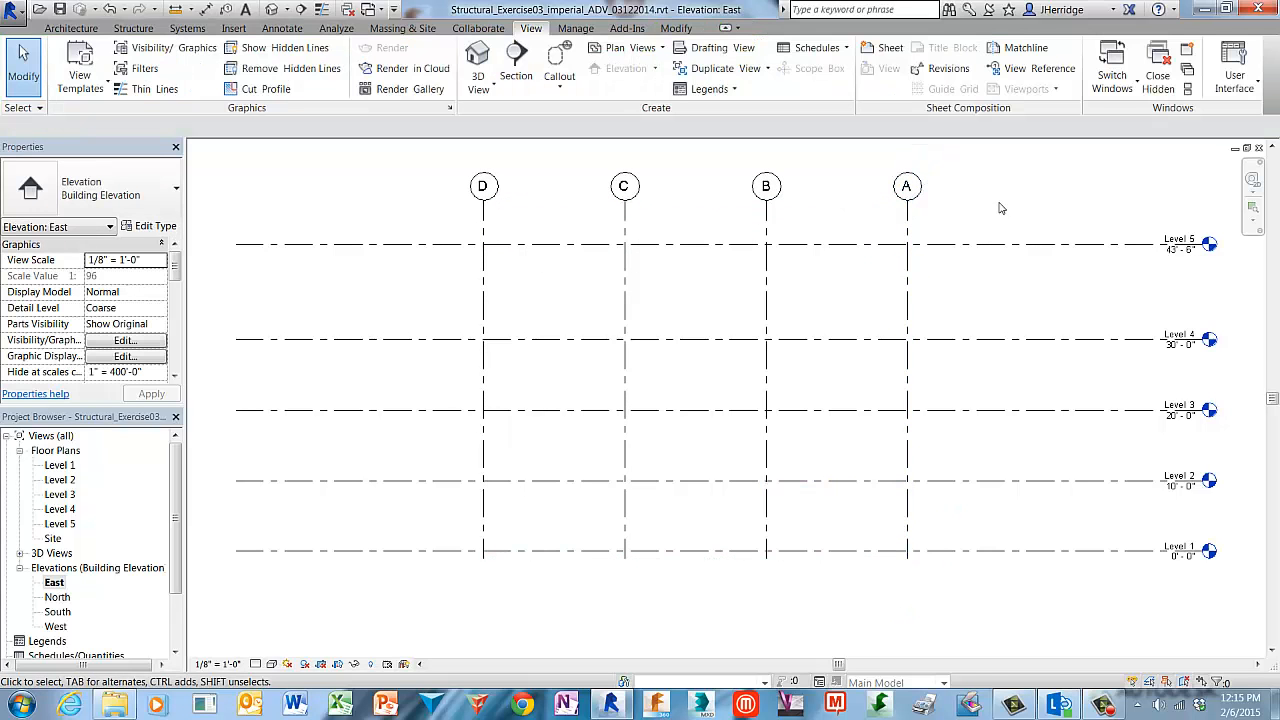
click(60, 524)
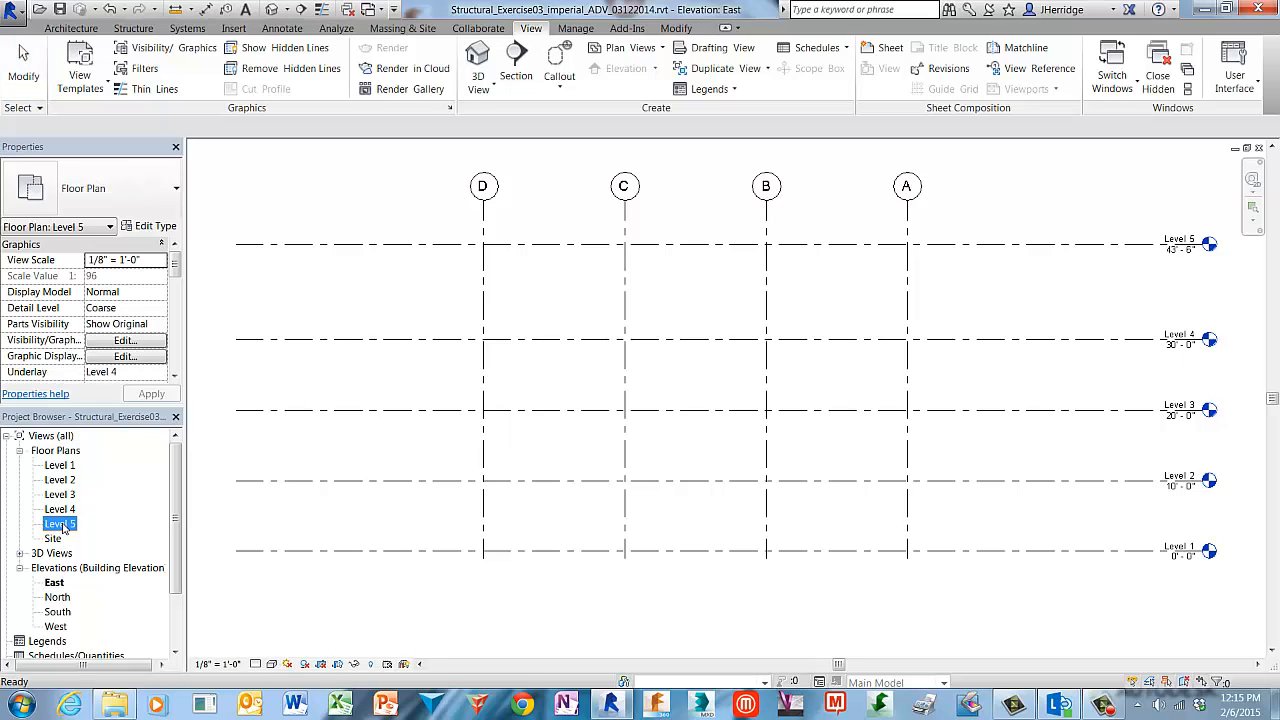
double_click(60, 524)
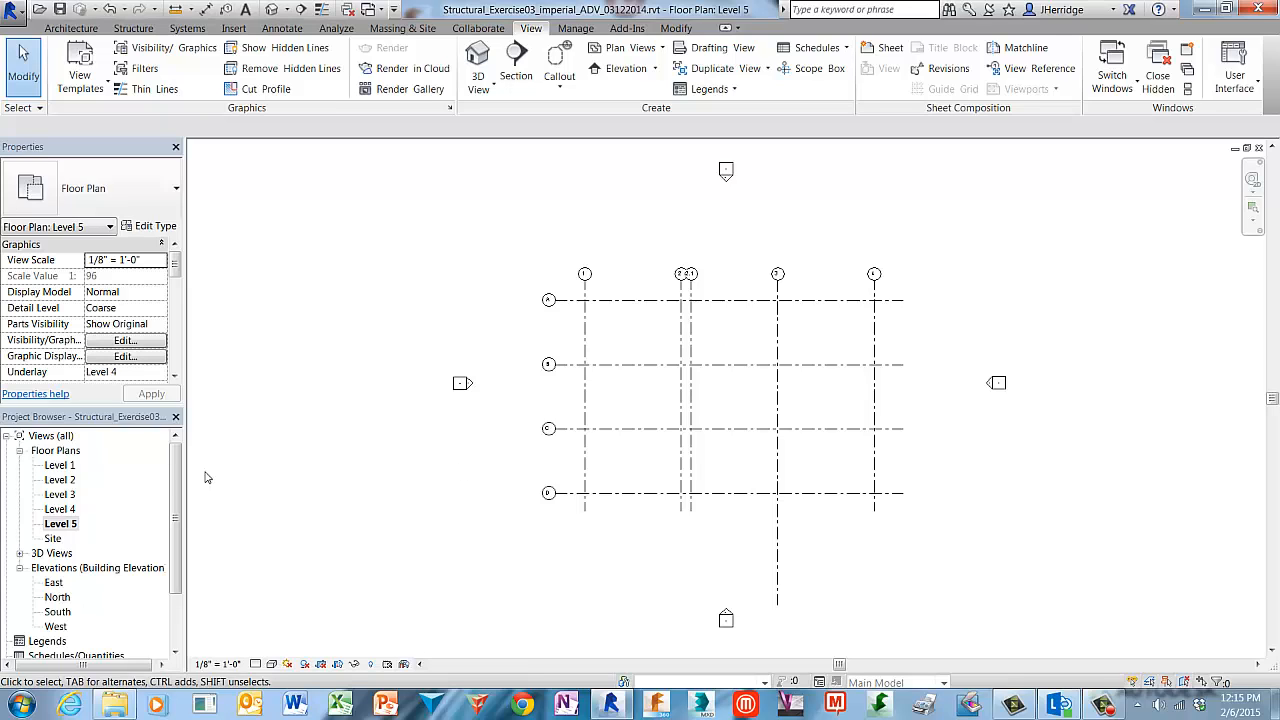
- Delete the Level 5 floor plan view and the Level 5 datum in the East elevation
right_click(62, 524)
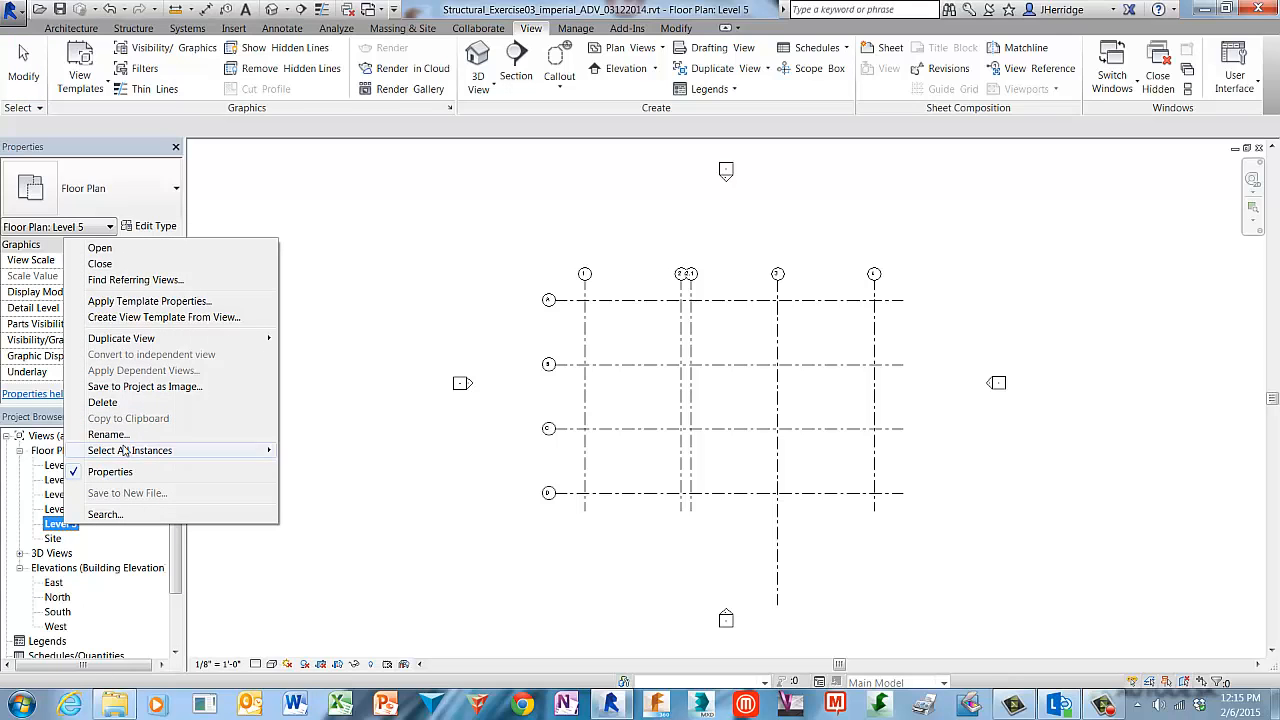
click(125, 405)
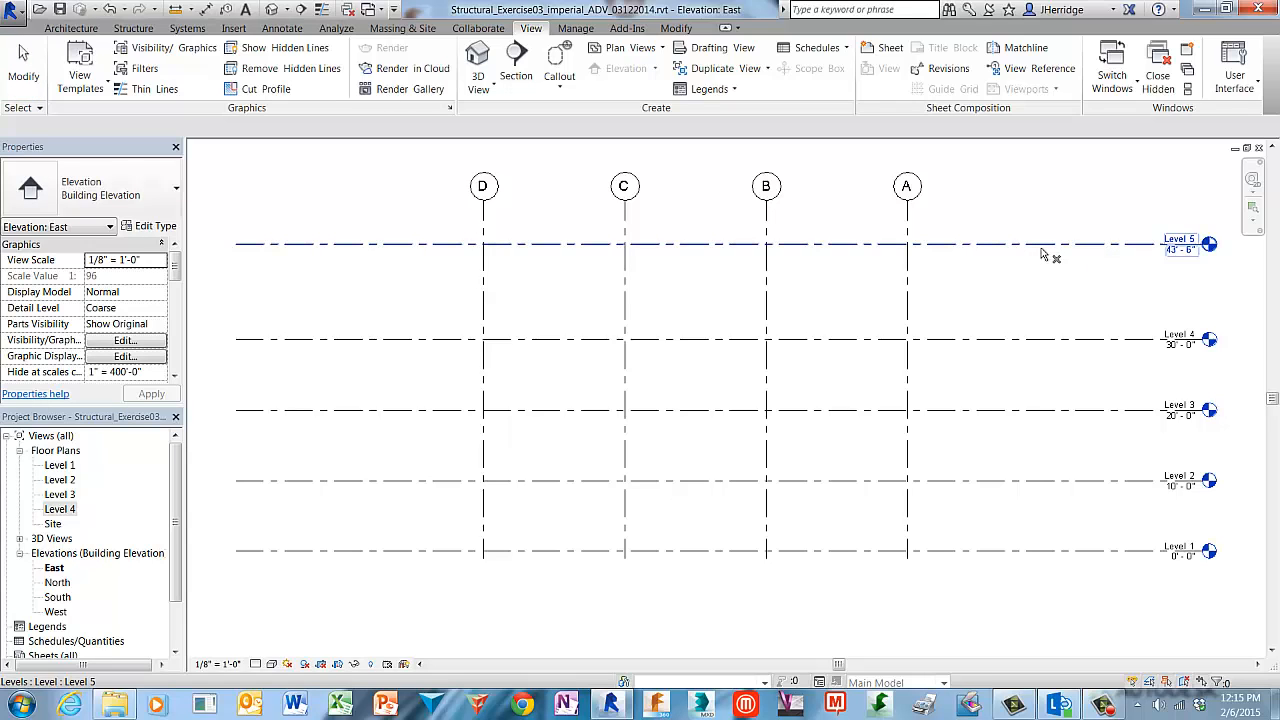
key(Delete)
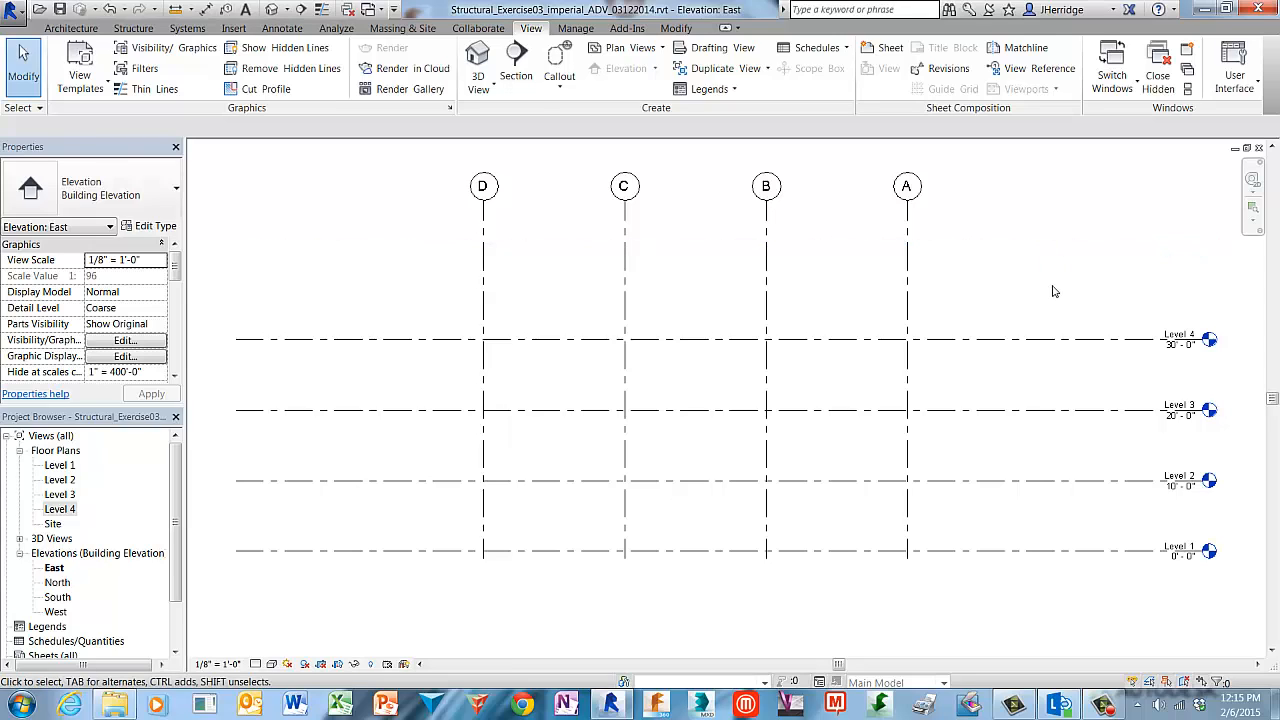
- Open the Level 1 floor plan and fit the complete grid layout in the view
double_click(60, 467)
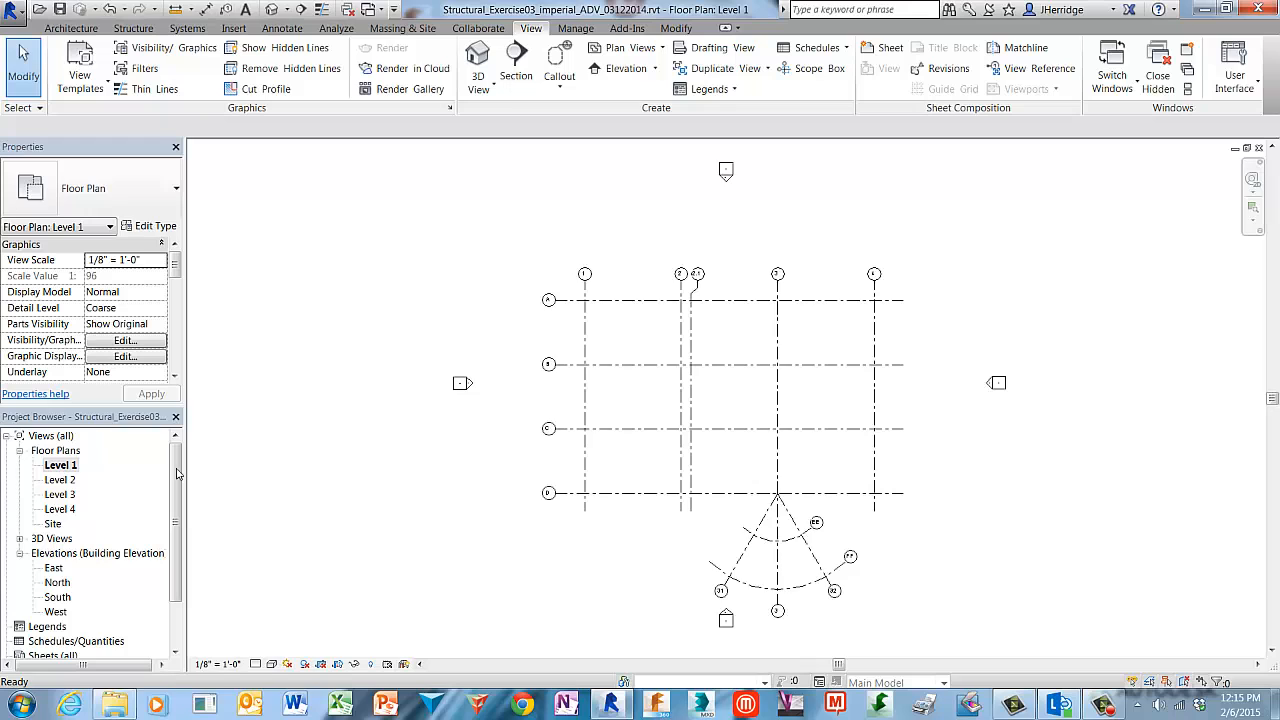
scroll(664, 497, up, 1)
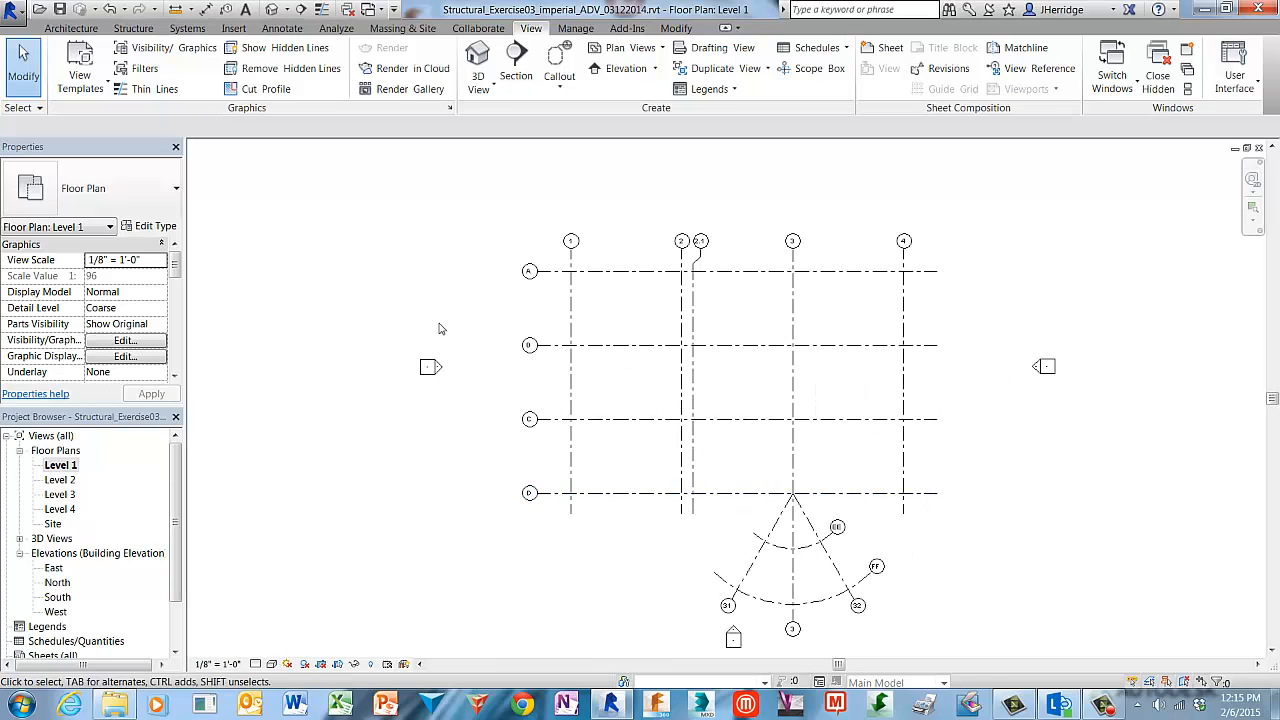
right_click(476, 263)
click(566, 402)
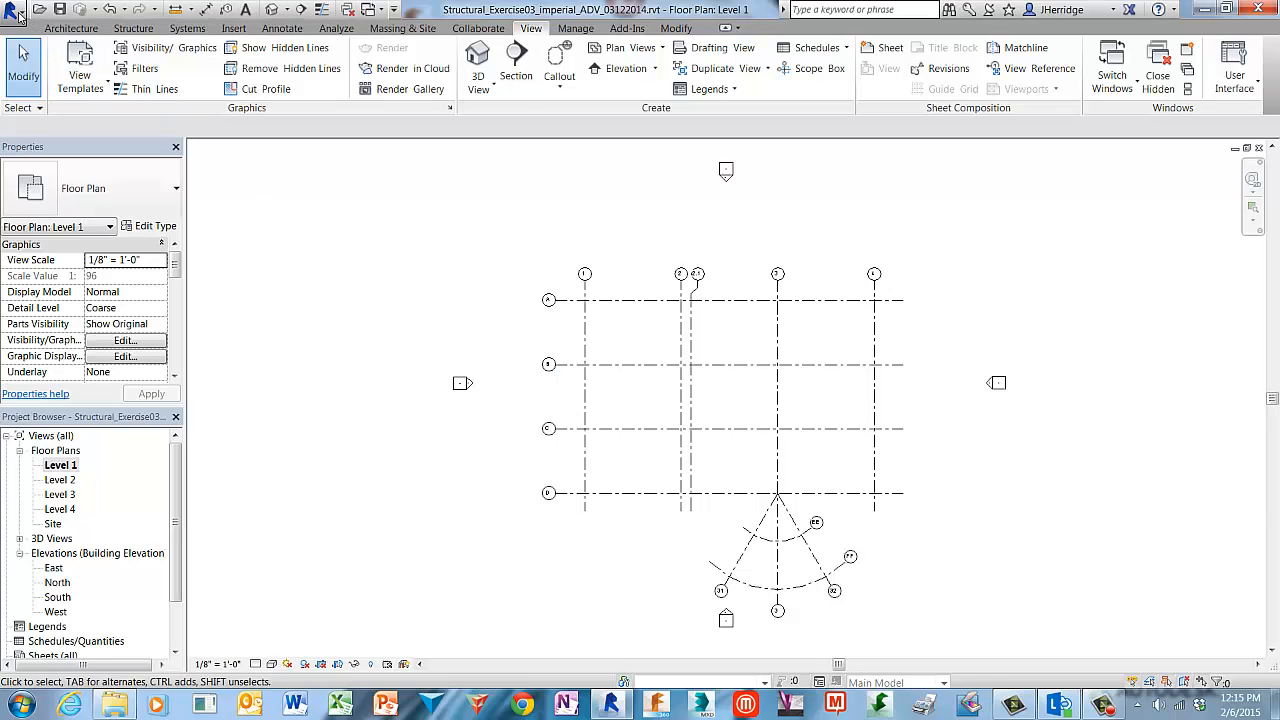
- Save the project under the new file name Structural_Exercise03_finished in the same folder
click(18, 14)
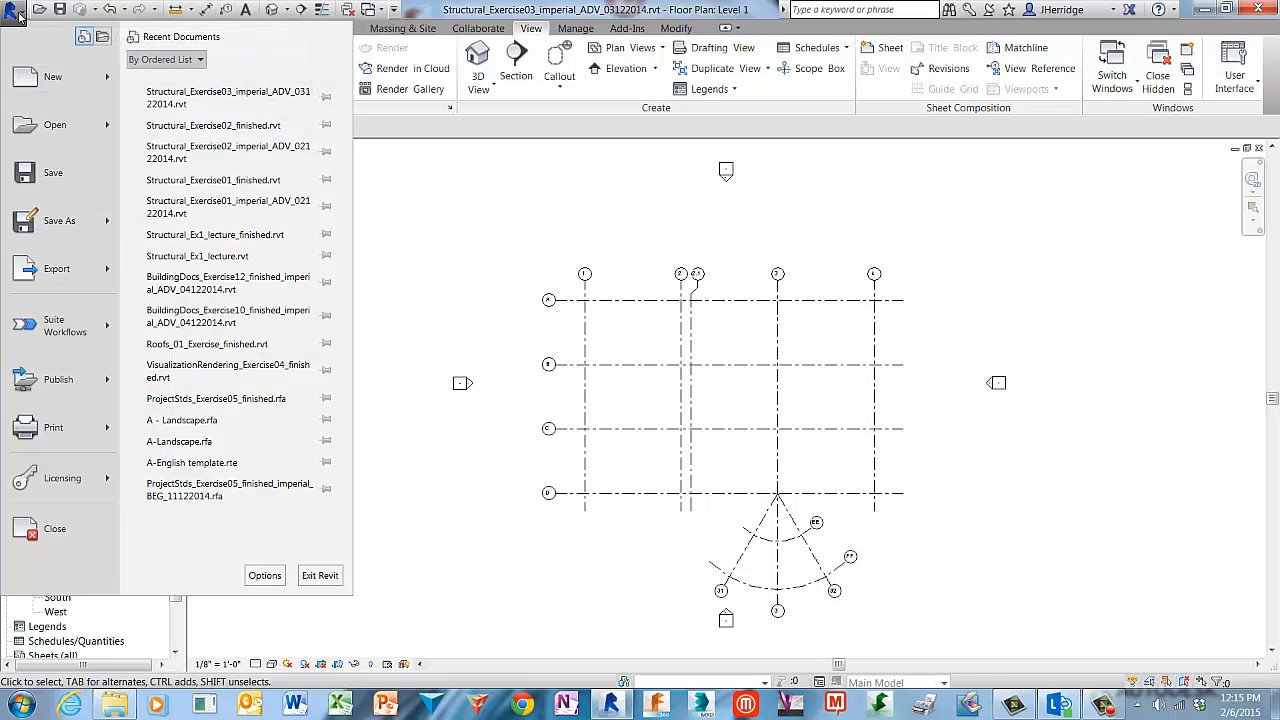
mouse_move(81, 225)
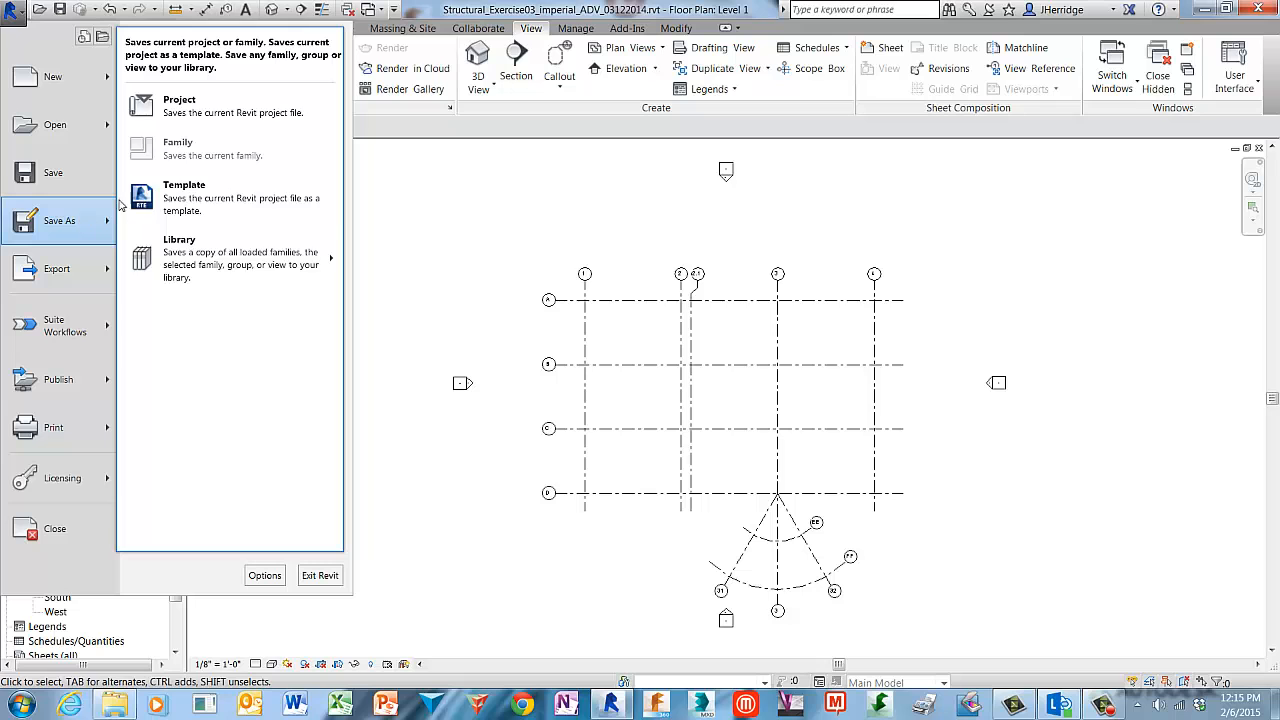
click(305, 102)
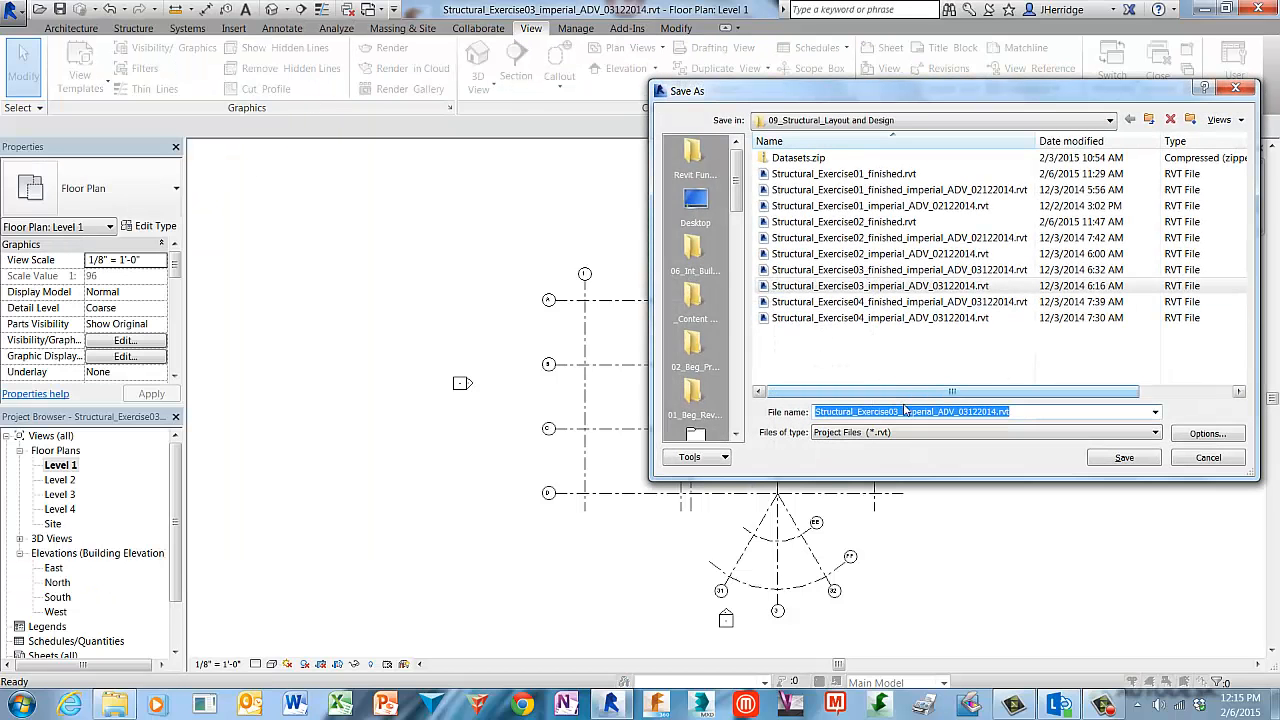
drag(903, 411, 1028, 406)
text(f)
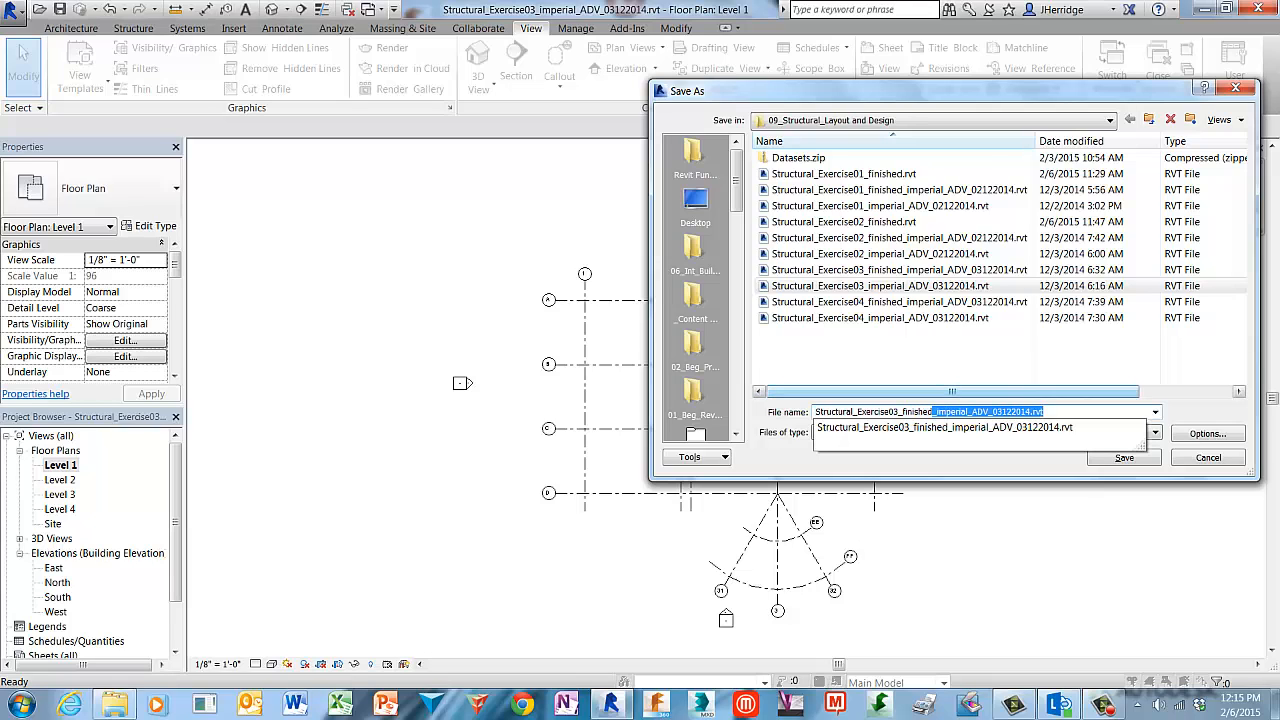
text(inished)
key(Delete)
click(1057, 462)
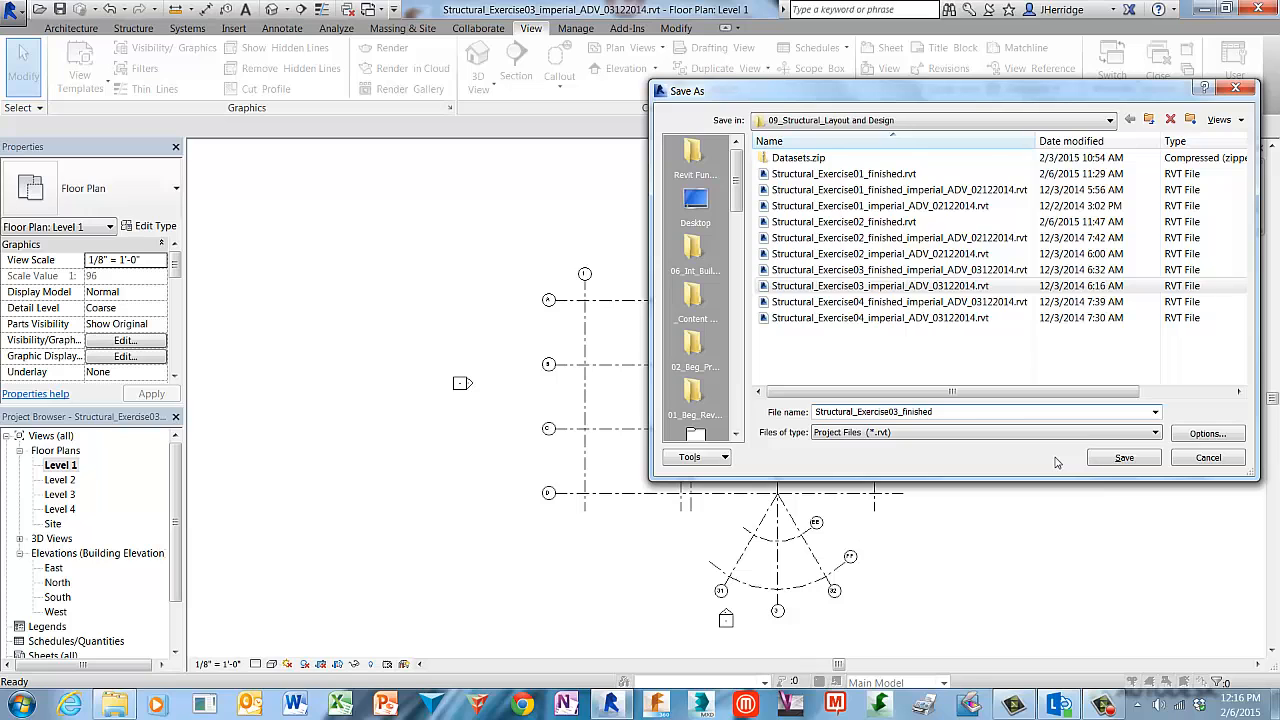
click(1124, 458)
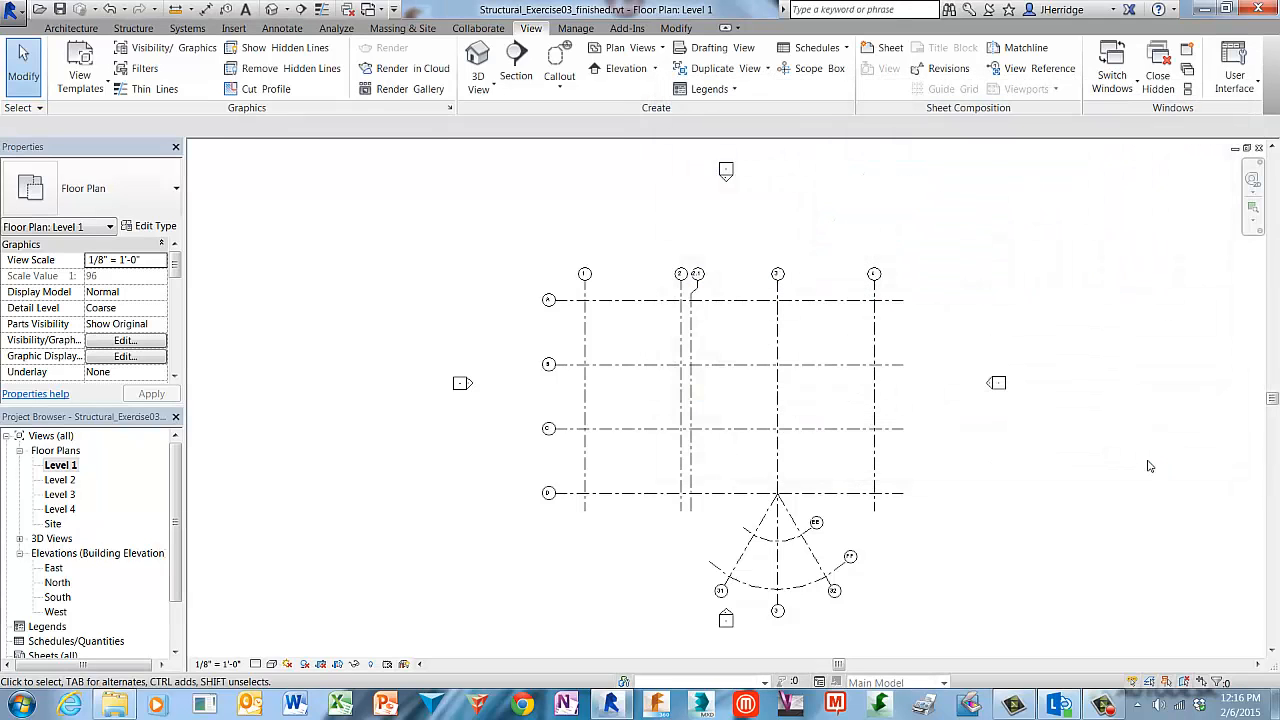